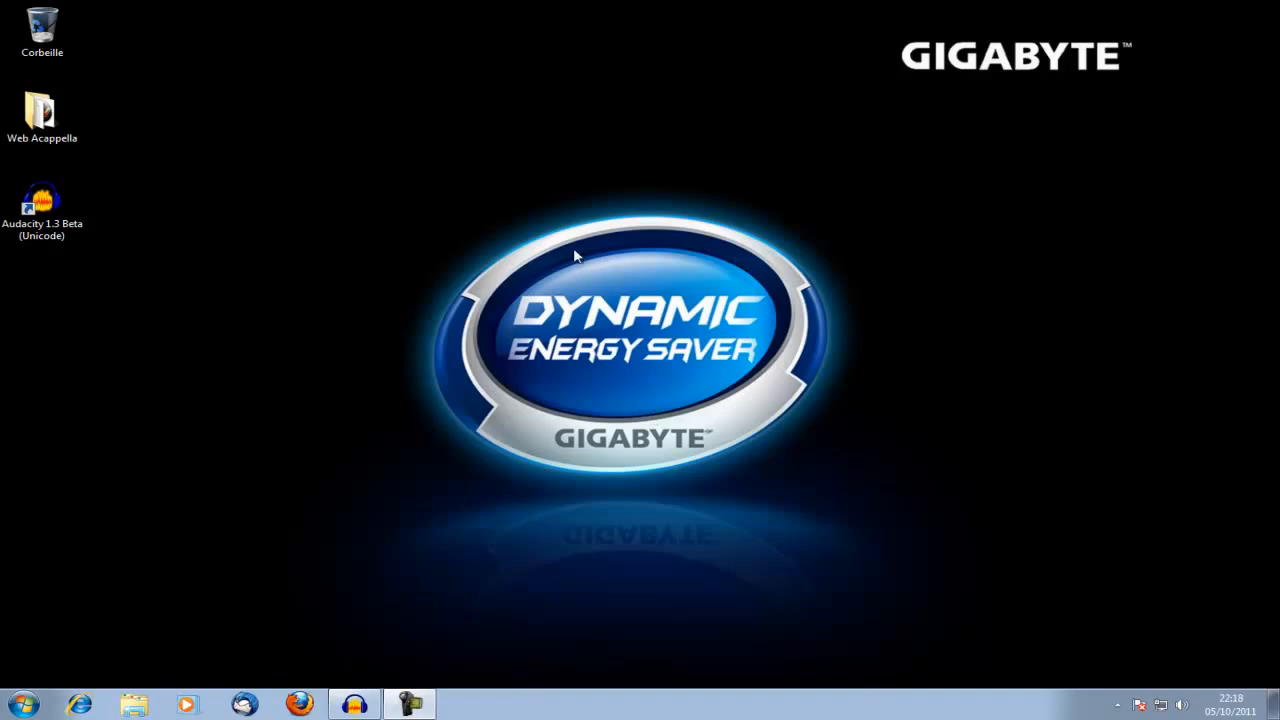
Step: Launch WebAcappella.exe from the Web Acappella folder and delete the existing VIDEOTUTO web space
{"action": "double_click", "coordinate": [40, 112]}
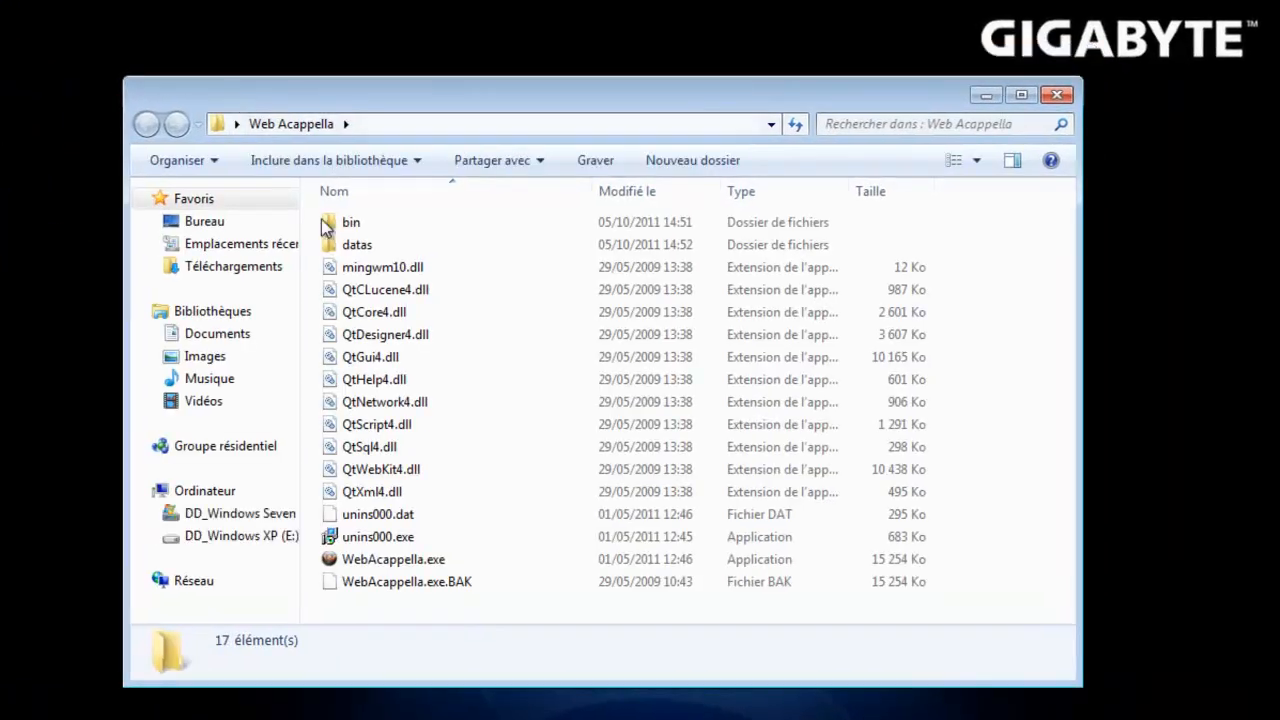
{"action": "double_click", "coordinate": [410, 565]}
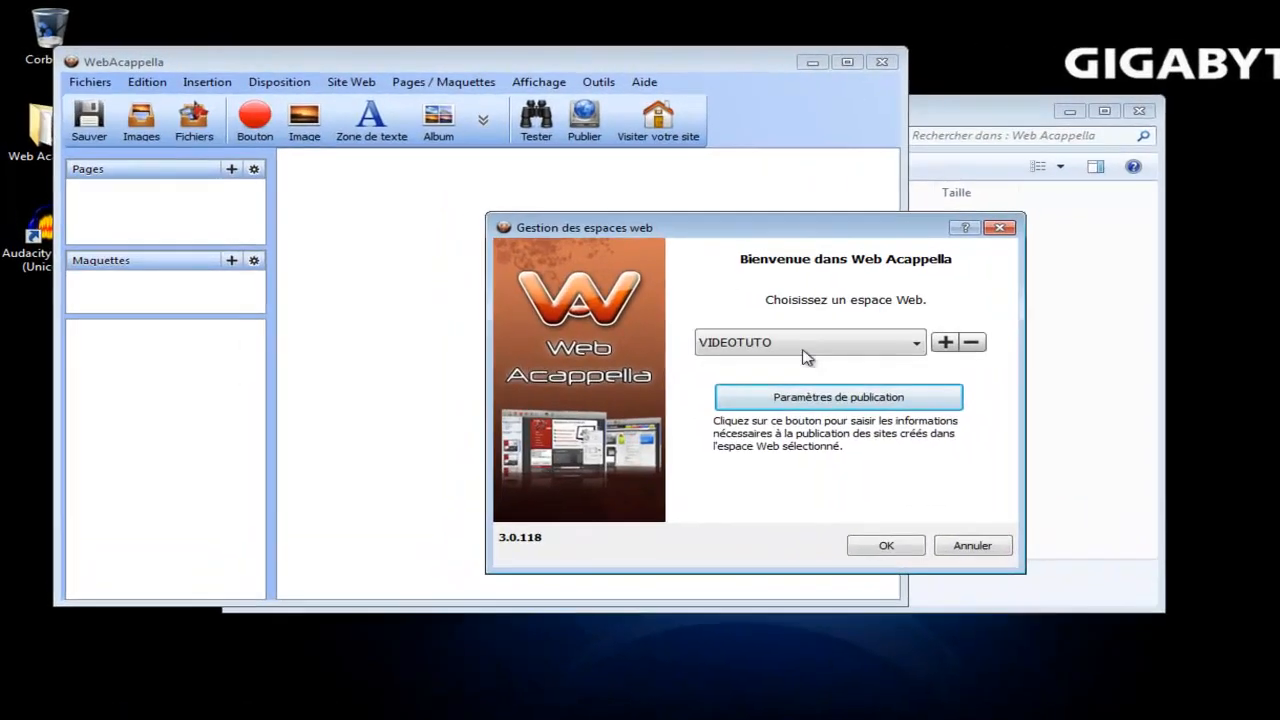
{"action": "left_click", "coordinate": [852, 311]}
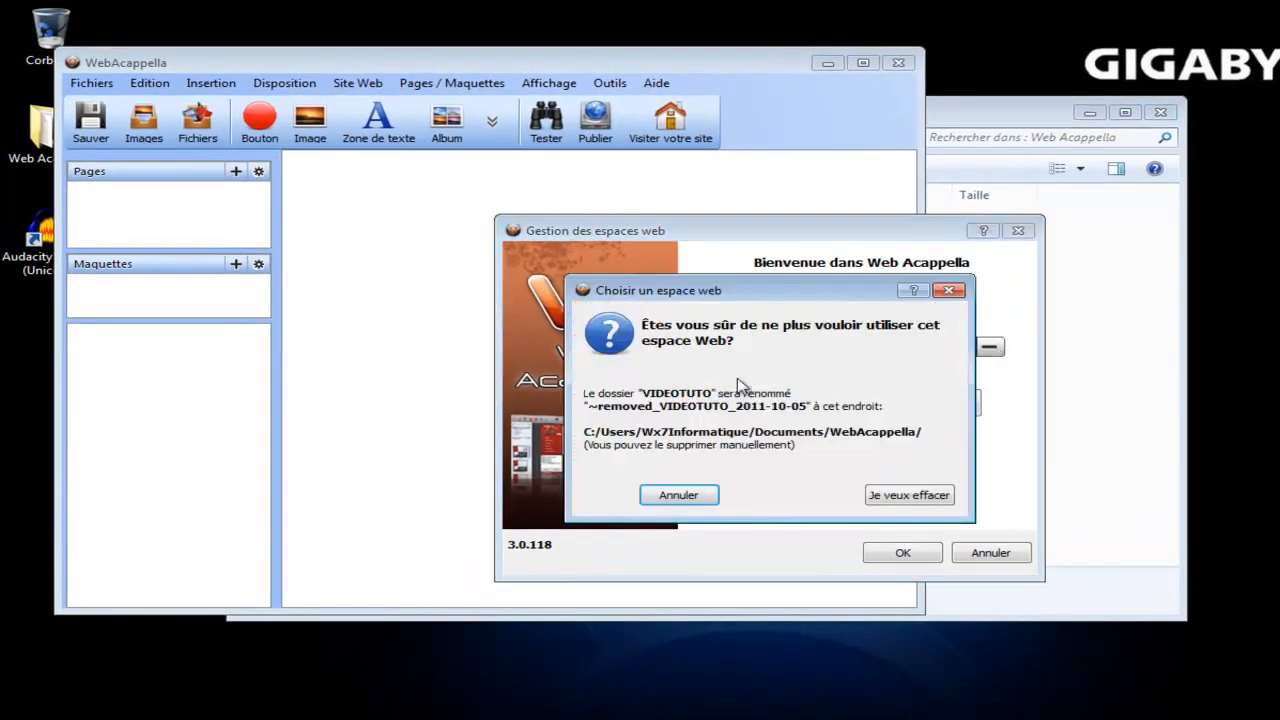
{"action": "left_click", "coordinate": [900, 498]}
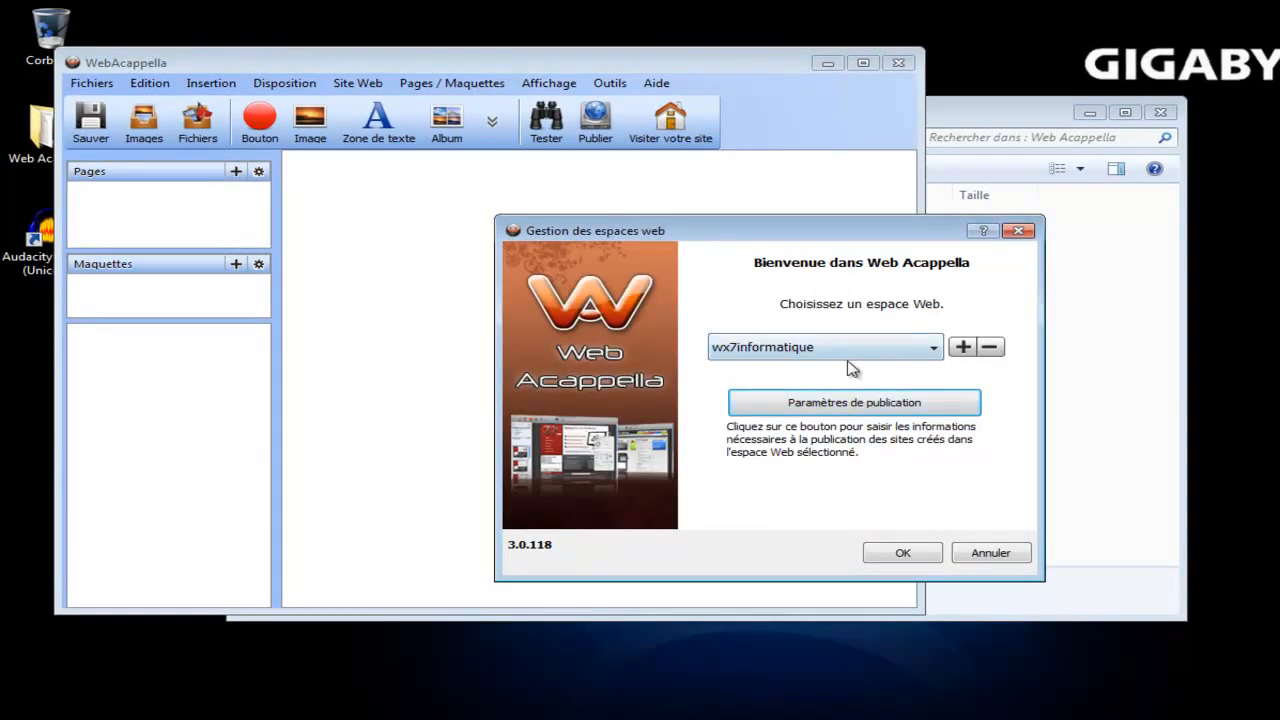
Step: Create a new web space named videotuto and open it
{"action": "left_click_drag", "start_coordinate": [735, 243], "coordinate": [569, 194]}
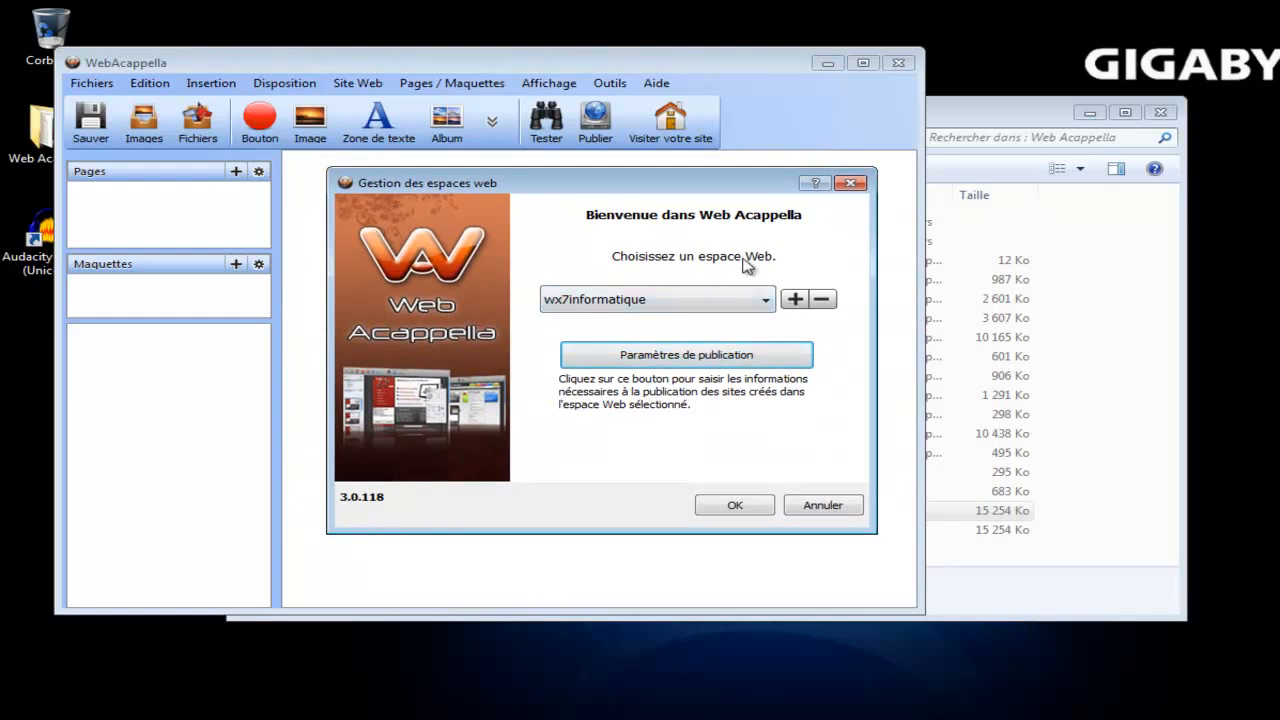
{"action": "left_click", "coordinate": [795, 300]}
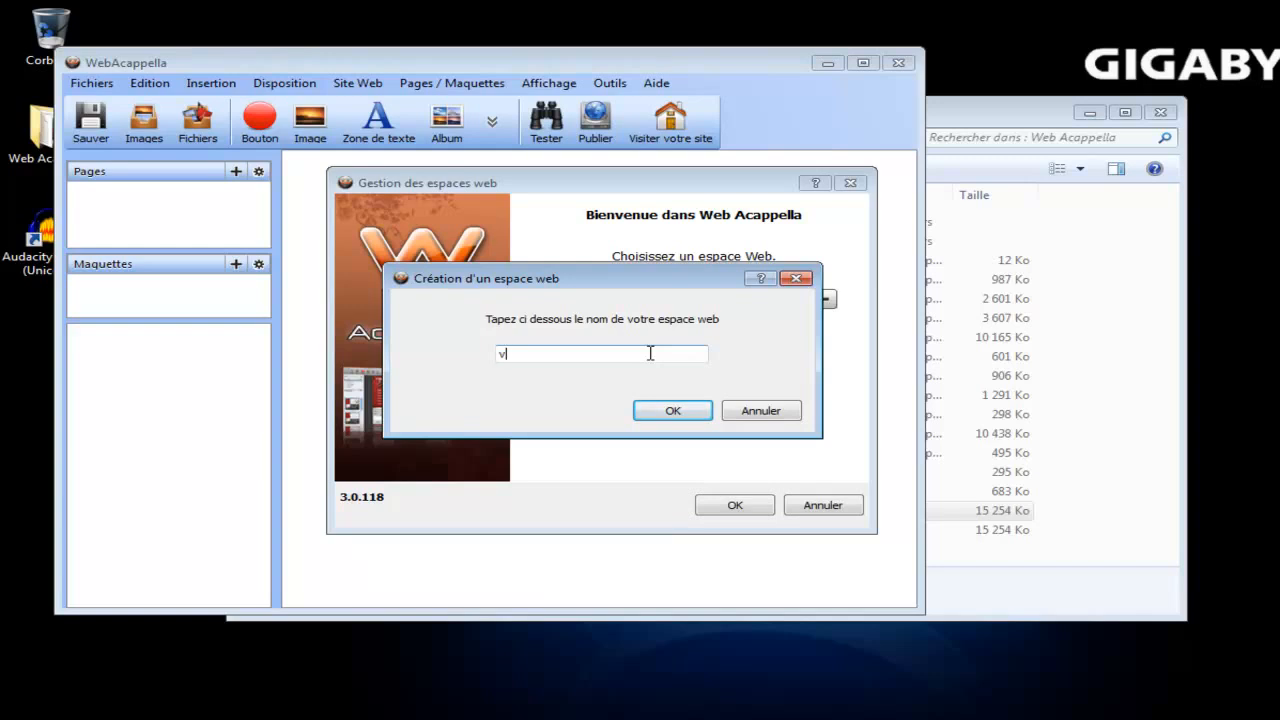
{"action": "type", "text": "videotut"}
{"action": "key", "text": "Return"}
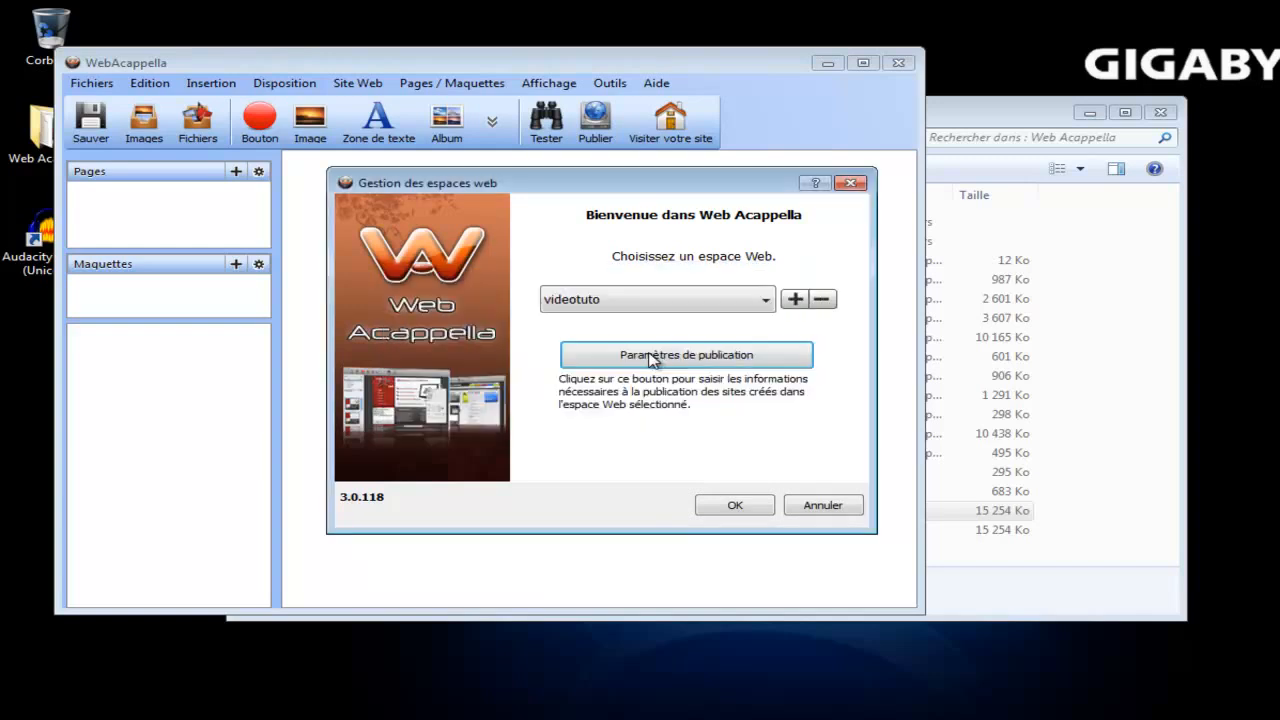
{"action": "left_click", "coordinate": [752, 507]}
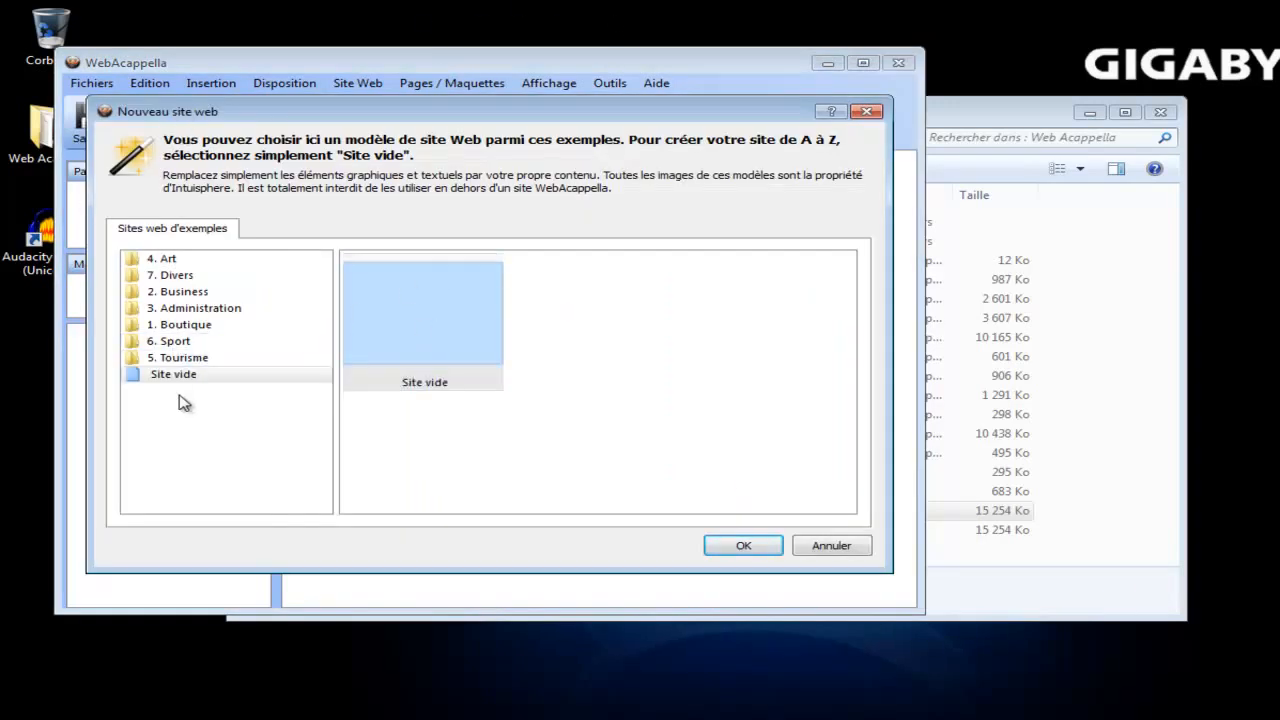
Step: Browse the Art, Business and Administration templates, create the site from the empty "Site vide" model and maximize the editor window
{"action": "left_click", "coordinate": [160, 259]}
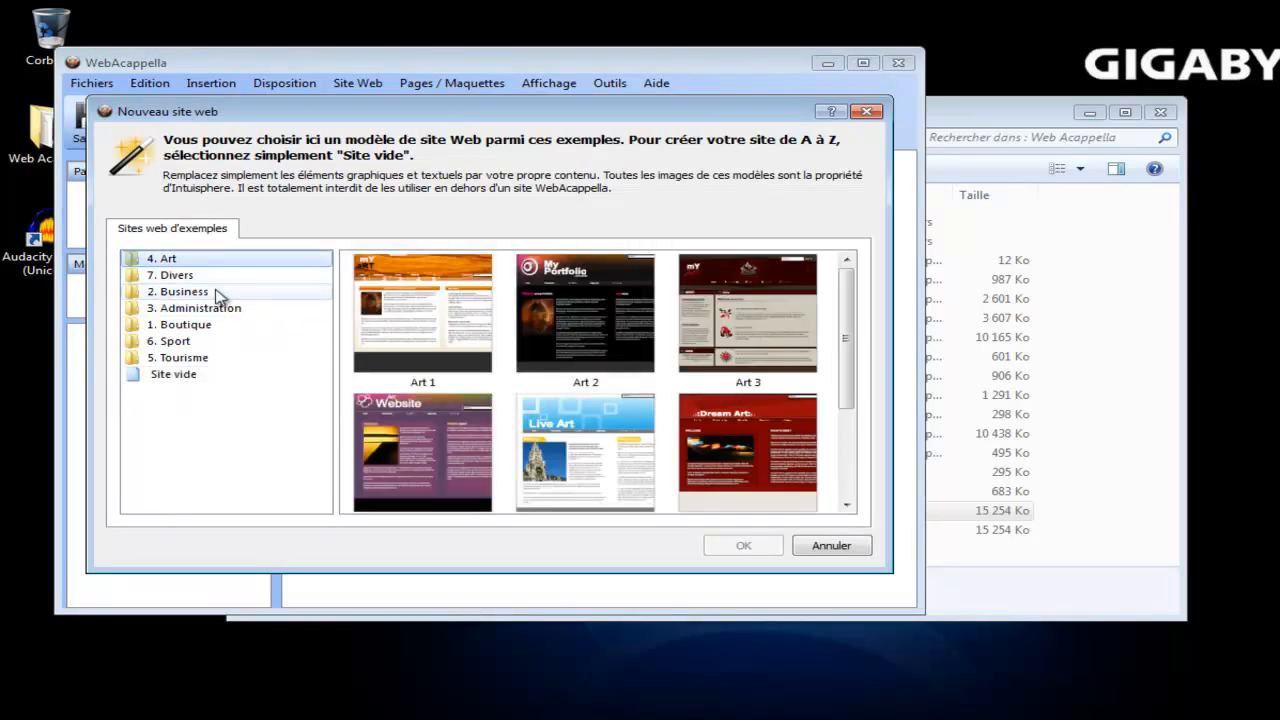
{"action": "left_click", "coordinate": [258, 290]}
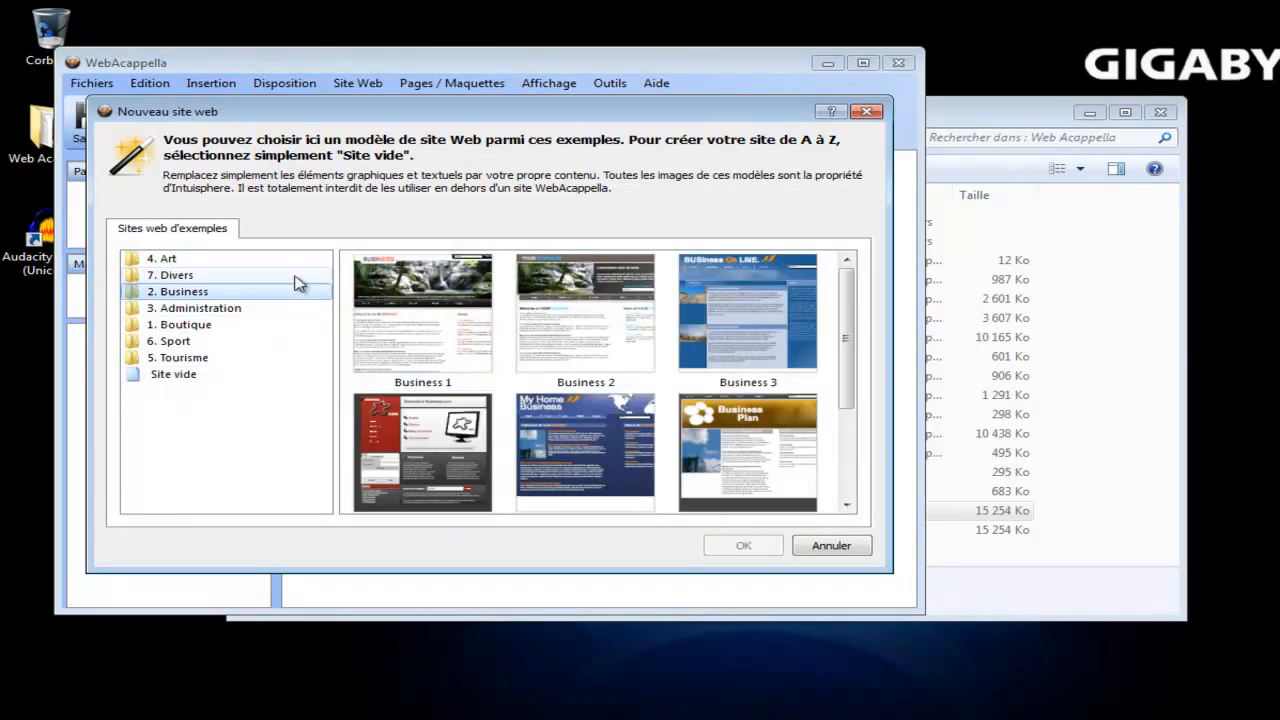
{"action": "left_click", "coordinate": [200, 308]}
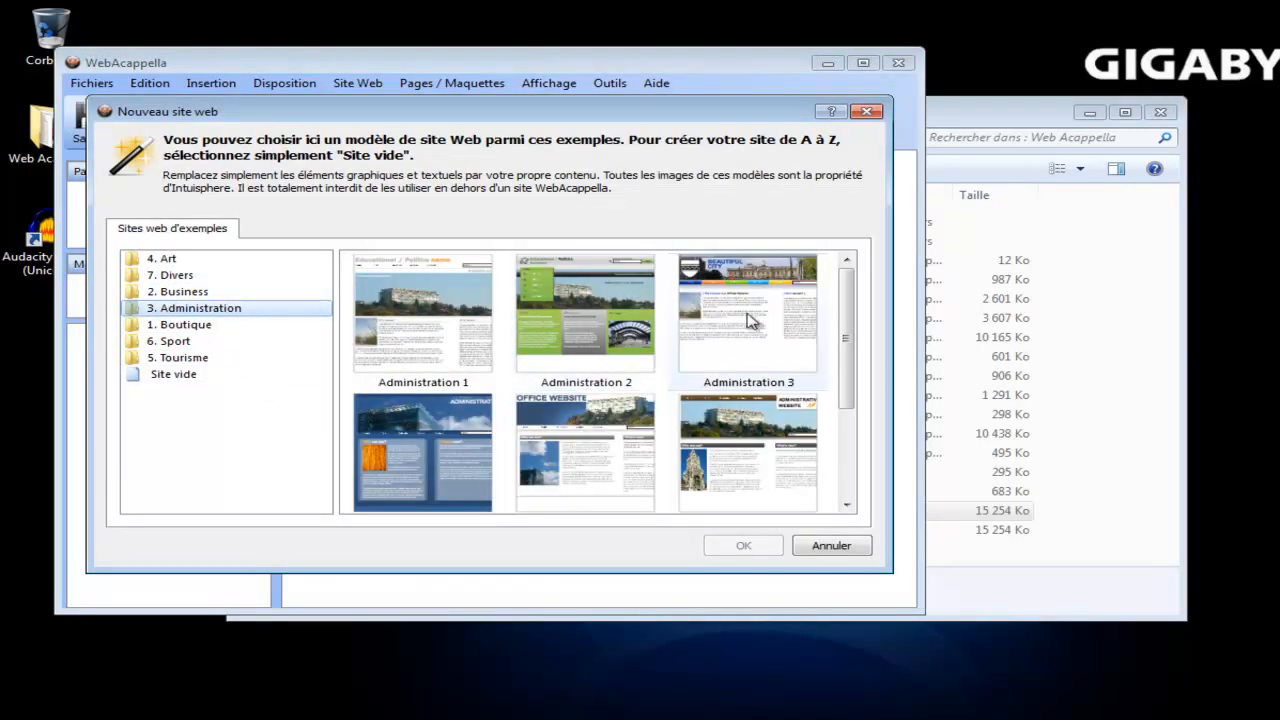
{"action": "left_click", "coordinate": [188, 376]}
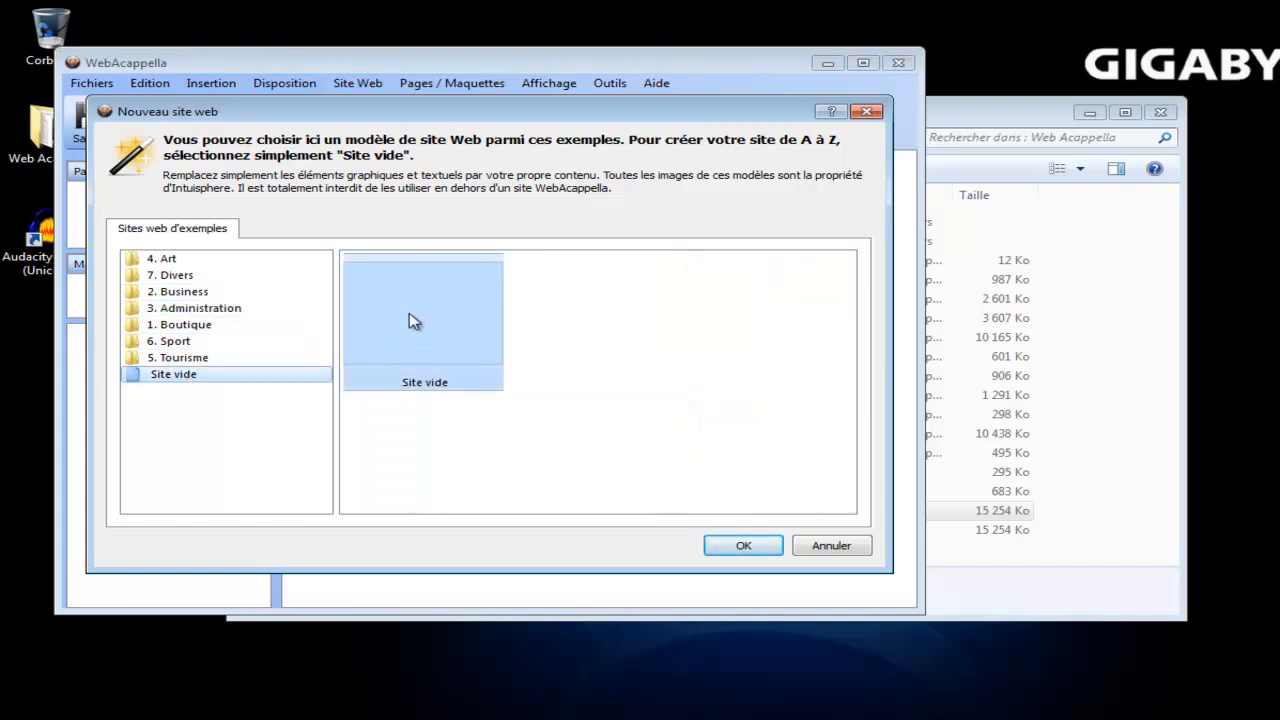
{"action": "left_click", "coordinate": [750, 548]}
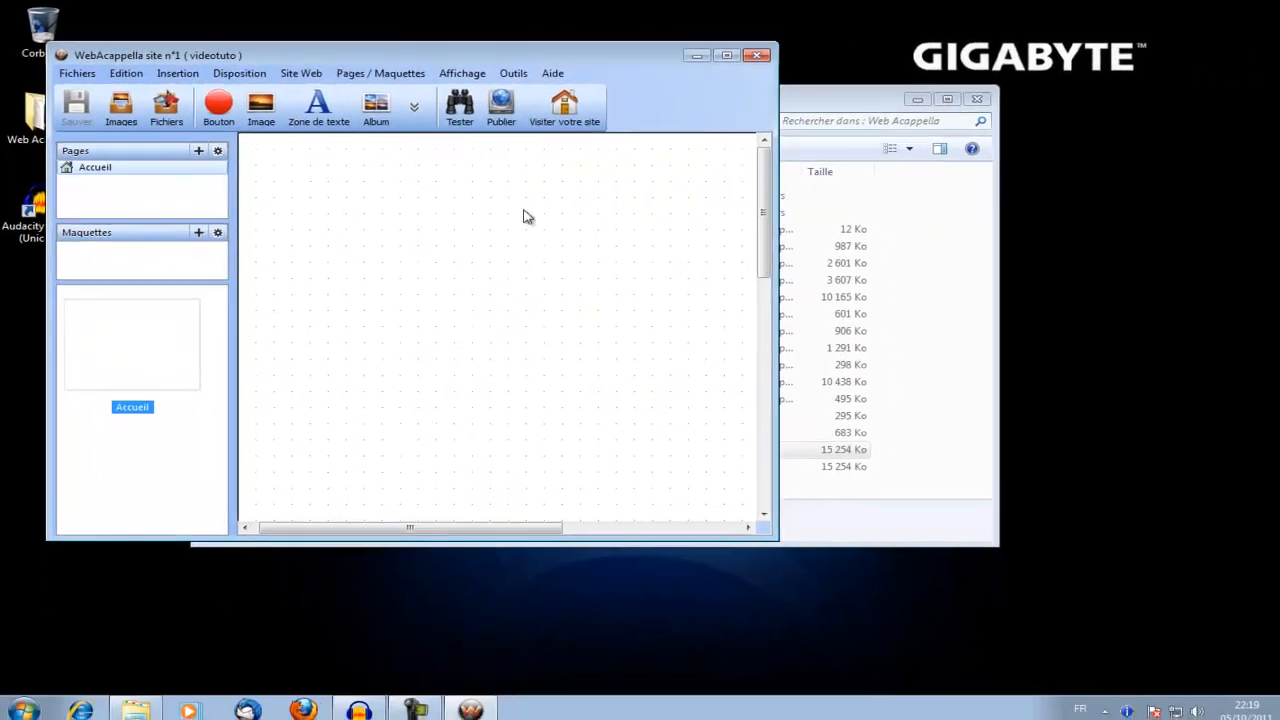
{"action": "left_click", "coordinate": [851, 62]}
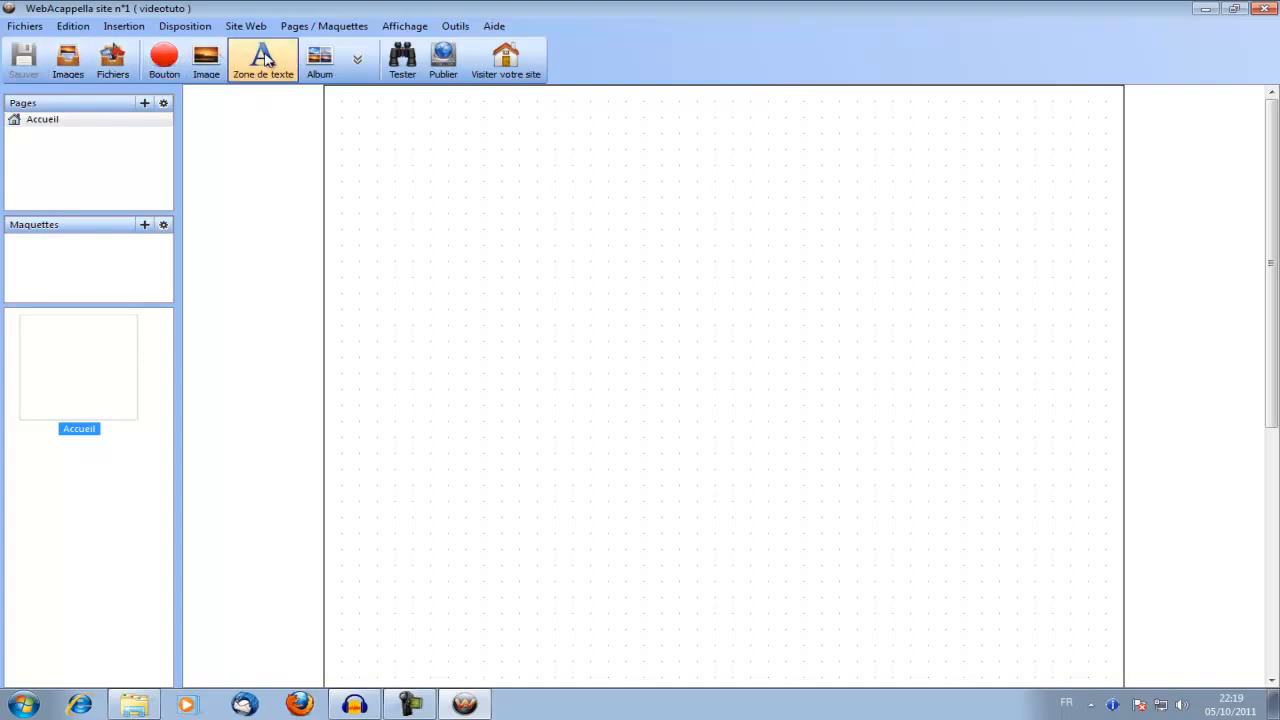
{"action": "left_click", "coordinate": [357, 64]}
{"action": "left_click", "coordinate": [215, 160]}
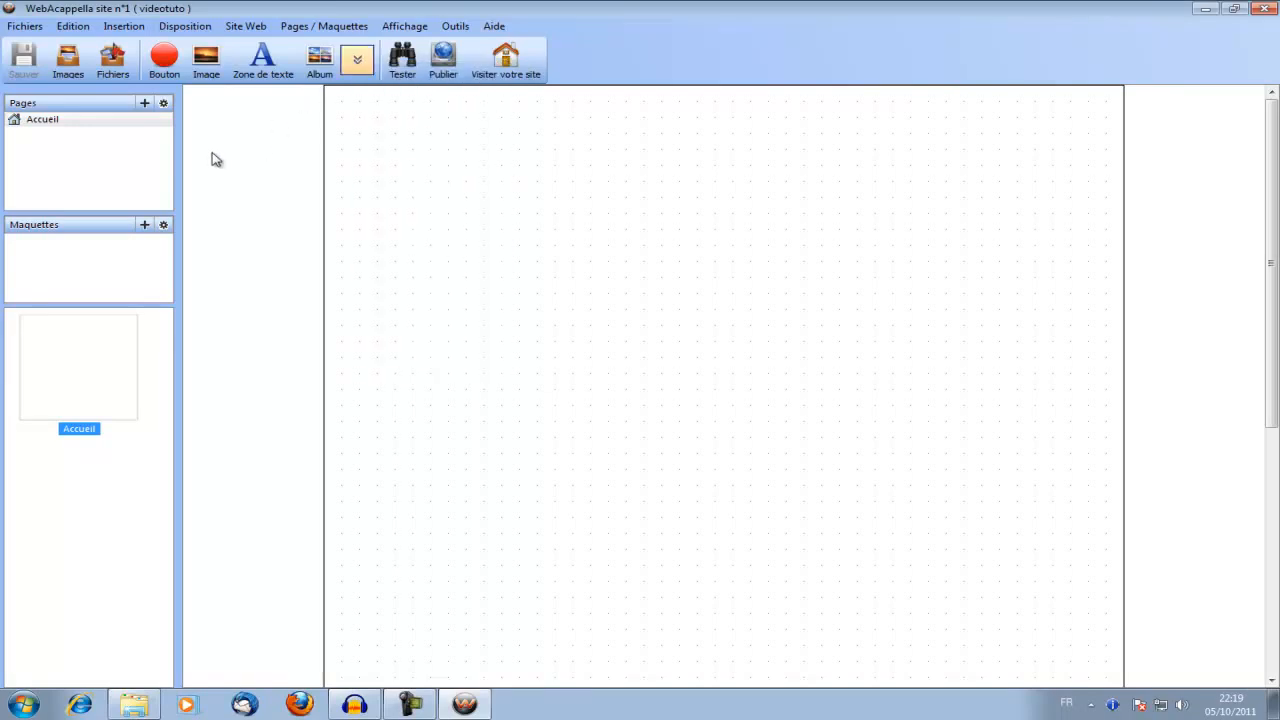
{"action": "left_click", "coordinate": [60, 118]}
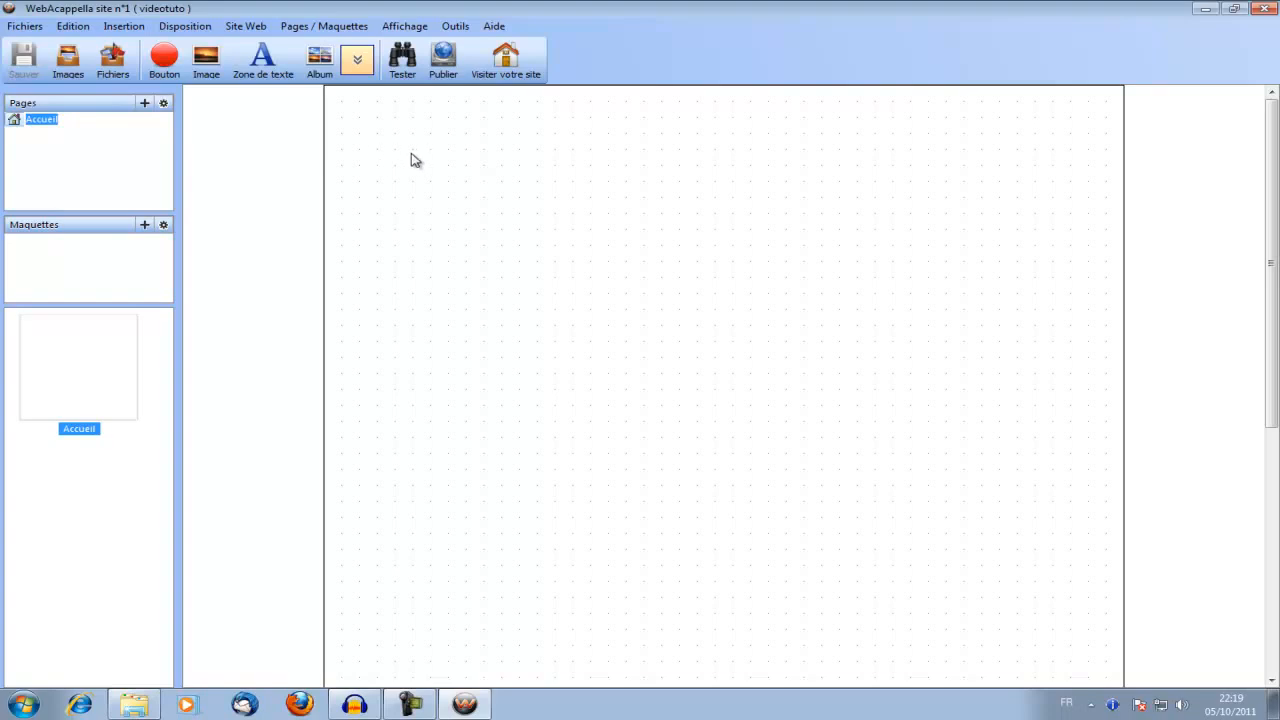
Step: Set the Accueil page's background colour to blue (#0000ff) in the page properties
{"action": "right_click", "coordinate": [505, 148]}
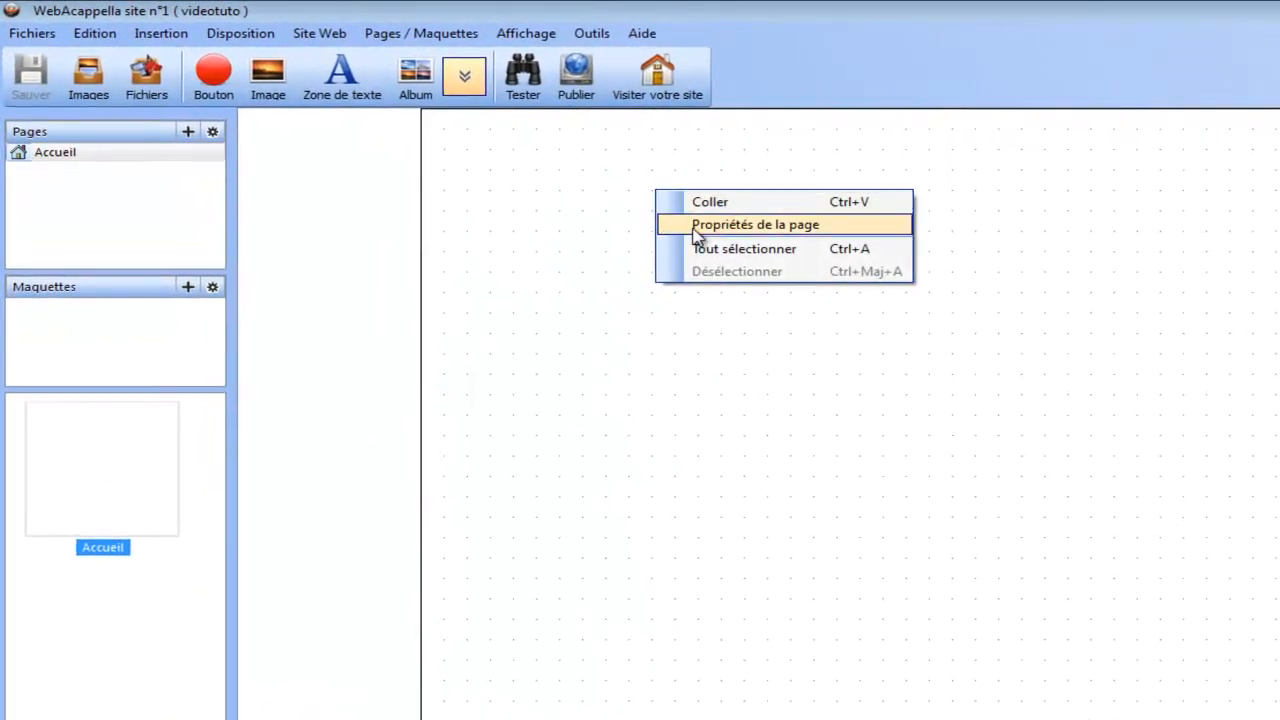
{"action": "left_click", "coordinate": [694, 230]}
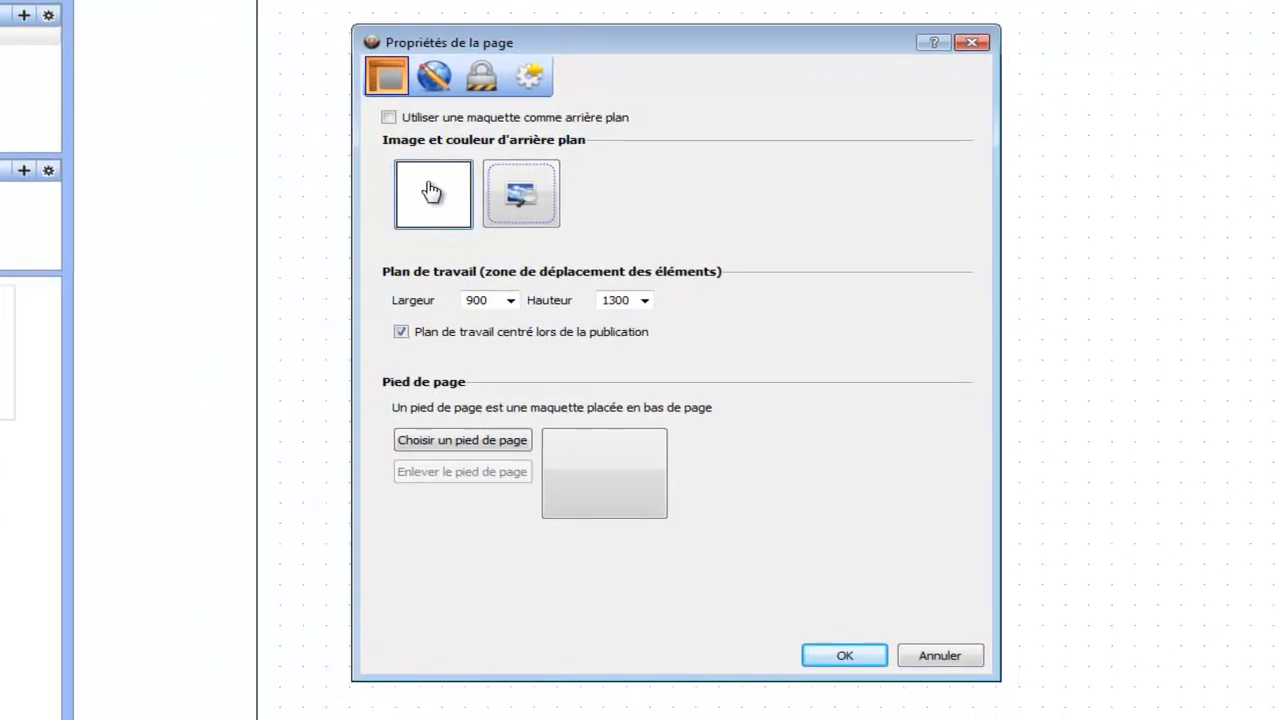
{"action": "left_click", "coordinate": [419, 199]}
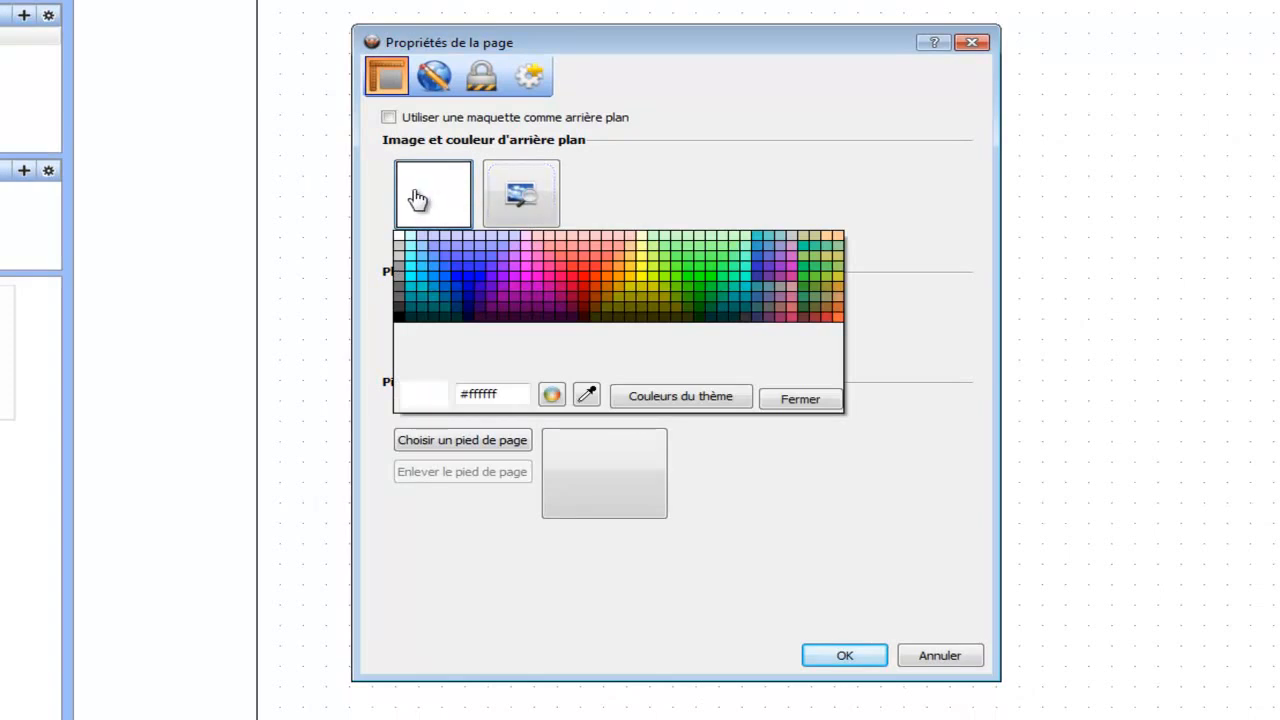
{"action": "left_click", "coordinate": [471, 267]}
{"action": "left_click", "coordinate": [848, 655]}
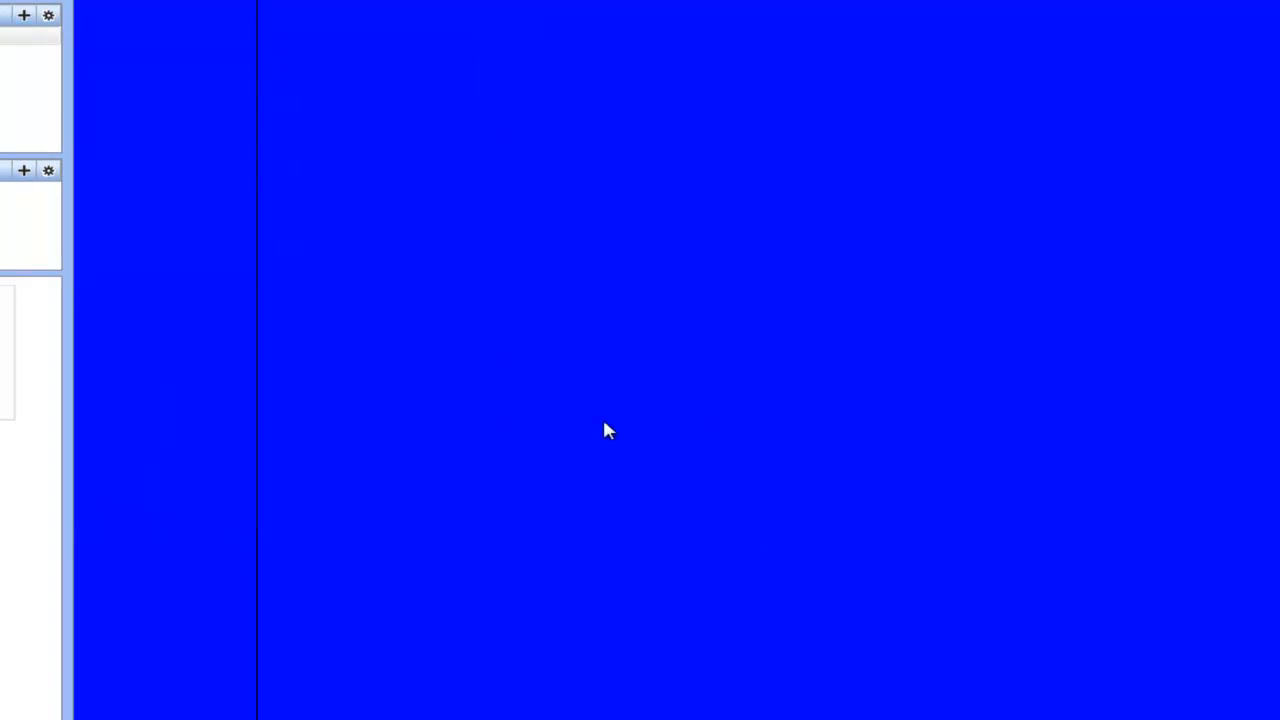
Step: Change the Accueil page's background colour to grey and set its workspace width to 1000
{"action": "right_click", "coordinate": [458, 261]}
{"action": "left_click", "coordinate": [498, 295]}
{"action": "left_click", "coordinate": [433, 175]}
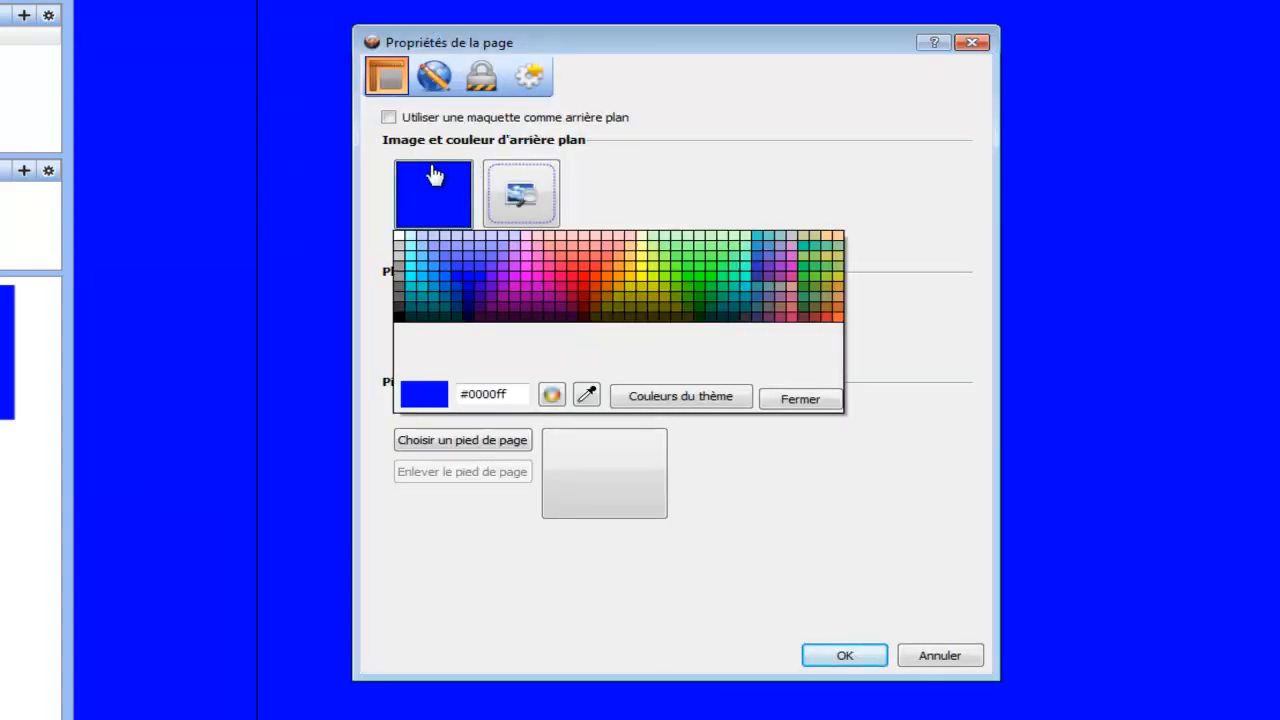
{"action": "left_click", "coordinate": [401, 271]}
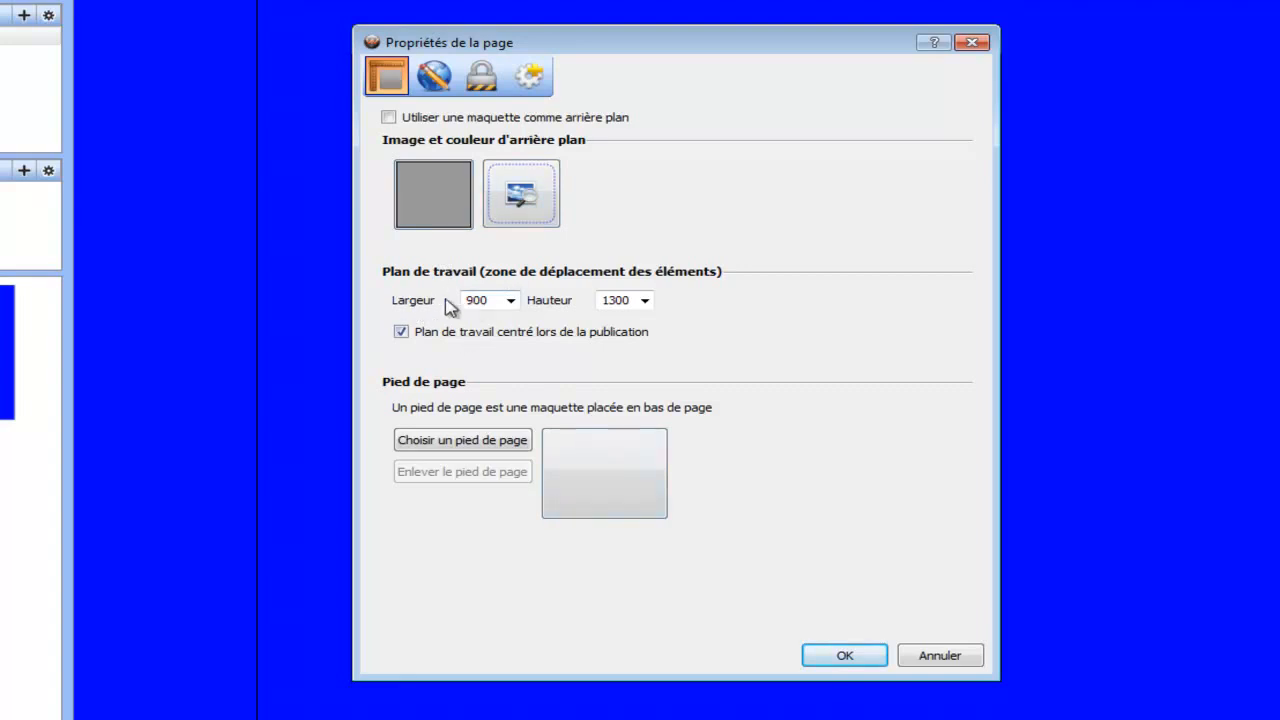
{"action": "left_click", "coordinate": [497, 300]}
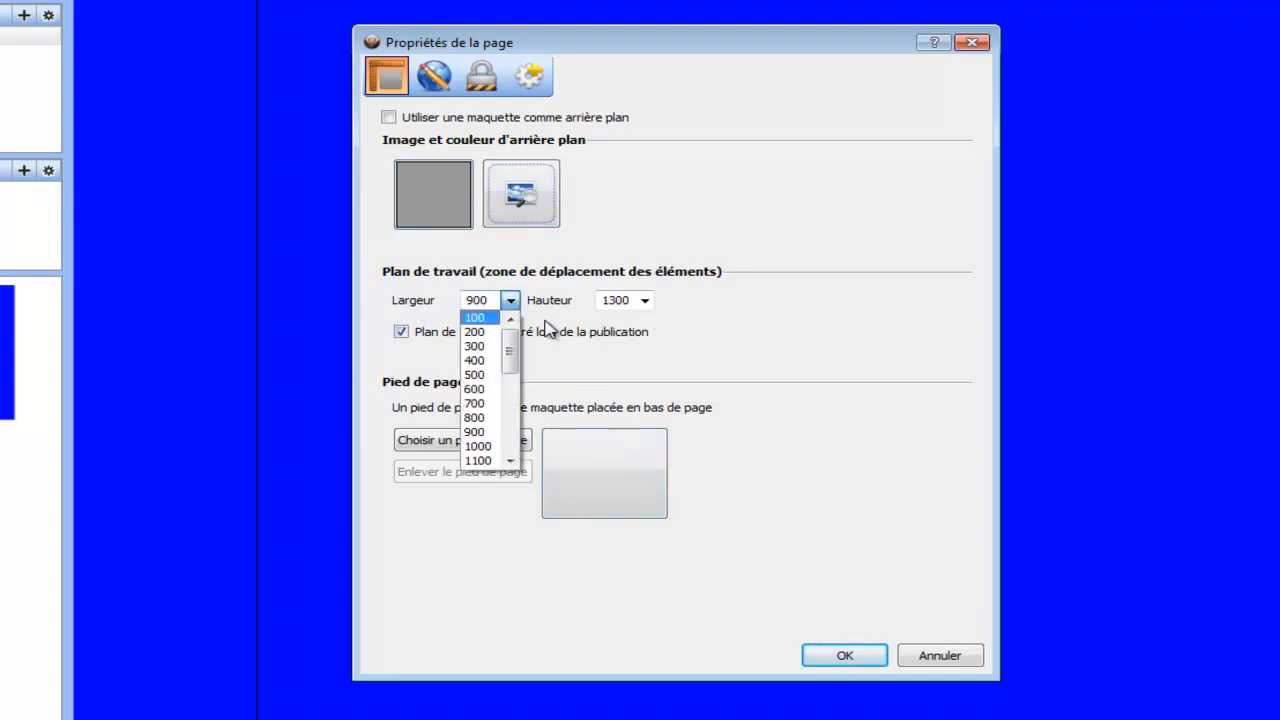
{"action": "left_click", "coordinate": [491, 447]}
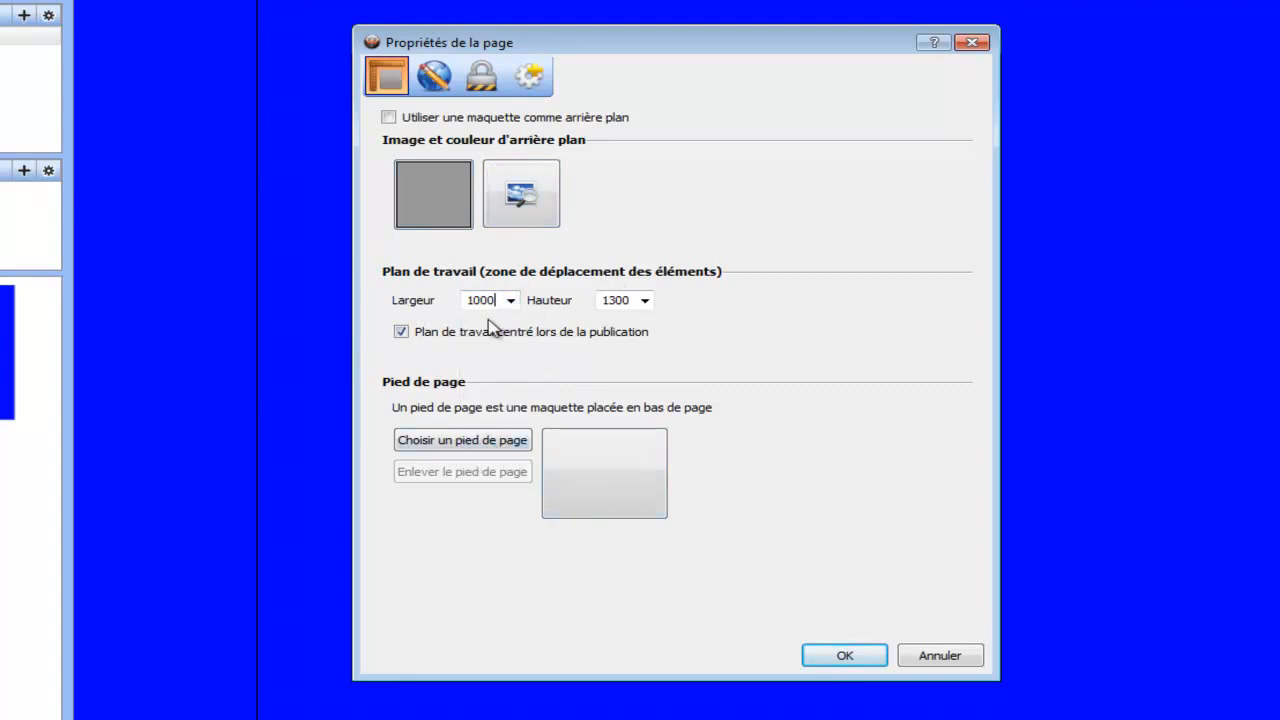
Step: Set the page title to "ACCUEIL VIDEOTUTO" and the web page name to "accueil", and apply the page properties
{"action": "left_click", "coordinate": [434, 76]}
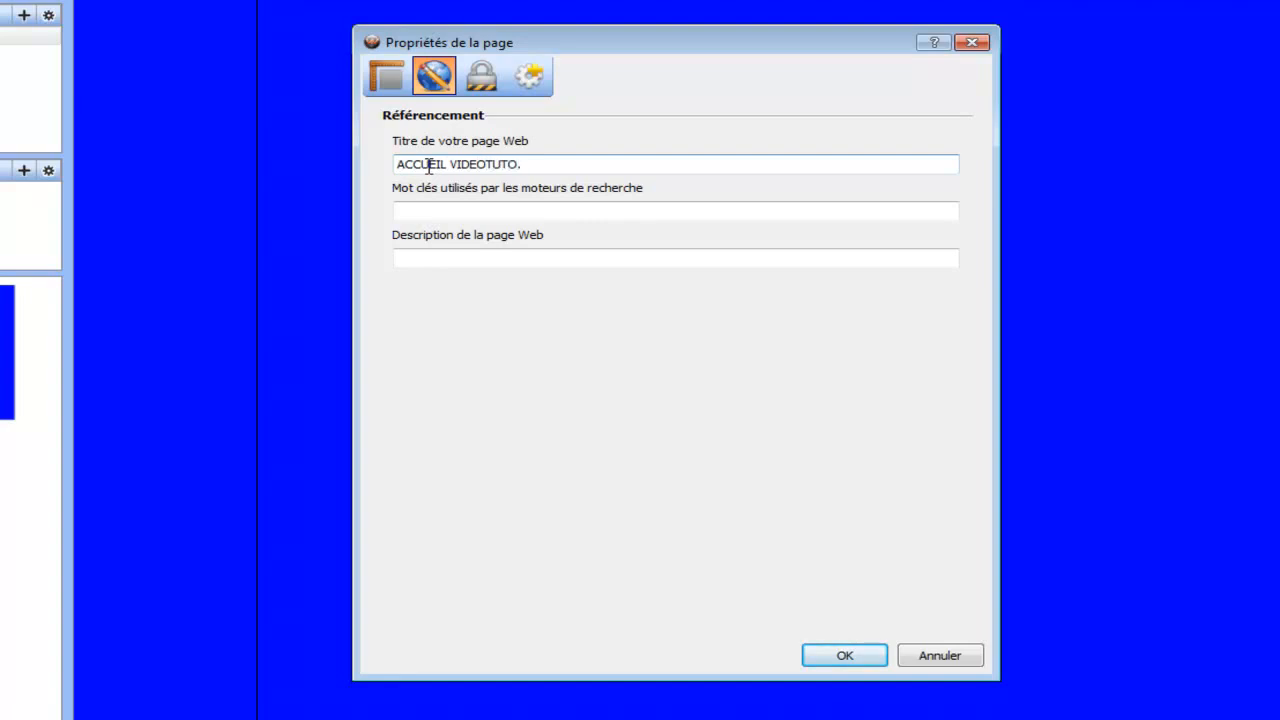
{"action": "left_click", "coordinate": [447, 210]}
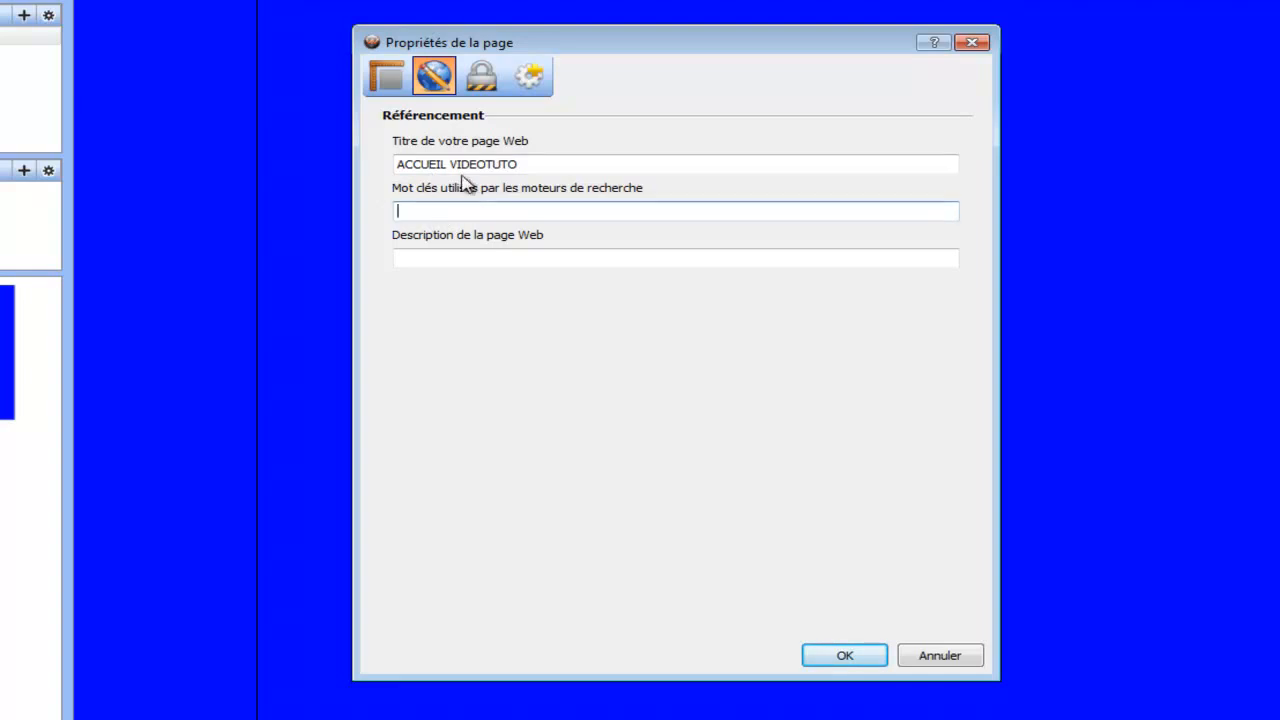
{"action": "left_click", "coordinate": [481, 86]}
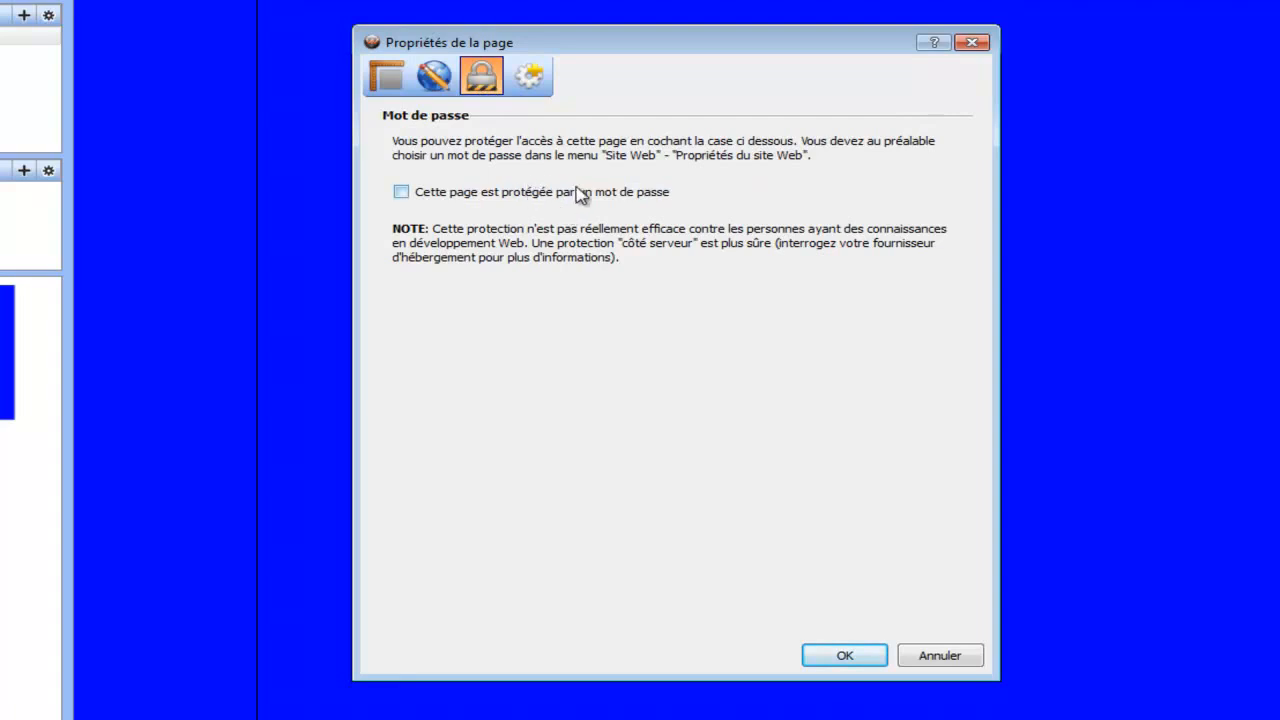
{"action": "left_click", "coordinate": [524, 92]}
{"action": "left_click", "coordinate": [478, 393]}
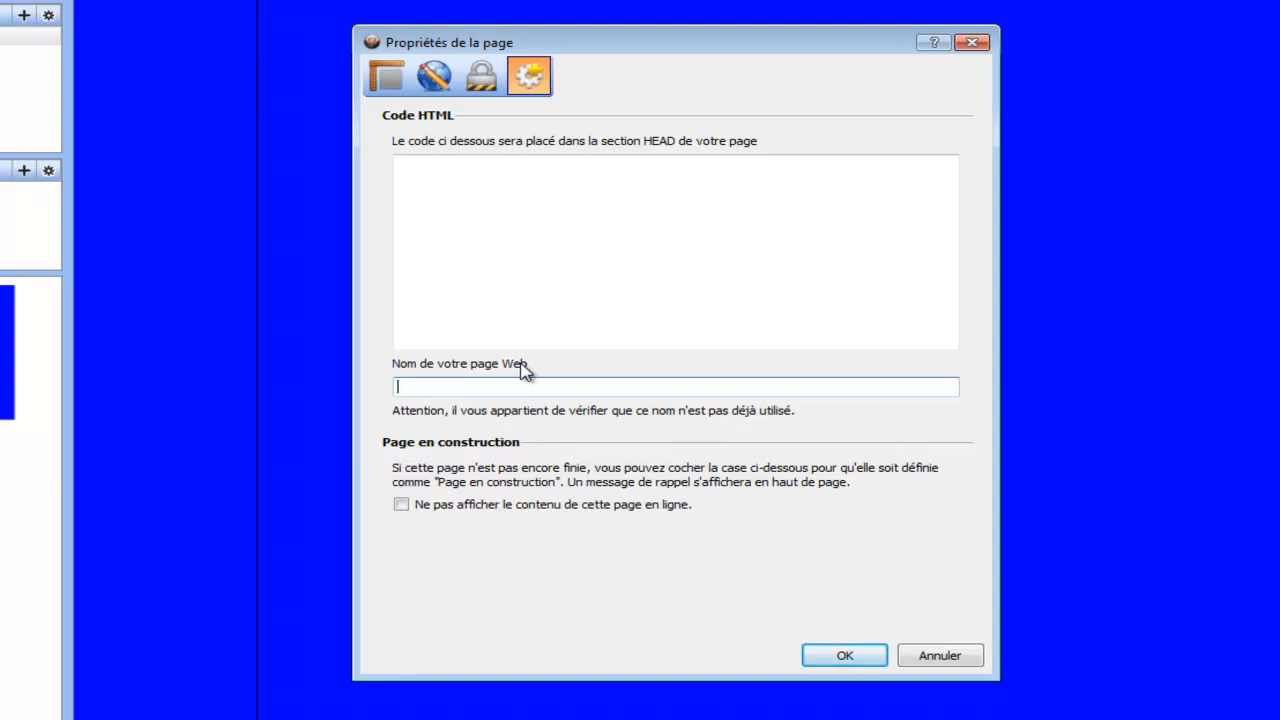
{"action": "left_click", "coordinate": [530, 396]}
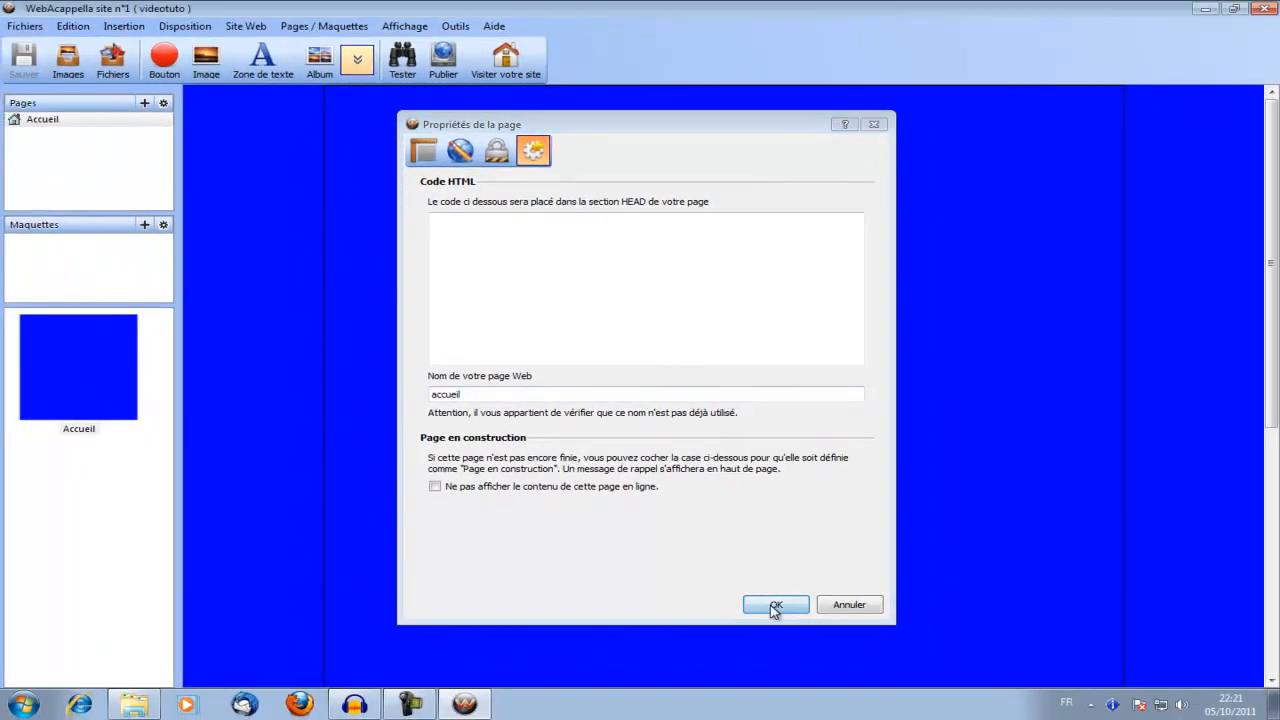
{"action": "left_click", "coordinate": [844, 655]}
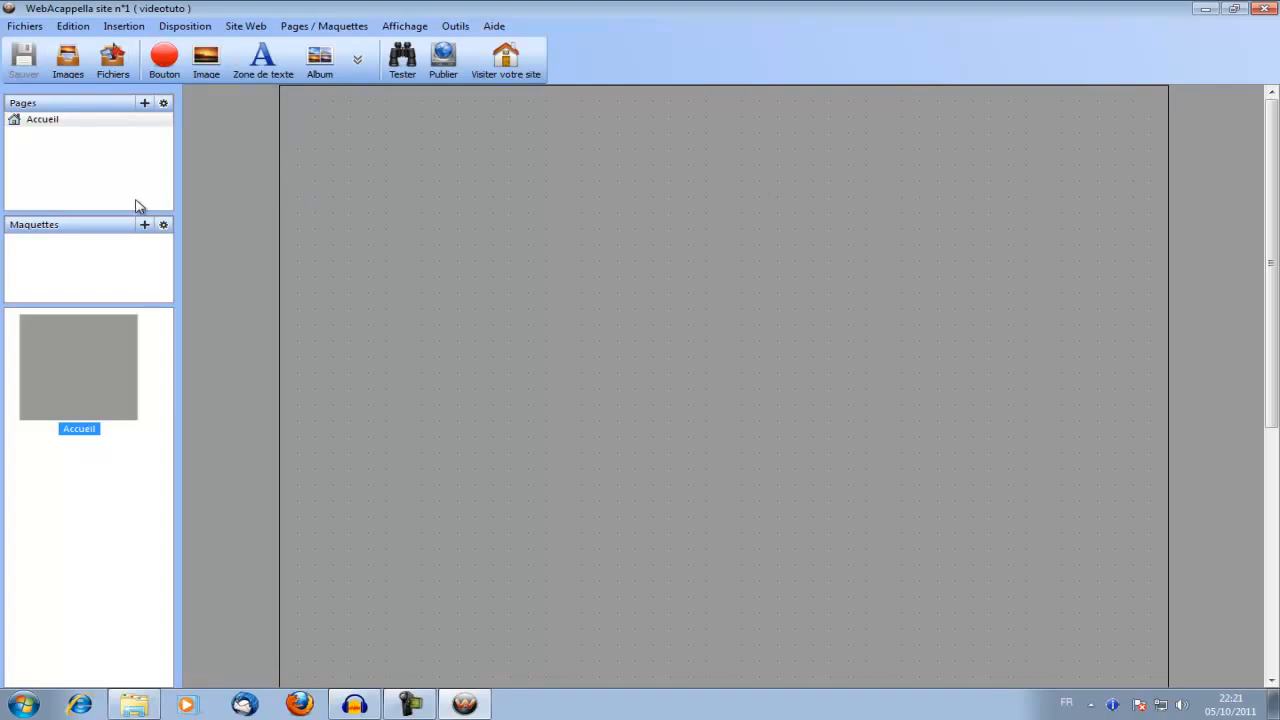
Step: Add the sample picture of the desert (Désert.jpg) from the computer to the site's image library
{"action": "left_click", "coordinate": [68, 57]}
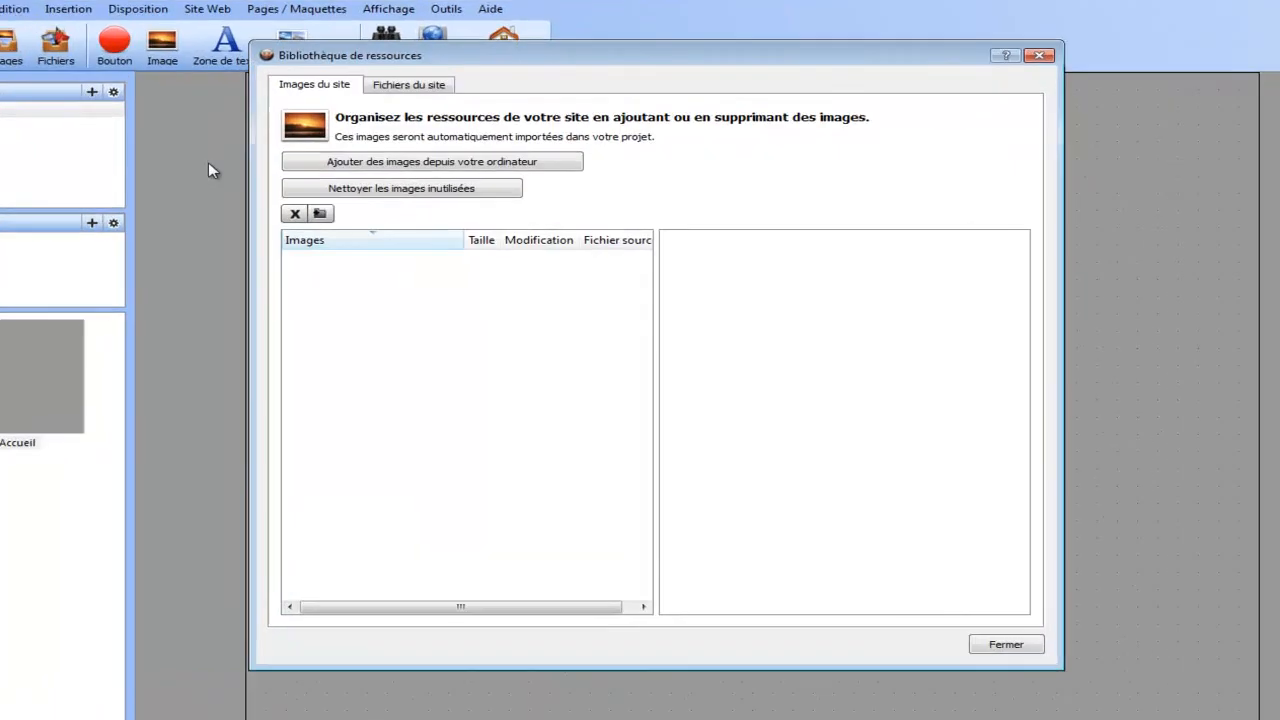
{"action": "left_click", "coordinate": [390, 164]}
{"action": "left_click", "coordinate": [493, 102]}
{"action": "double_click", "coordinate": [490, 272]}
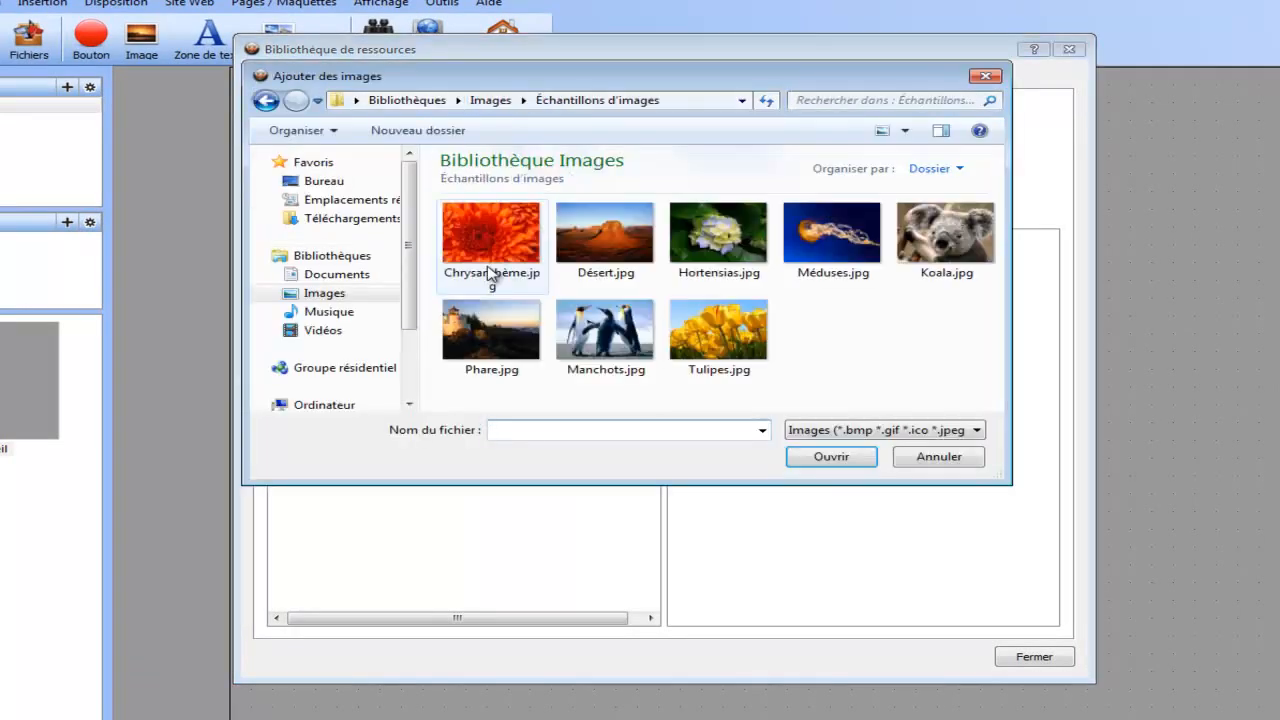
{"action": "double_click", "coordinate": [578, 263]}
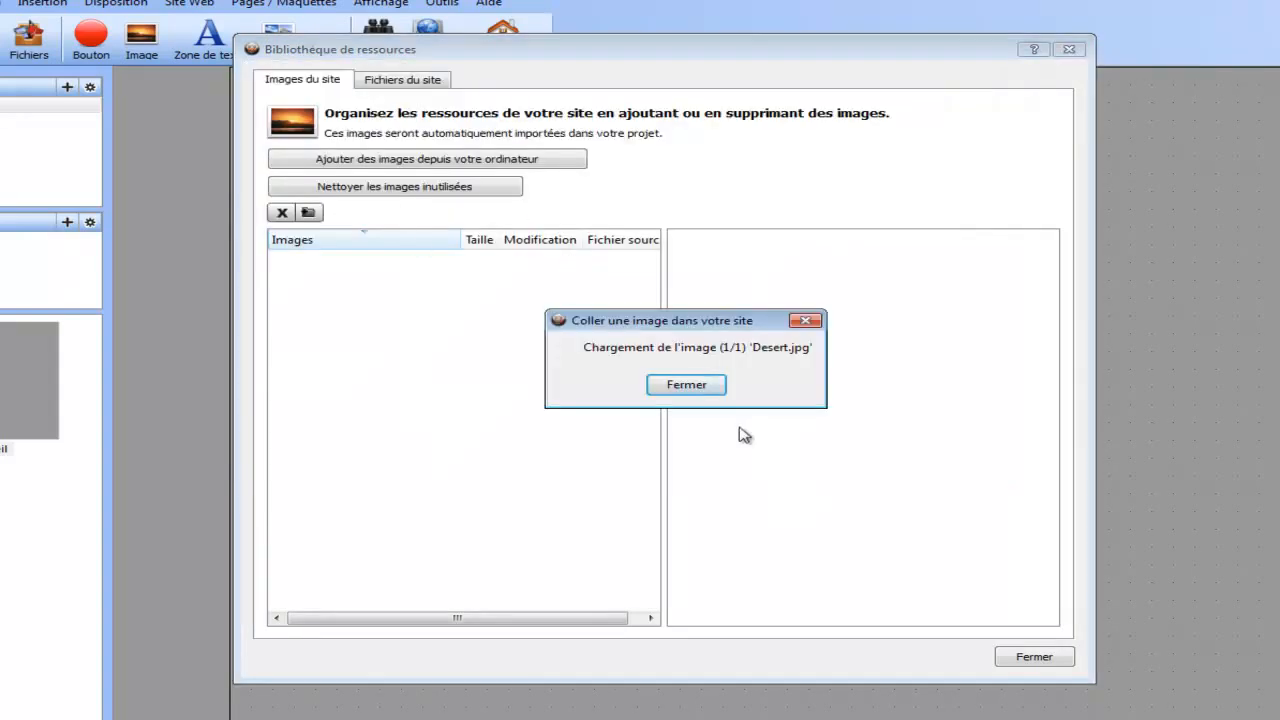
Step: Create a library folder named "IMAGE PAGE ACCUEIL", move Desert.jpg into it, and close the resource library
{"action": "right_click", "coordinate": [367, 366]}
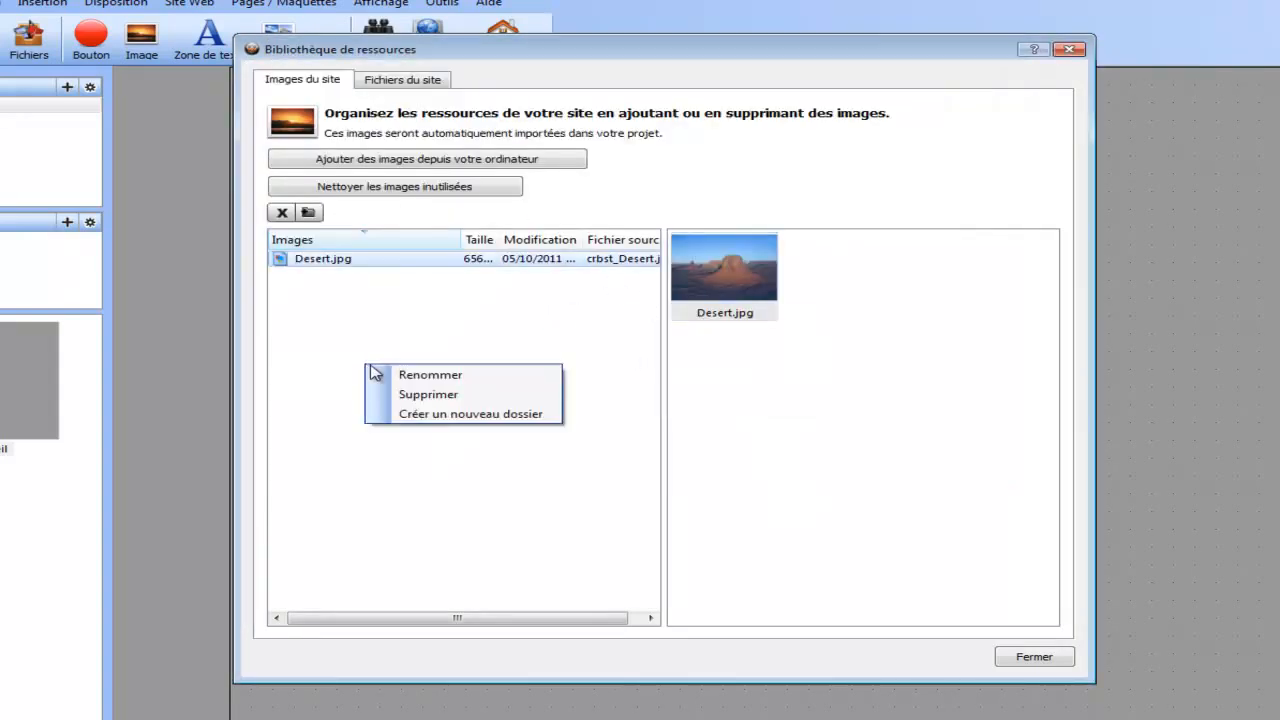
{"action": "left_click", "coordinate": [424, 414]}
{"action": "right_click", "coordinate": [344, 259]}
{"action": "left_click", "coordinate": [400, 270]}
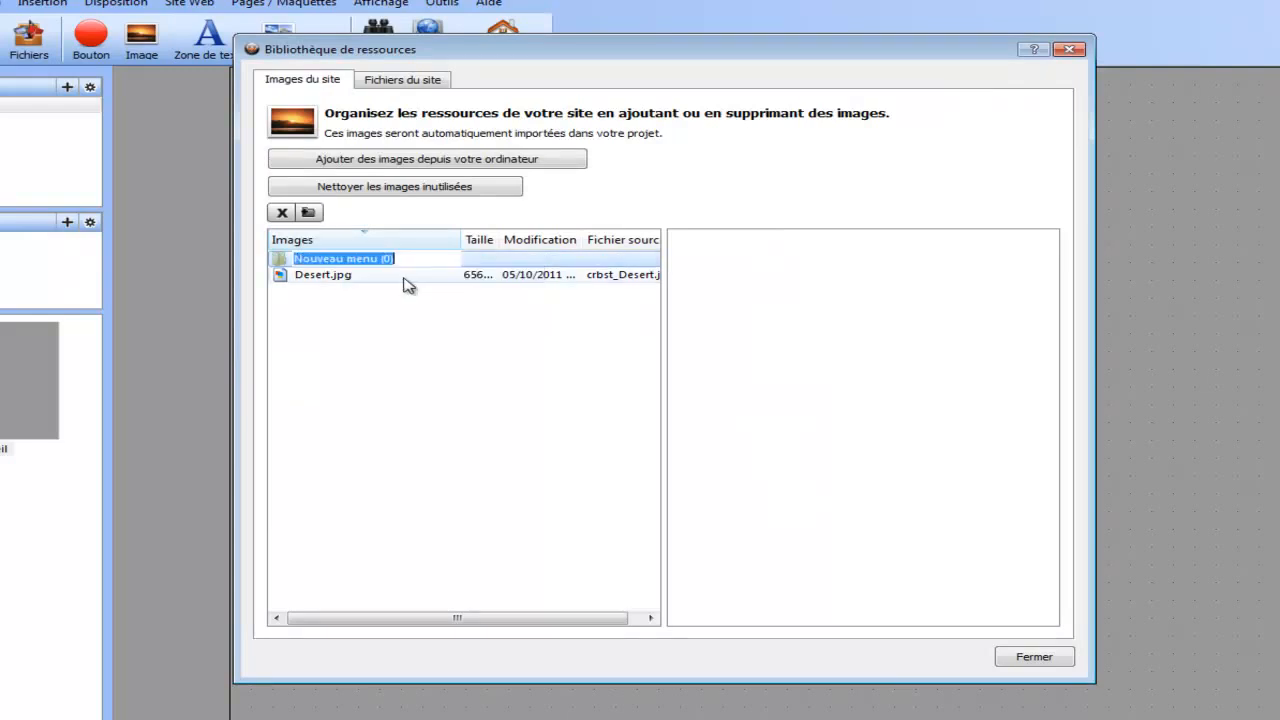
{"action": "type", "text": "IMAGE PAGE ACCUEIL"}
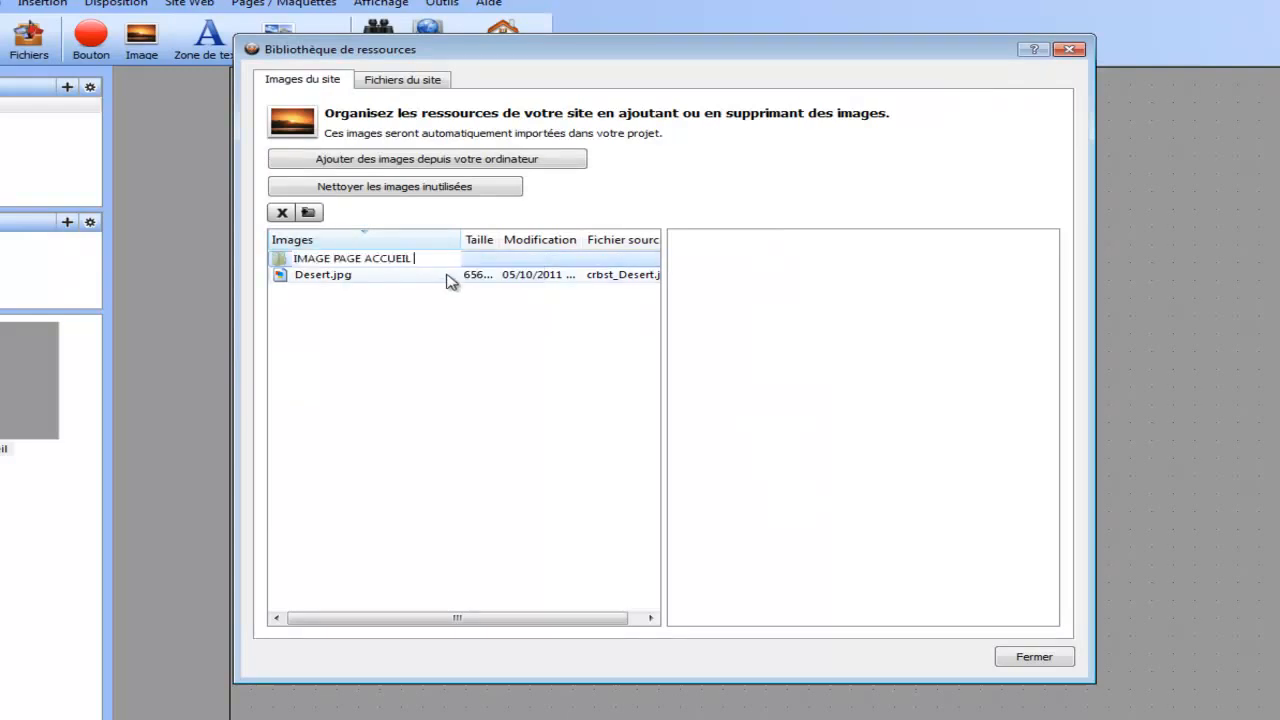
{"action": "key", "text": "Return"}
{"action": "left_click_drag", "start_coordinate": [422, 275], "coordinate": [460, 262]}
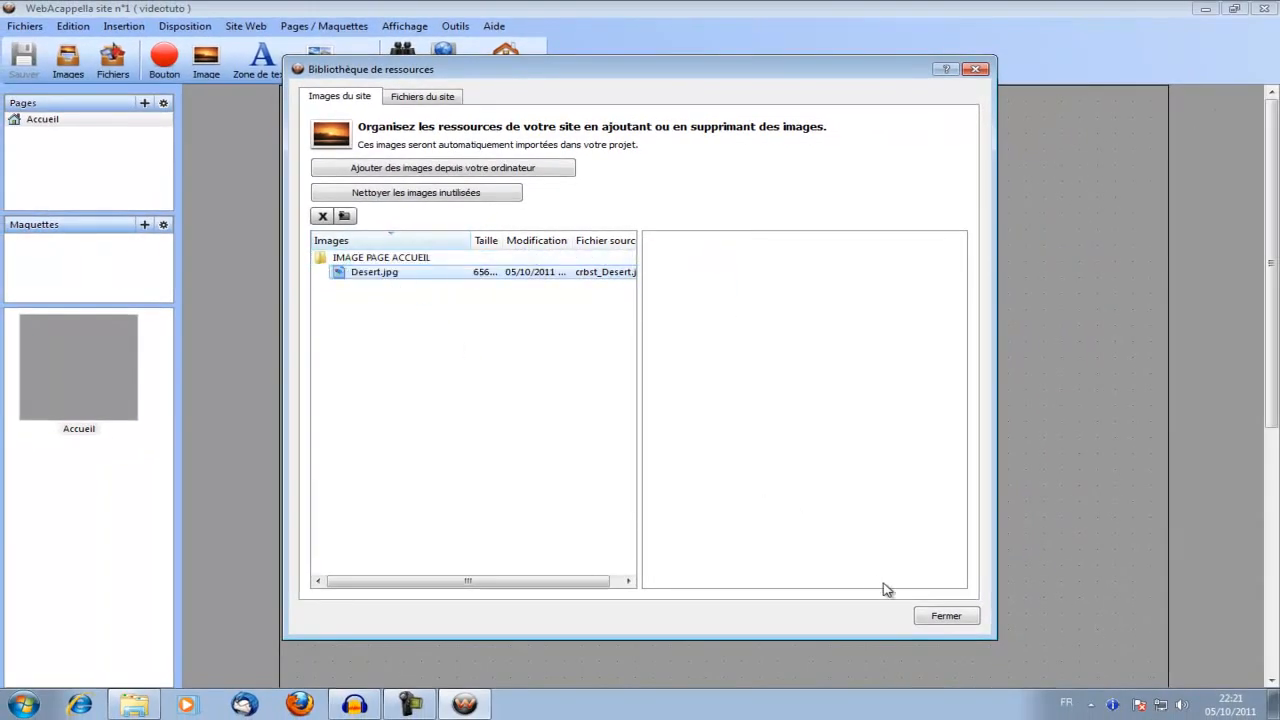
{"action": "left_click", "coordinate": [946, 616]}
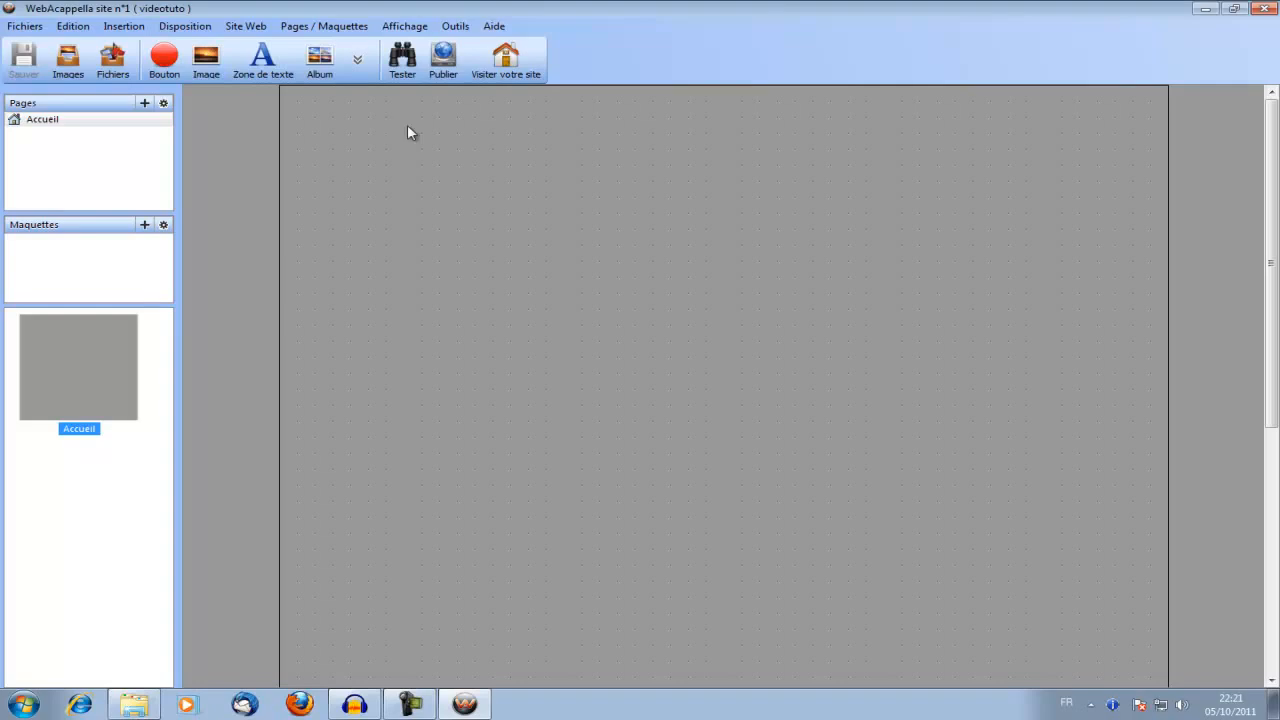
Step: Insert an image on the Accueil page, using Desert.jpg from the IMAGE PAGE ACCUEIL folder as its normal picture
{"action": "left_click", "coordinate": [207, 65]}
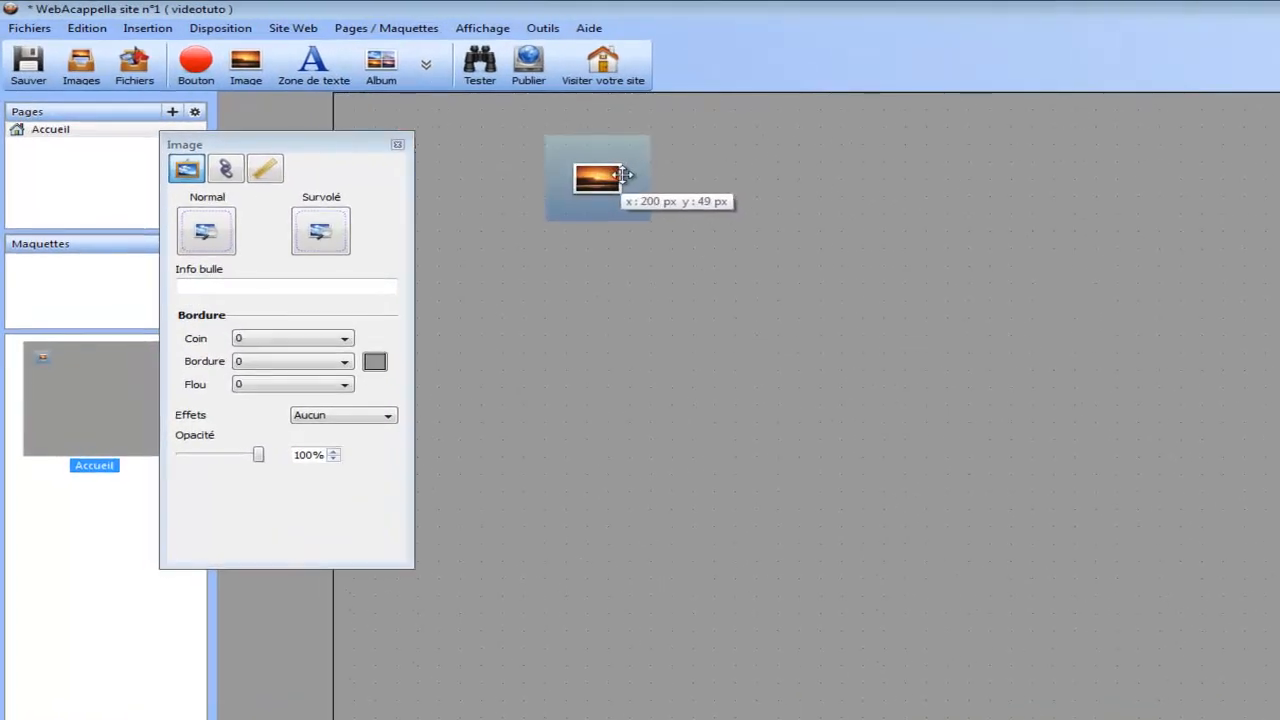
{"action": "left_click", "coordinate": [231, 248]}
{"action": "left_click", "coordinate": [455, 280]}
{"action": "left_click", "coordinate": [836, 293]}
{"action": "double_click", "coordinate": [836, 293]}
Step: Move the desert image to the page's upper-left corner and enlarge it to about 416 × 312 px
{"action": "left_click_drag", "start_coordinate": [680, 223], "coordinate": [485, 168]}
{"action": "left_click_drag", "start_coordinate": [352, 151], "coordinate": [231, 127]}
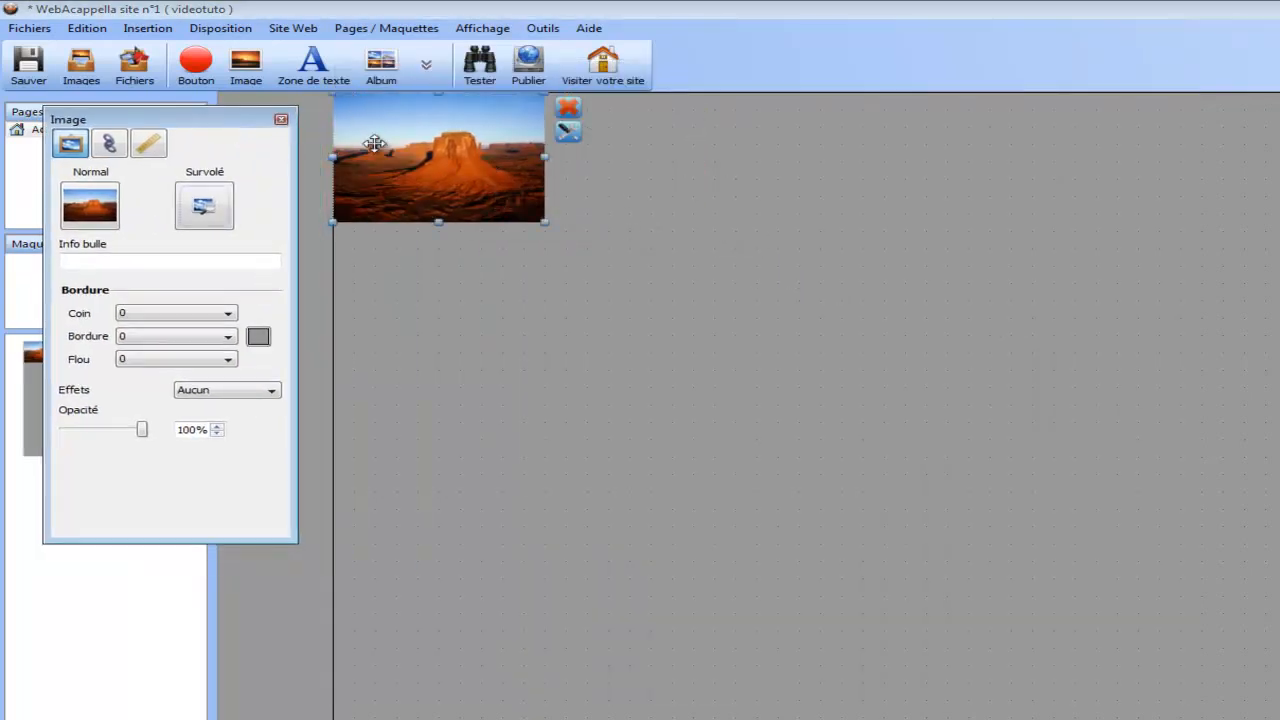
{"action": "left_click_drag", "start_coordinate": [541, 224], "coordinate": [773, 354]}
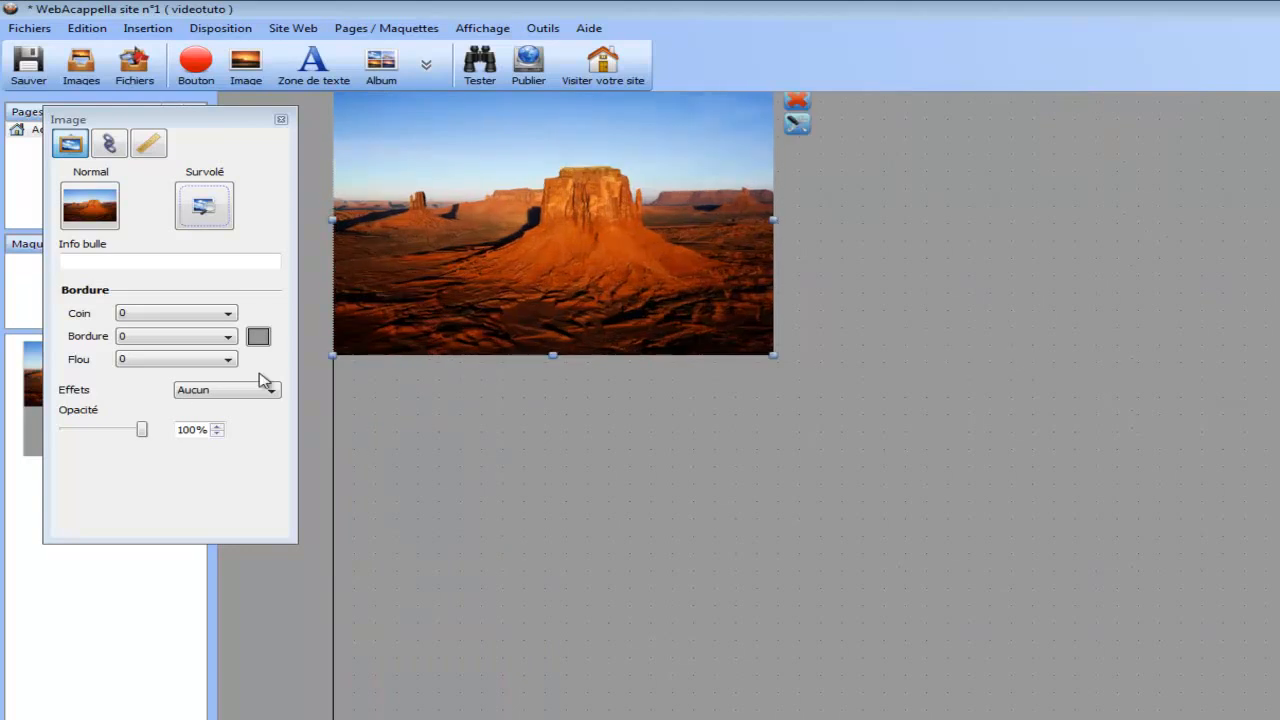
Step: Try rounded corners of 6, 120 and 130 on the desert image, moving it towards the middle of the page
{"action": "left_click", "coordinate": [196, 400]}
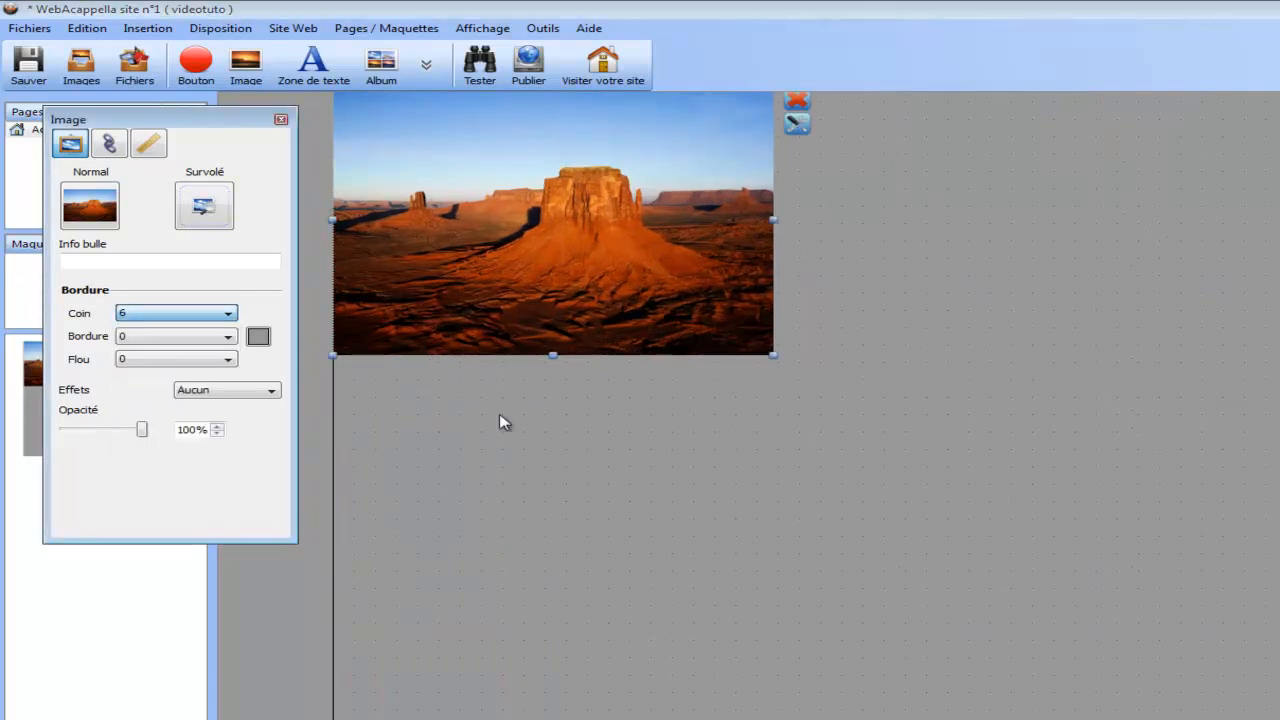
{"action": "left_click_drag", "start_coordinate": [500, 294], "coordinate": [918, 517]}
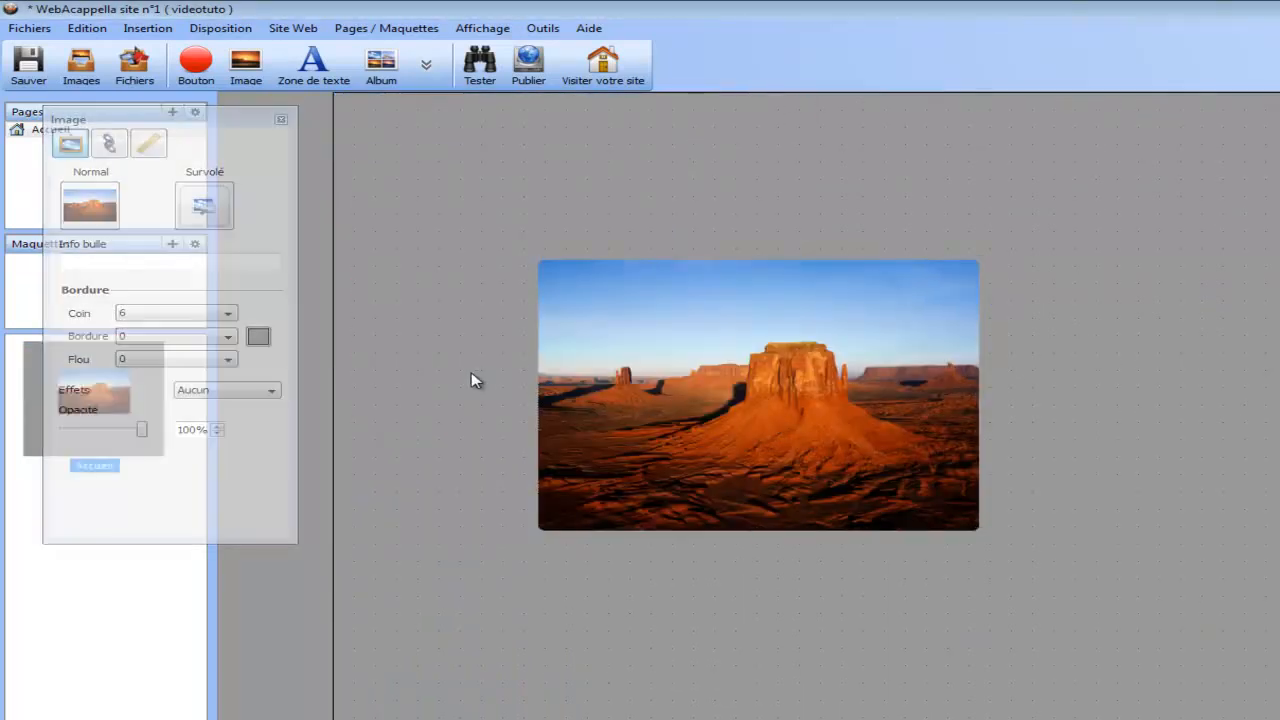
{"action": "left_click", "coordinate": [149, 315]}
{"action": "scroll", "coordinate": [155, 420], "scroll_direction": "down", "scroll_amount": 5}
{"action": "left_click", "coordinate": [155, 424]}
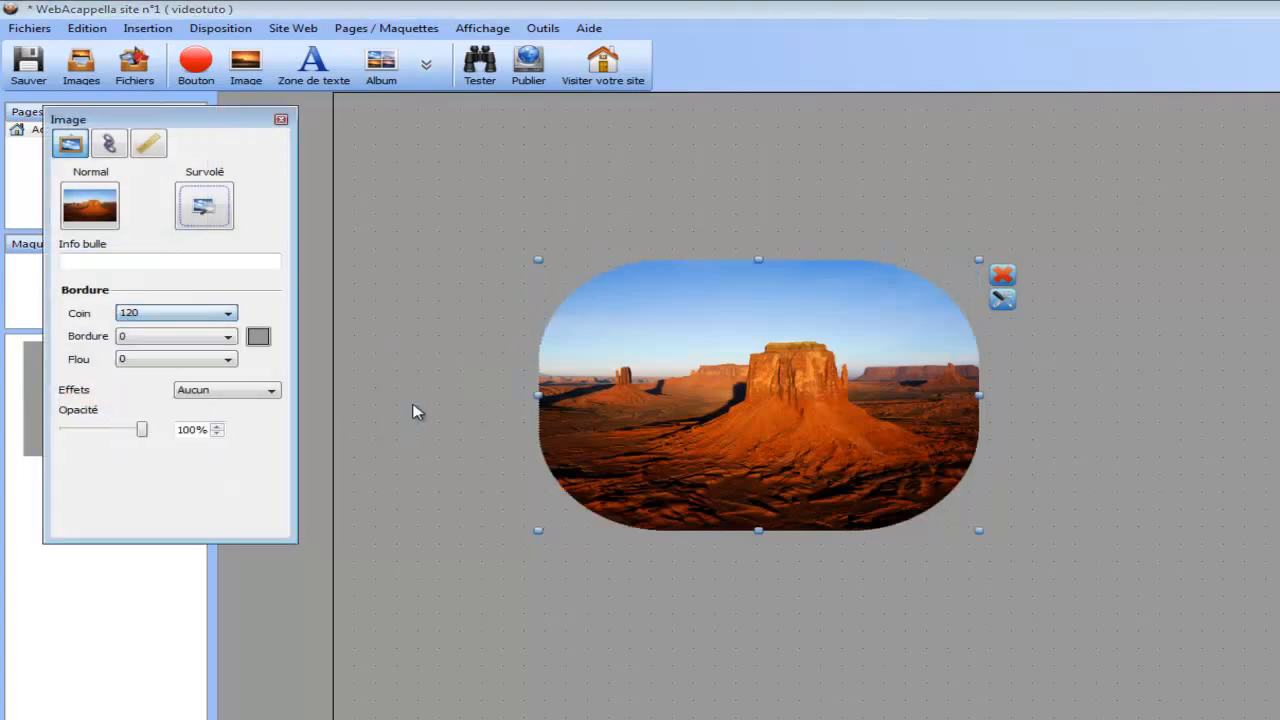
{"action": "scroll", "coordinate": [200, 337], "scroll_direction": "up", "scroll_amount": 1}
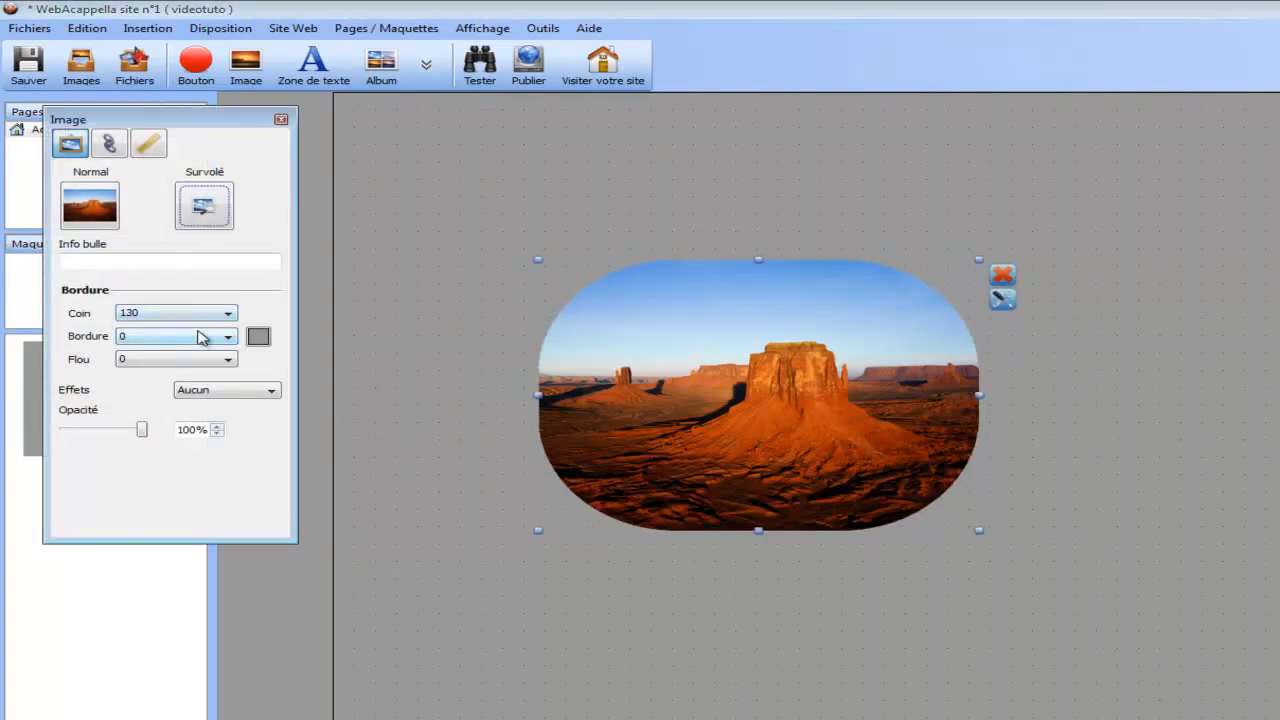
Step: Reset the desert image's corner rounding to 0 and move it back to the page's upper-left corner
{"action": "left_click", "coordinate": [162, 315]}
{"action": "scroll", "coordinate": [166, 371], "scroll_direction": "up", "scroll_amount": 5}
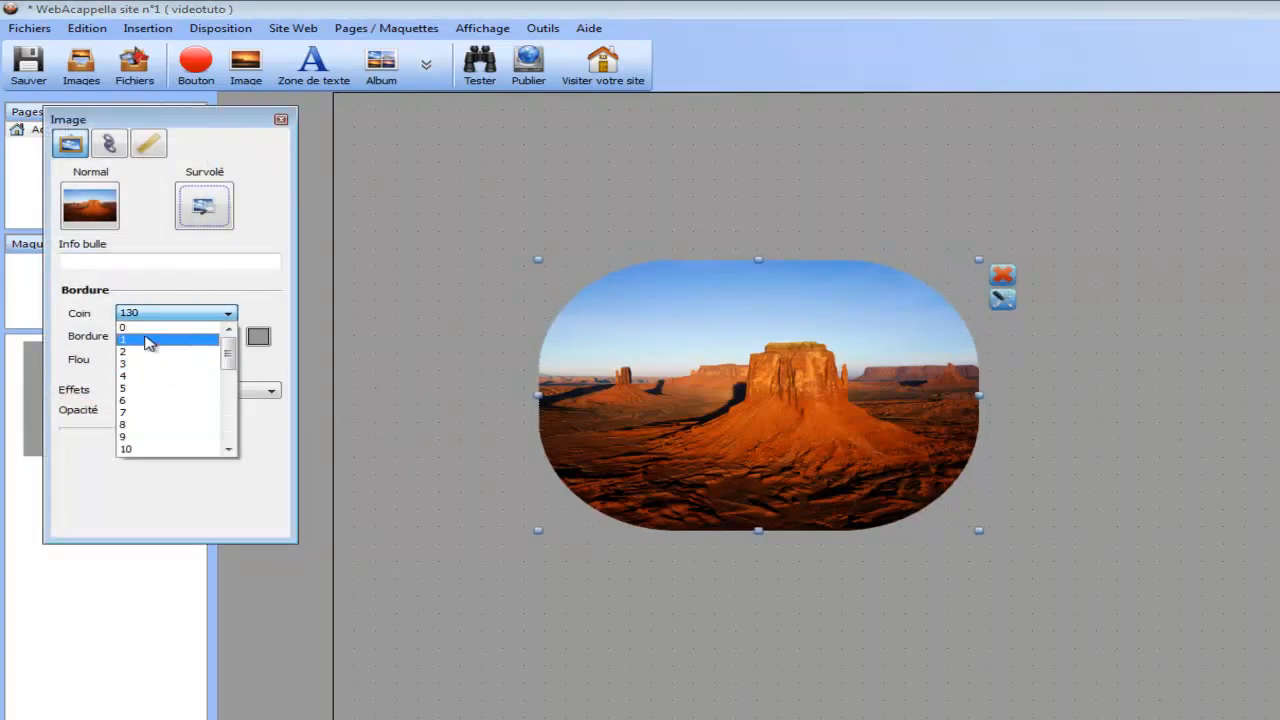
{"action": "left_click", "coordinate": [150, 334]}
{"action": "left_click_drag", "start_coordinate": [563, 298], "coordinate": [358, 131]}
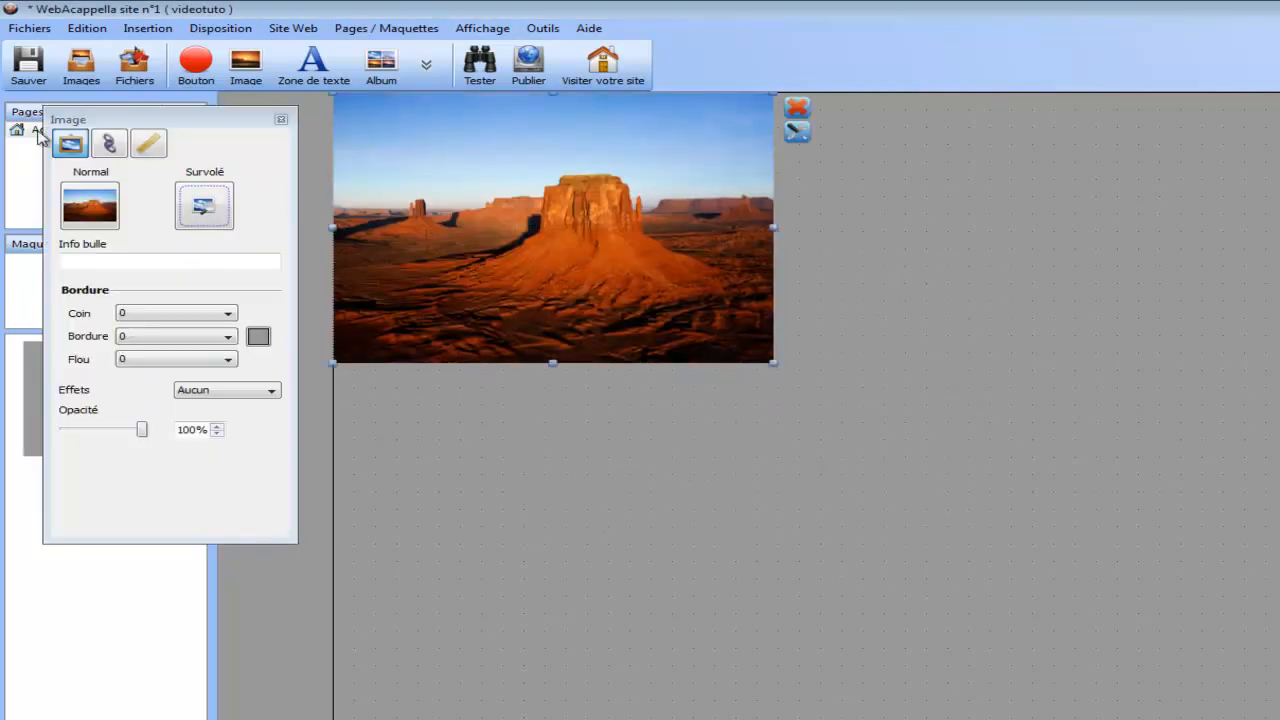
Step: Examine the desert image's available link types and its position, size and rotation settings
{"action": "left_click", "coordinate": [109, 143]}
{"action": "left_click", "coordinate": [116, 207]}
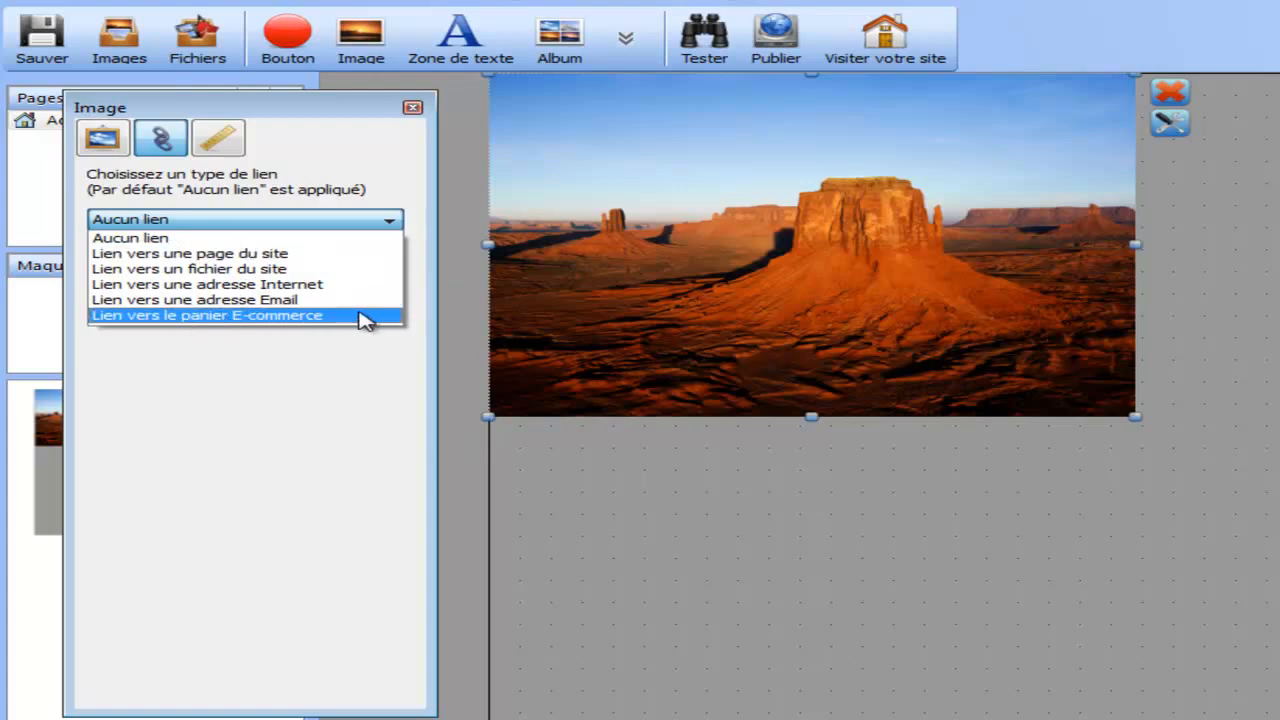
{"action": "key", "text": "Escape"}
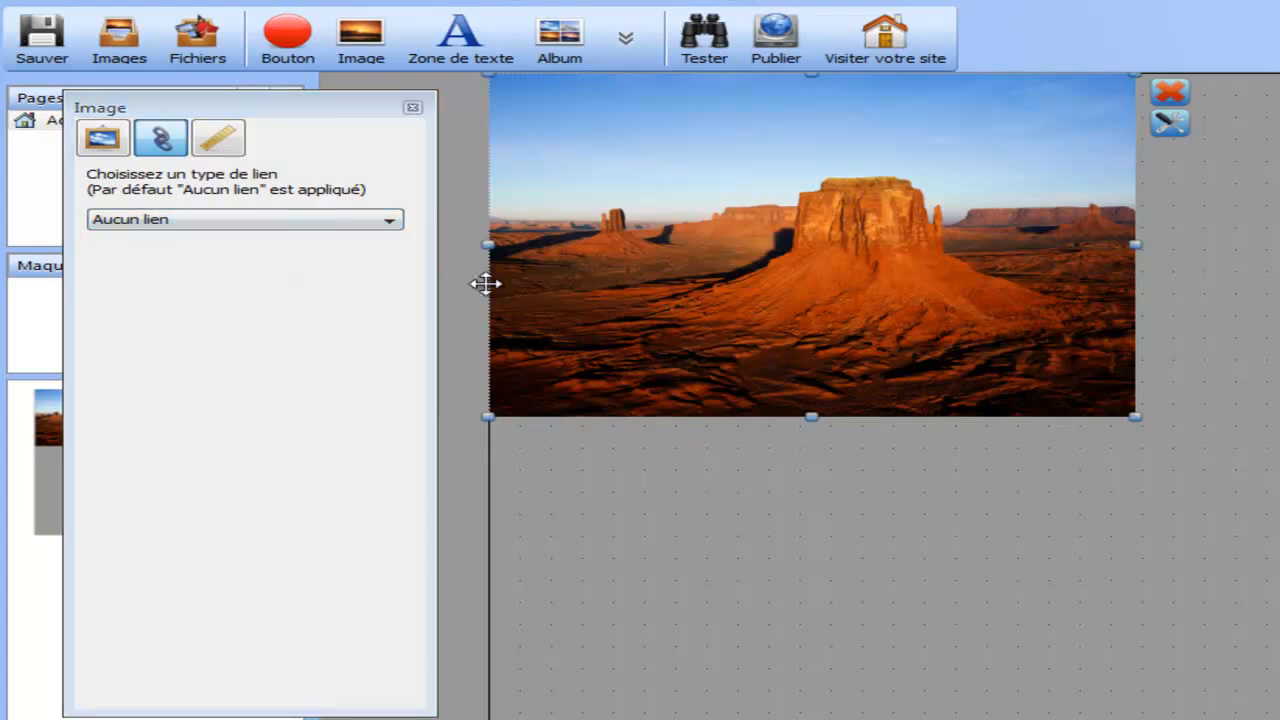
{"action": "left_click", "coordinate": [218, 138]}
{"action": "left_click_drag", "start_coordinate": [143, 107], "coordinate": [151, 100]}
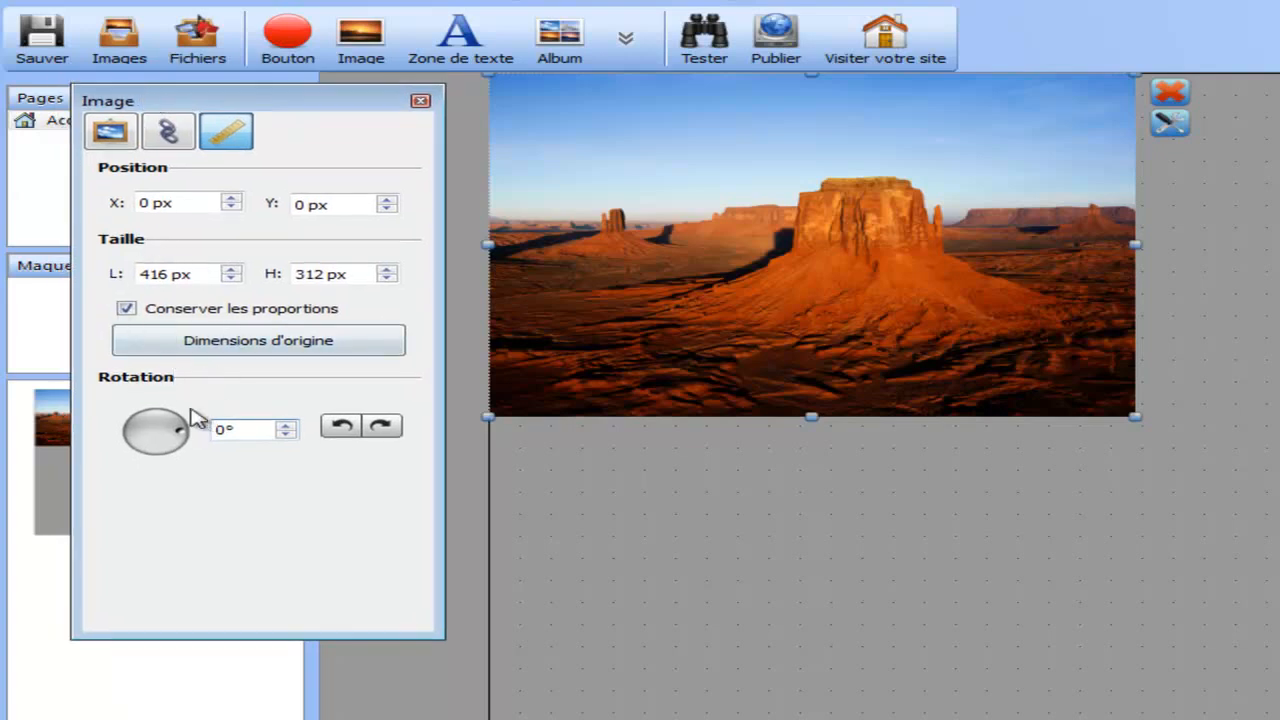
{"action": "left_click_drag", "start_coordinate": [157, 440], "coordinate": [194, 443]}
{"action": "left_click", "coordinate": [814, 551]}
{"action": "double_click", "coordinate": [777, 308]}
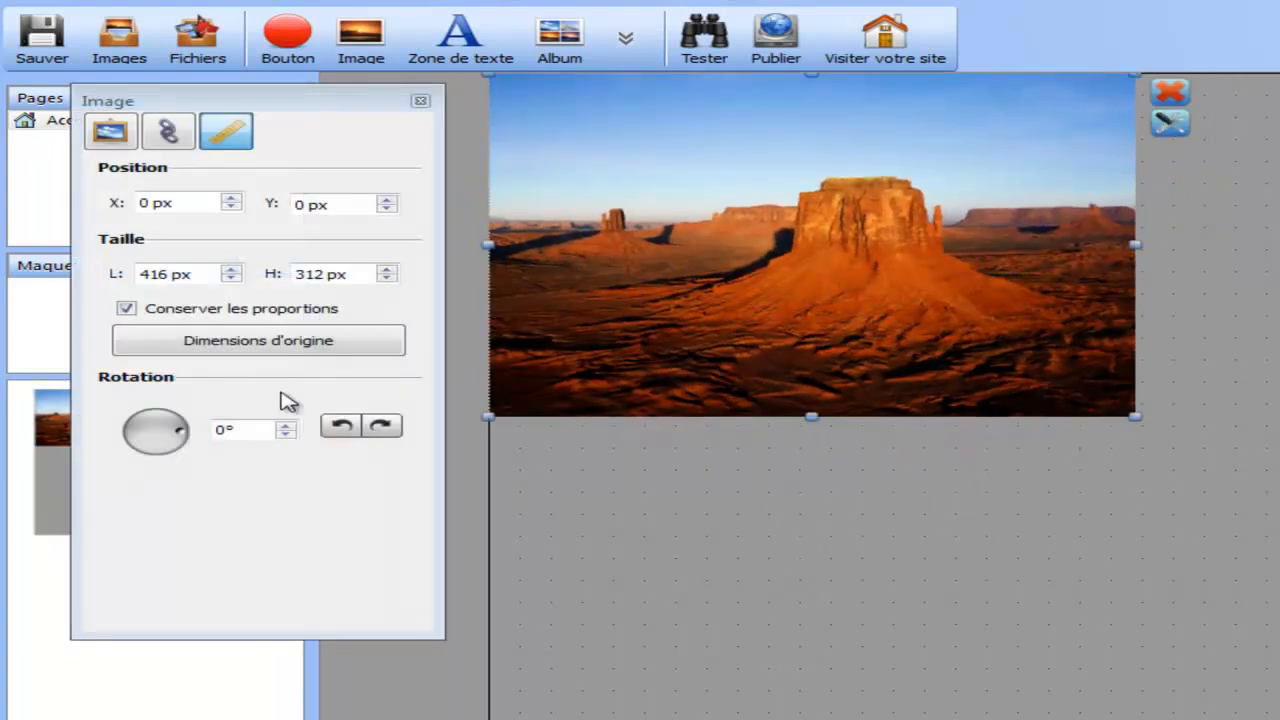
{"action": "left_click_drag", "start_coordinate": [842, 290], "coordinate": [809, 250]}
Step: Disable Conserver les proportions and stretch the desert image into a 1000 px wide banner, extending its lower edge beyond a 200 px height
{"action": "left_click", "coordinate": [243, 316]}
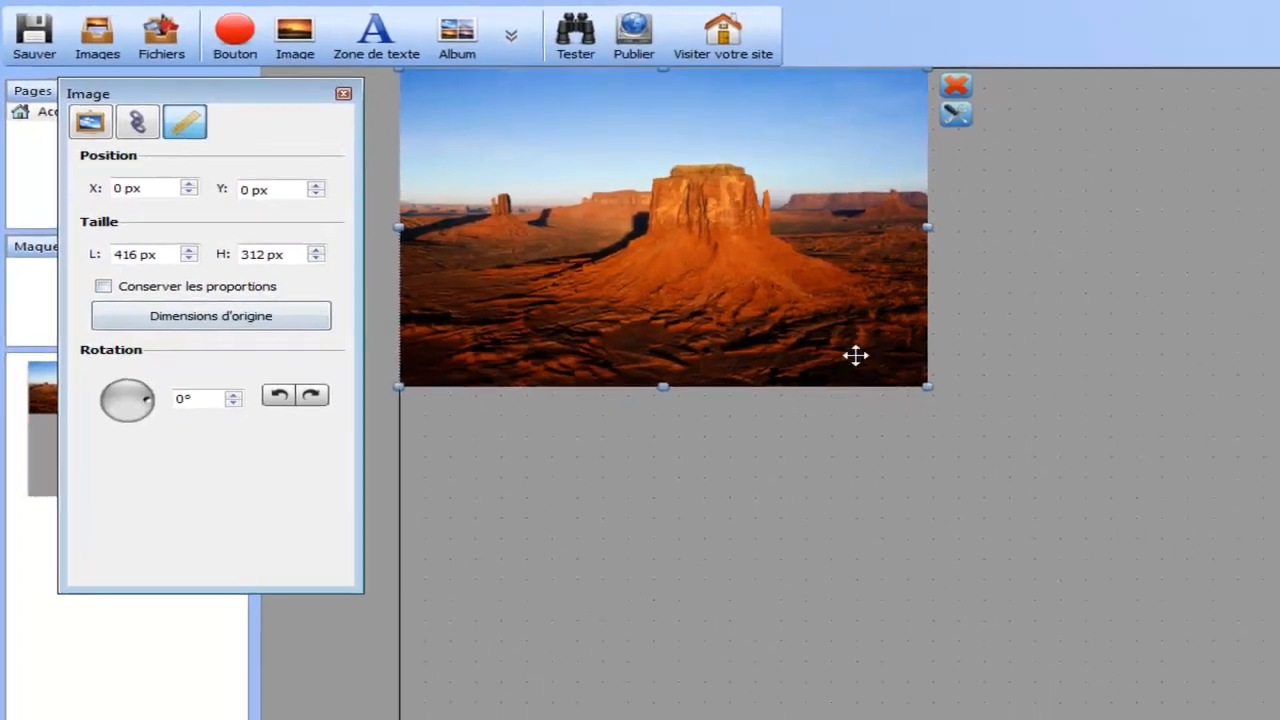
{"action": "left_click_drag", "start_coordinate": [658, 330], "coordinate": [1248, 250]}
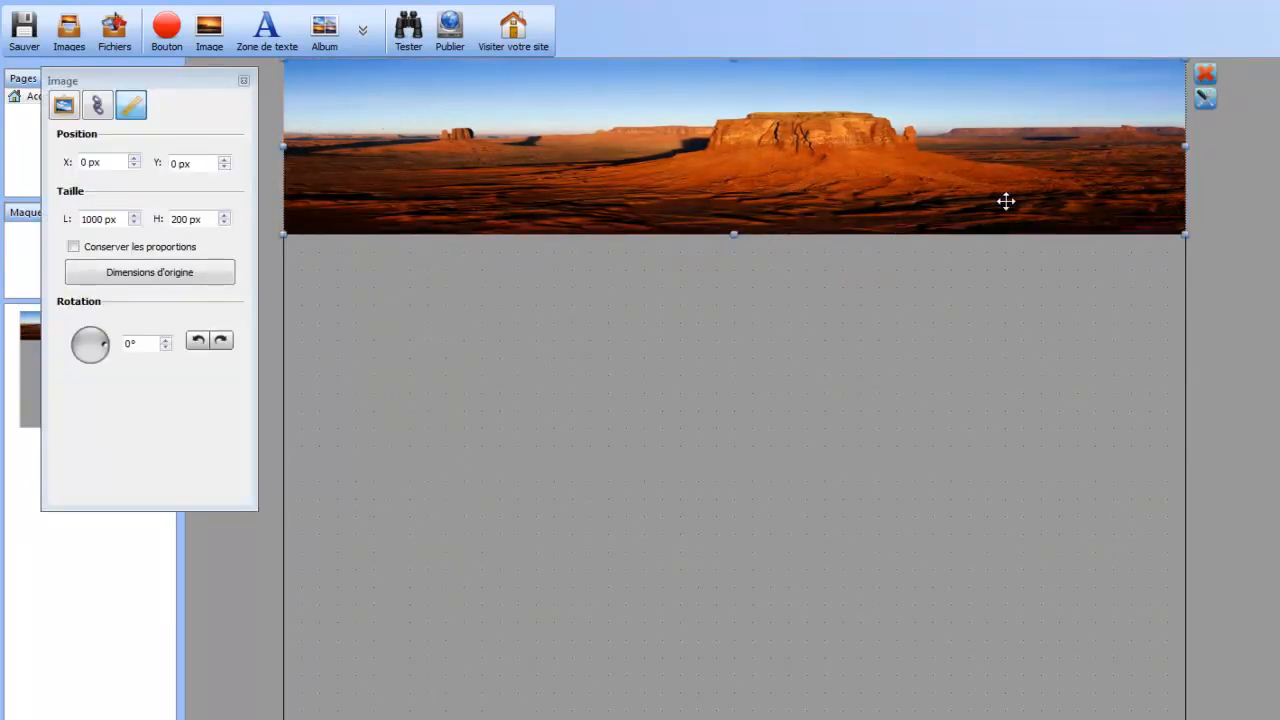
{"action": "left_click", "coordinate": [673, 350]}
{"action": "left_click", "coordinate": [668, 177]}
{"action": "left_click", "coordinate": [737, 300]}
{"action": "left_click", "coordinate": [549, 157]}
{"action": "left_click_drag", "start_coordinate": [735, 236], "coordinate": [734, 304]}
{"action": "left_click", "coordinate": [690, 343]}
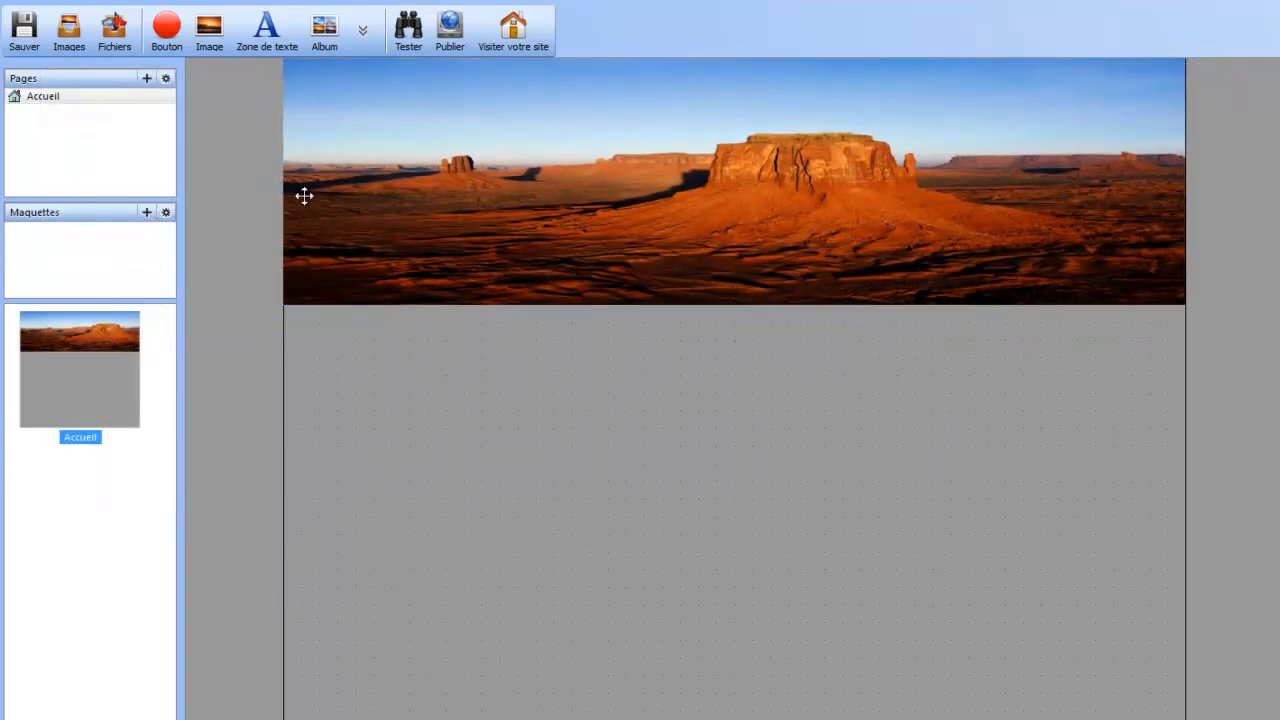
Step: Insert a button and place it against the page's left edge just below the banner, at X 0 px and about Y 305 px
{"action": "left_click", "coordinate": [176, 36]}
{"action": "left_click_drag", "start_coordinate": [396, 124], "coordinate": [327, 348]}
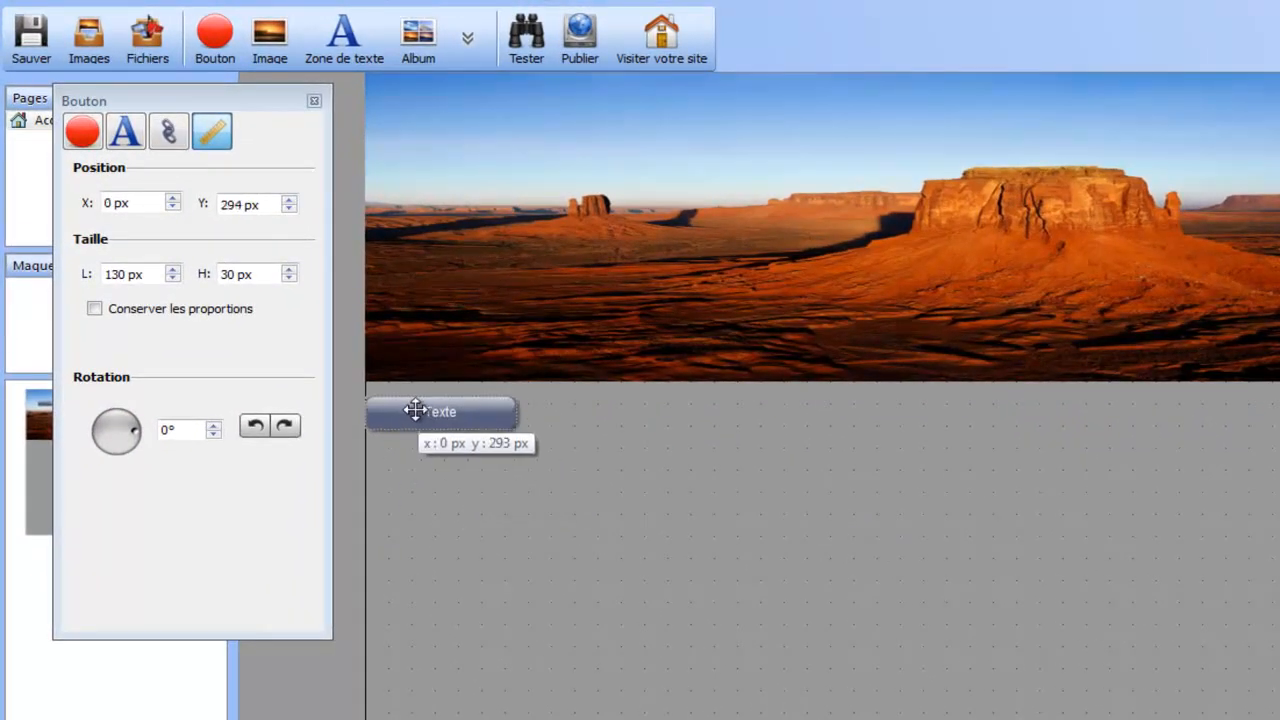
{"action": "left_click_drag", "start_coordinate": [416, 442], "coordinate": [405, 418]}
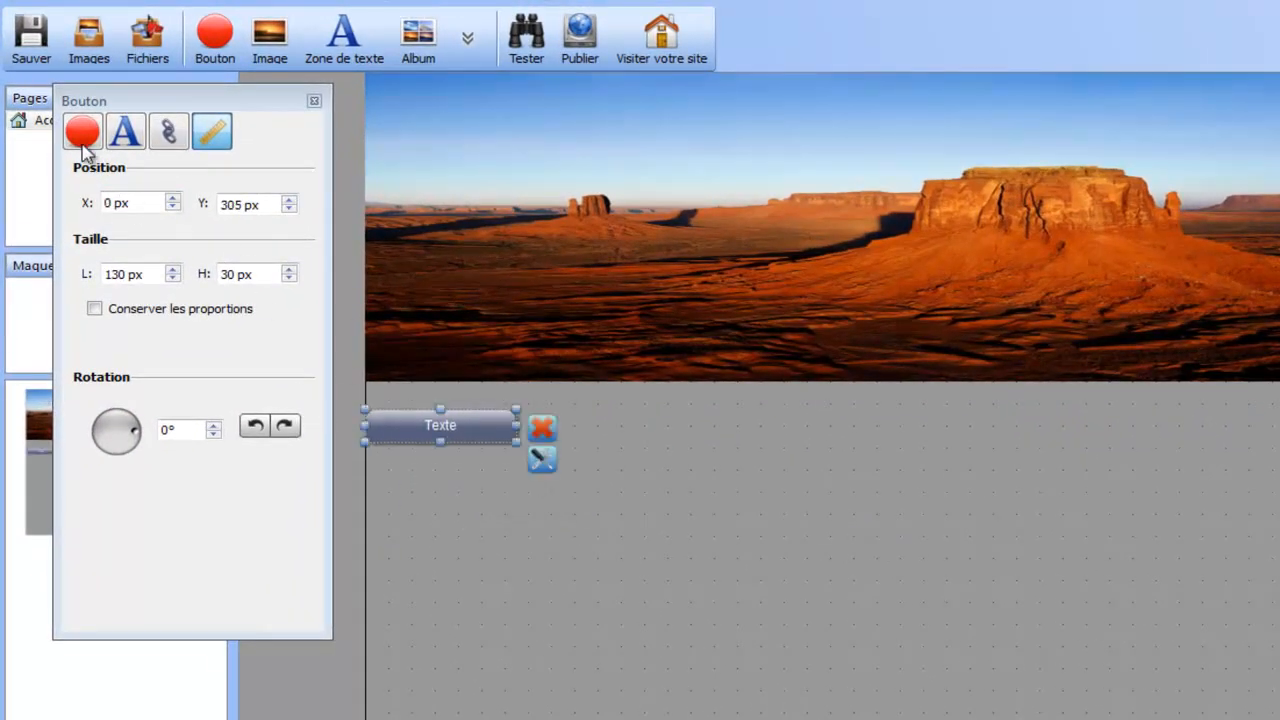
Step: Change the button's shape to Cercle and nudge the button slightly closer to the banner
{"action": "left_click", "coordinate": [83, 140]}
{"action": "left_click", "coordinate": [158, 203]}
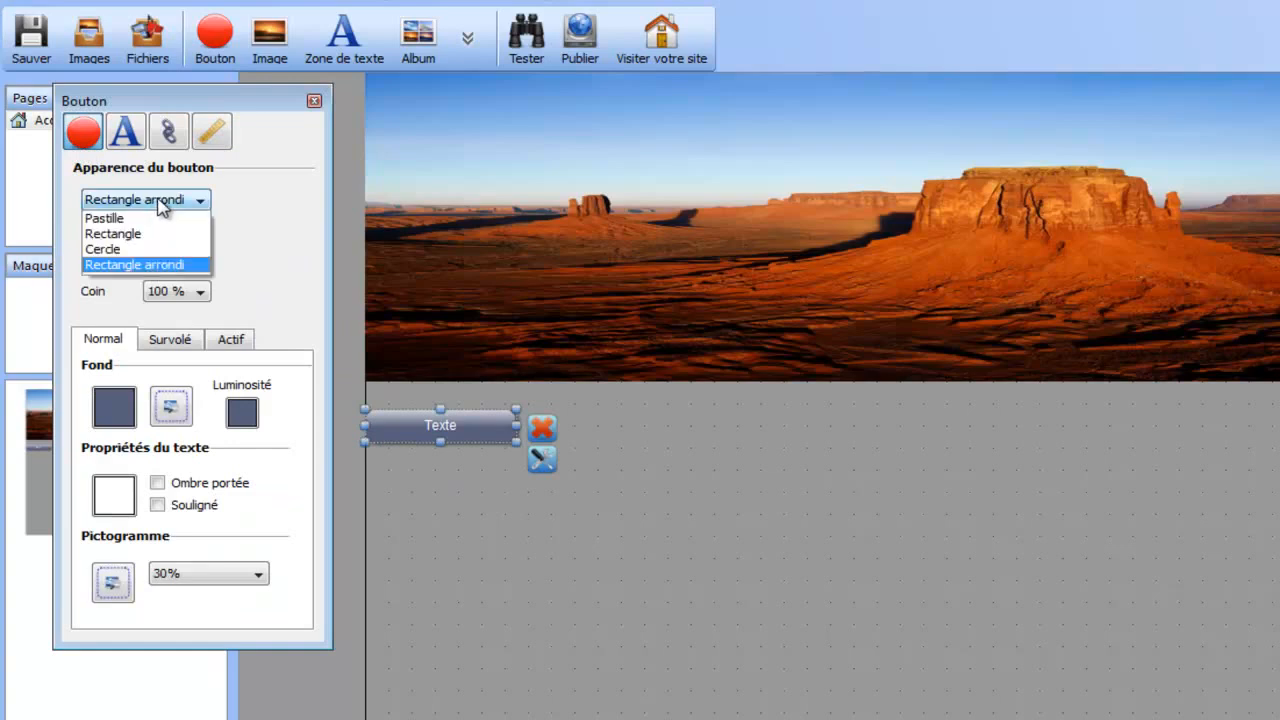
{"action": "left_click", "coordinate": [133, 248]}
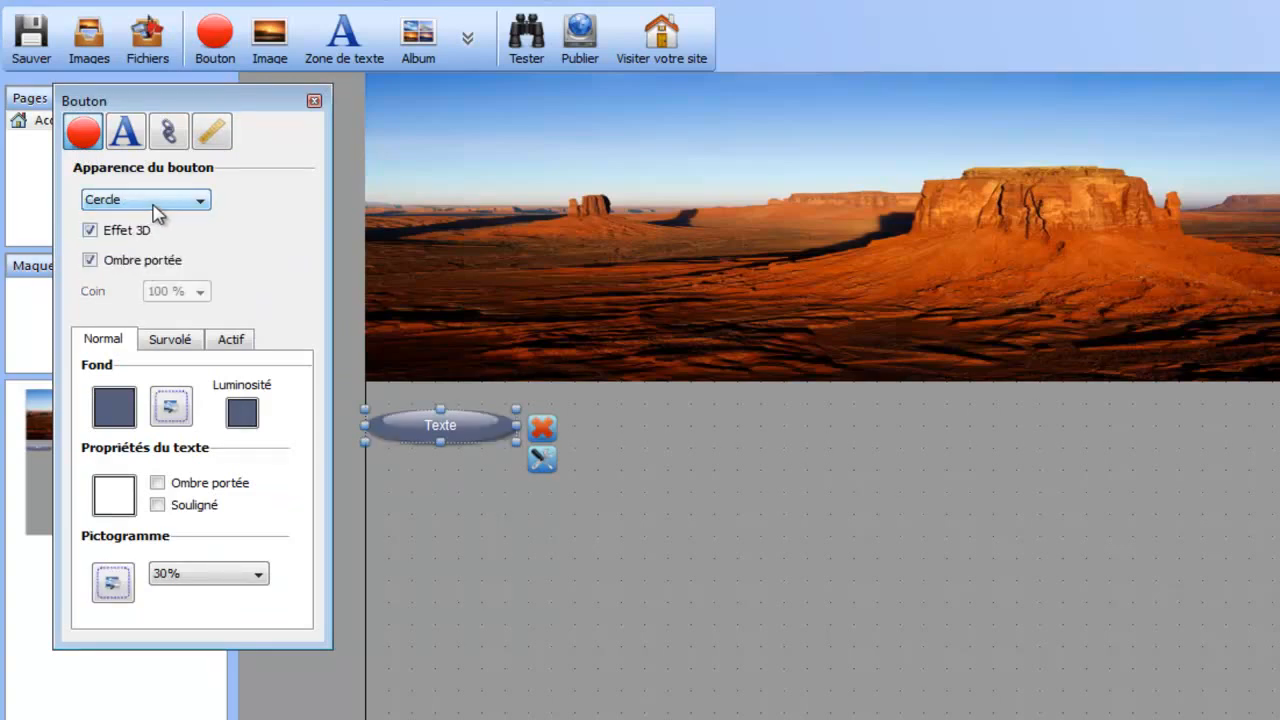
{"action": "left_click_drag", "start_coordinate": [473, 429], "coordinate": [470, 420]}
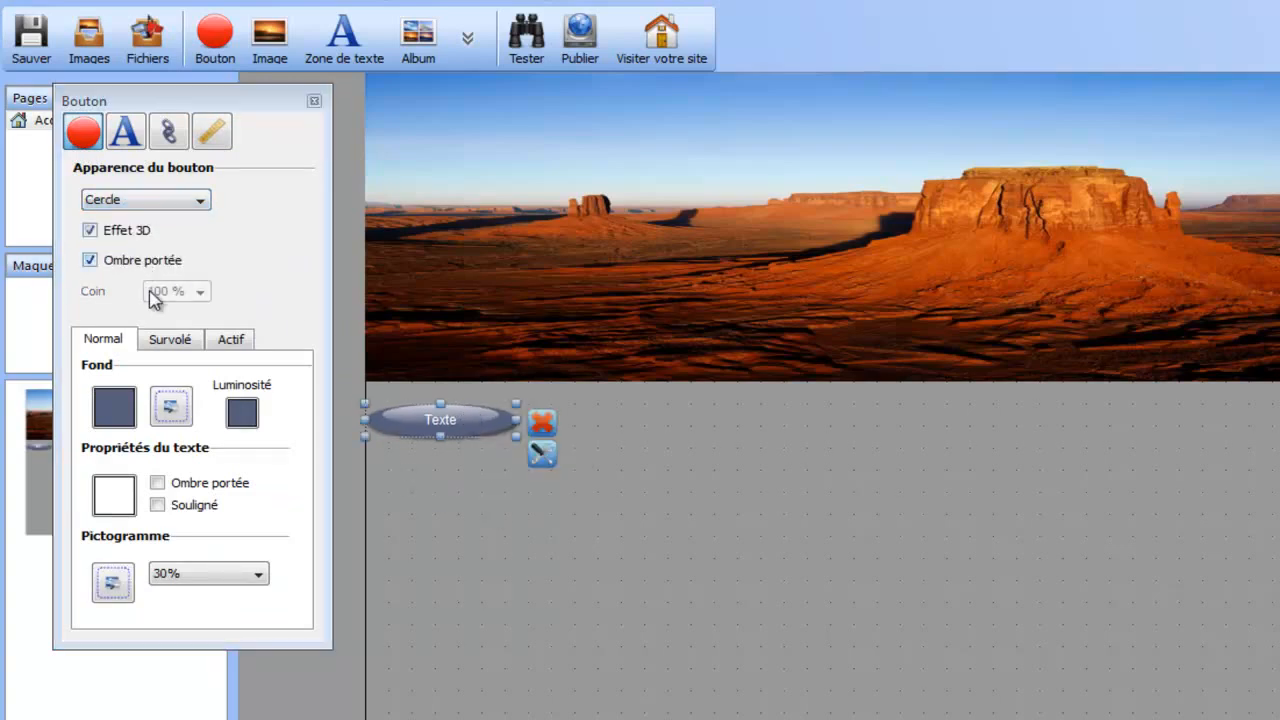
Step: Try the button without Effet 3D and without Ombre portée, restoring each option
{"action": "left_click", "coordinate": [137, 232]}
{"action": "left_click", "coordinate": [134, 234]}
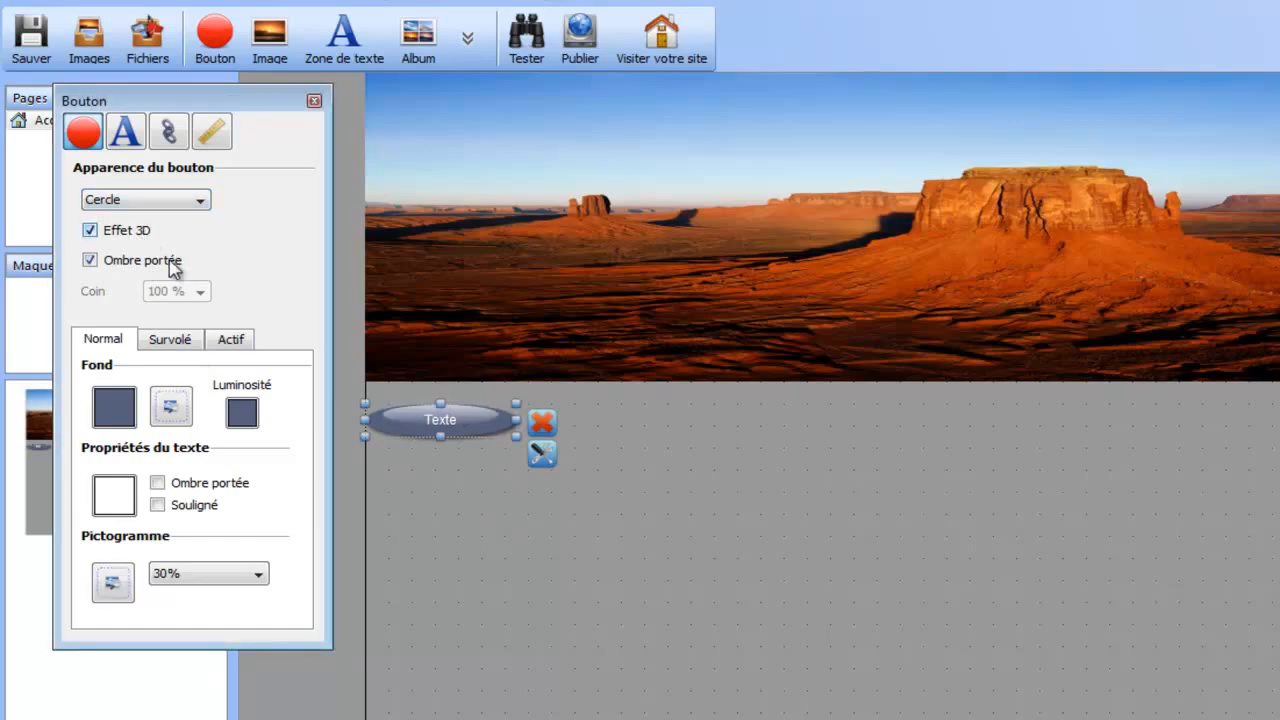
{"action": "left_click", "coordinate": [134, 262]}
{"action": "left_click", "coordinate": [141, 262]}
Step: Set the button's normal background colour to blue and its Luminosité colour to yellow
{"action": "left_click", "coordinate": [127, 405]}
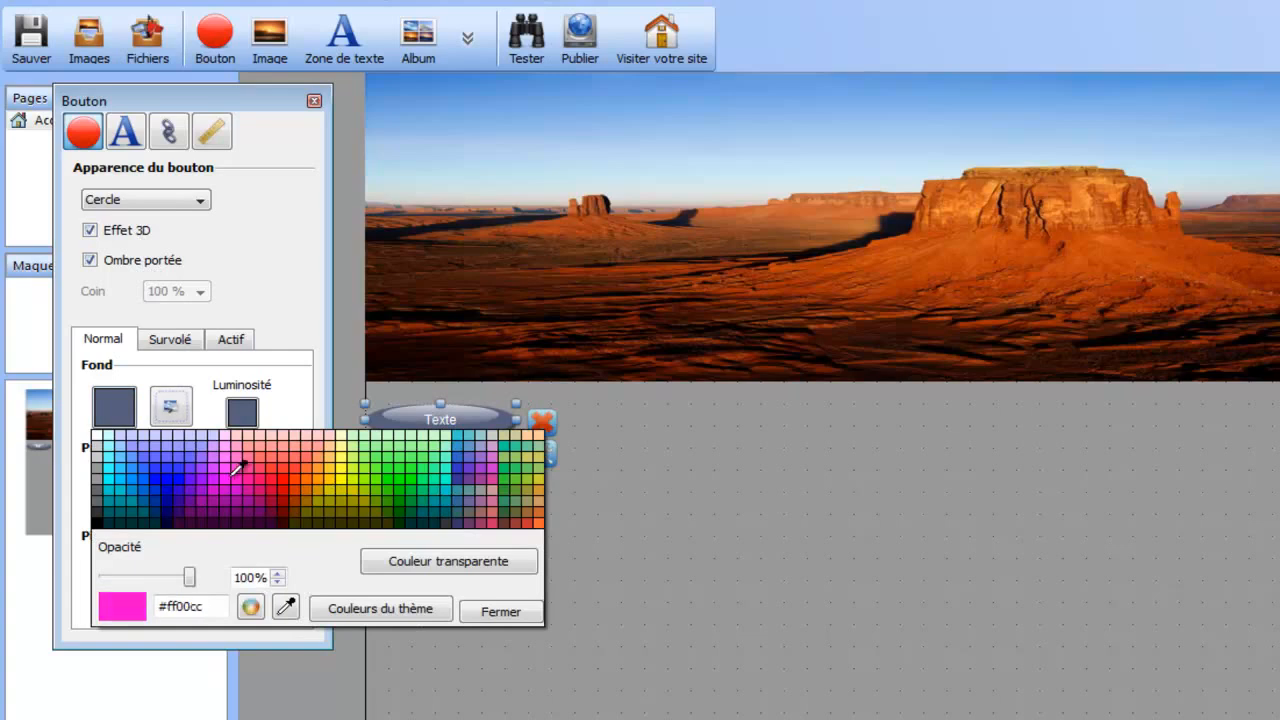
{"action": "left_click", "coordinate": [175, 470]}
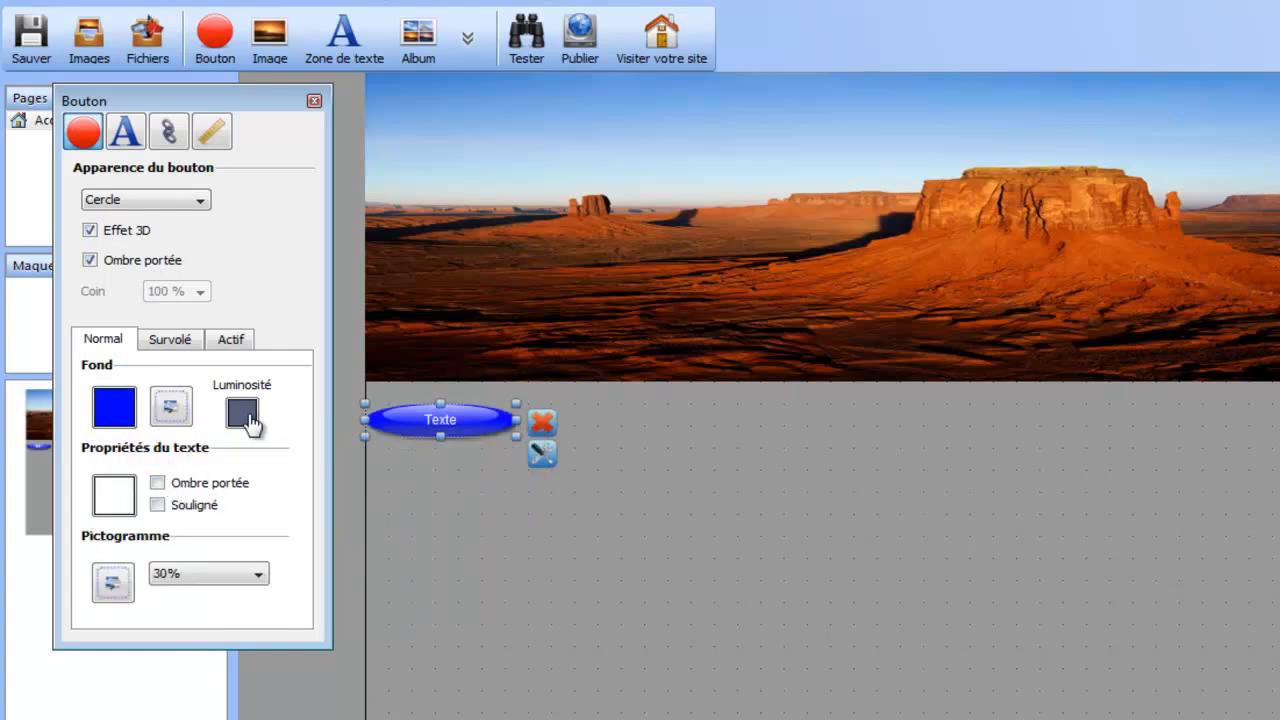
{"action": "left_click", "coordinate": [243, 413]}
{"action": "left_click", "coordinate": [482, 482]}
{"action": "left_click", "coordinate": [462, 468]}
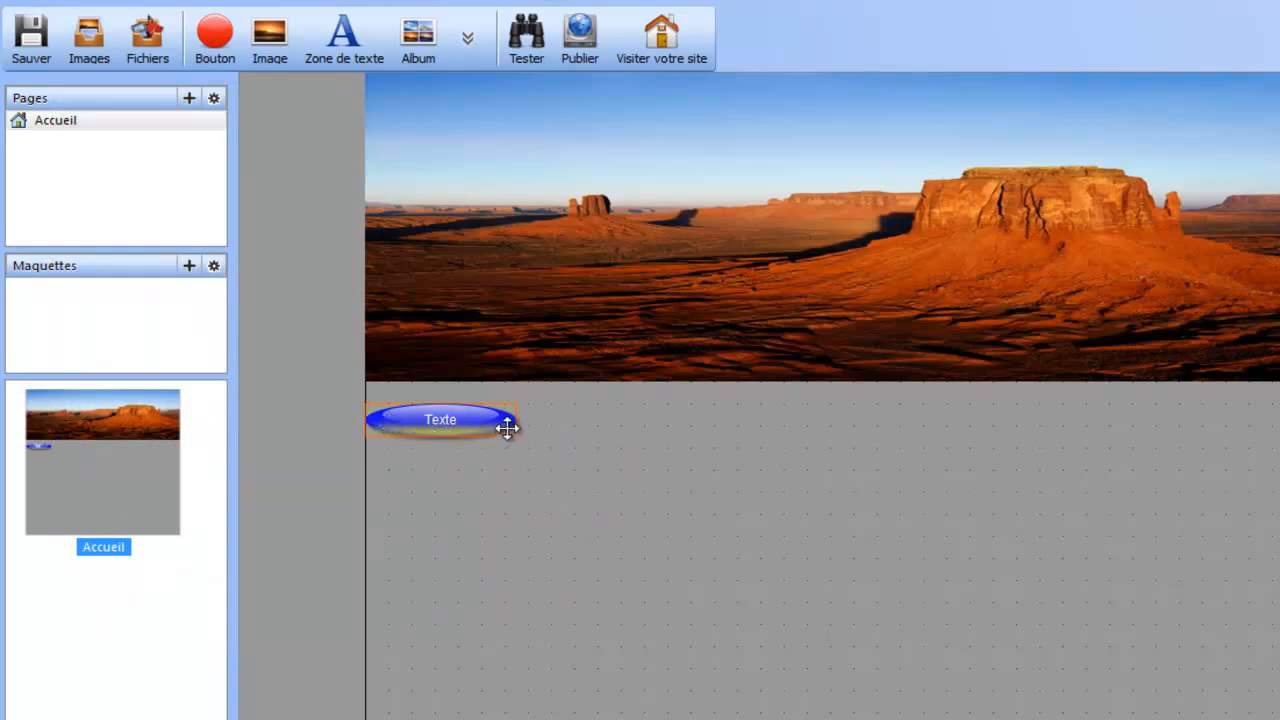
Step: Try green as the button's text colour
{"action": "left_click", "coordinate": [423, 431]}
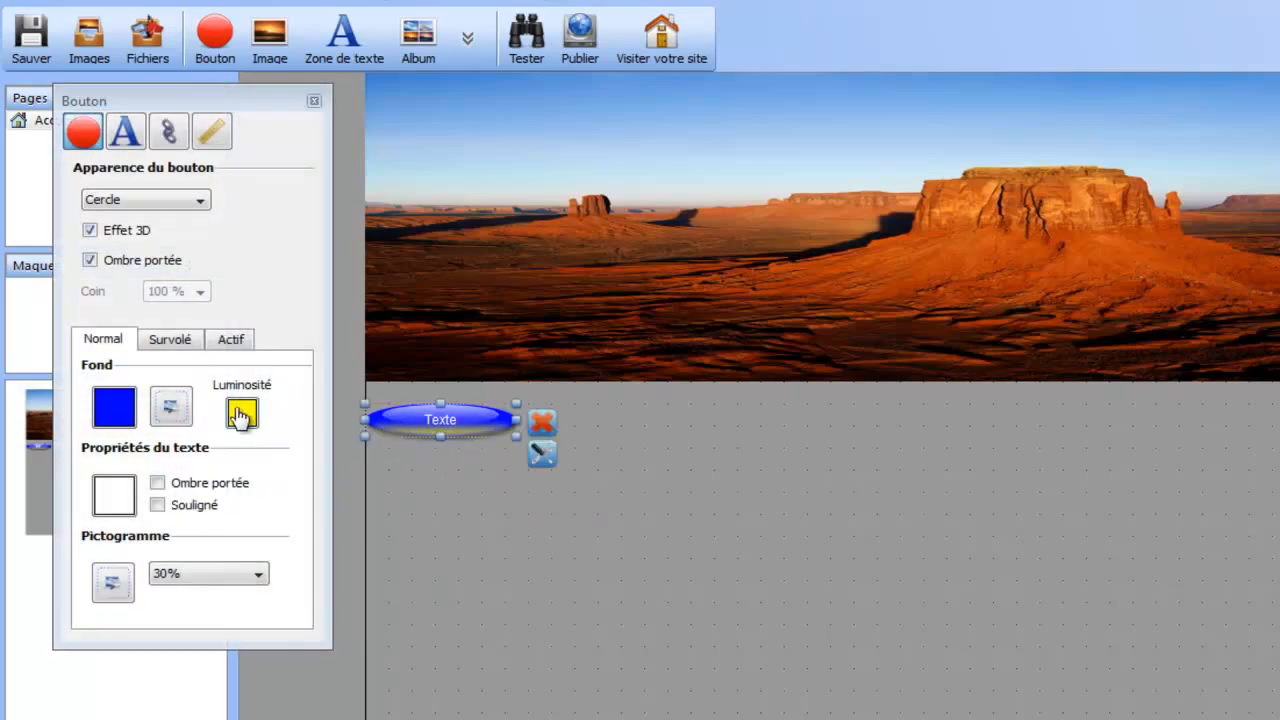
{"action": "left_click", "coordinate": [92, 497]}
{"action": "left_click", "coordinate": [409, 556]}
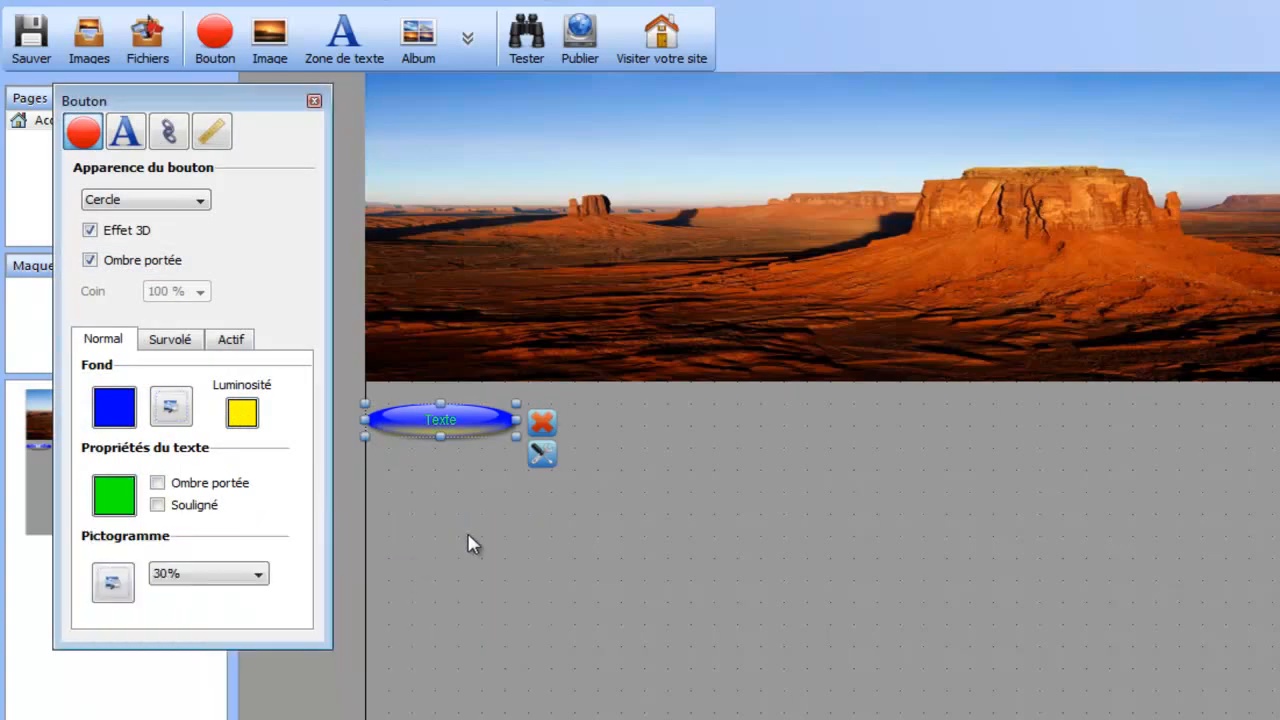
Step: Restore the button's text colour to white (#ffffff)
{"action": "left_click", "coordinate": [123, 512]}
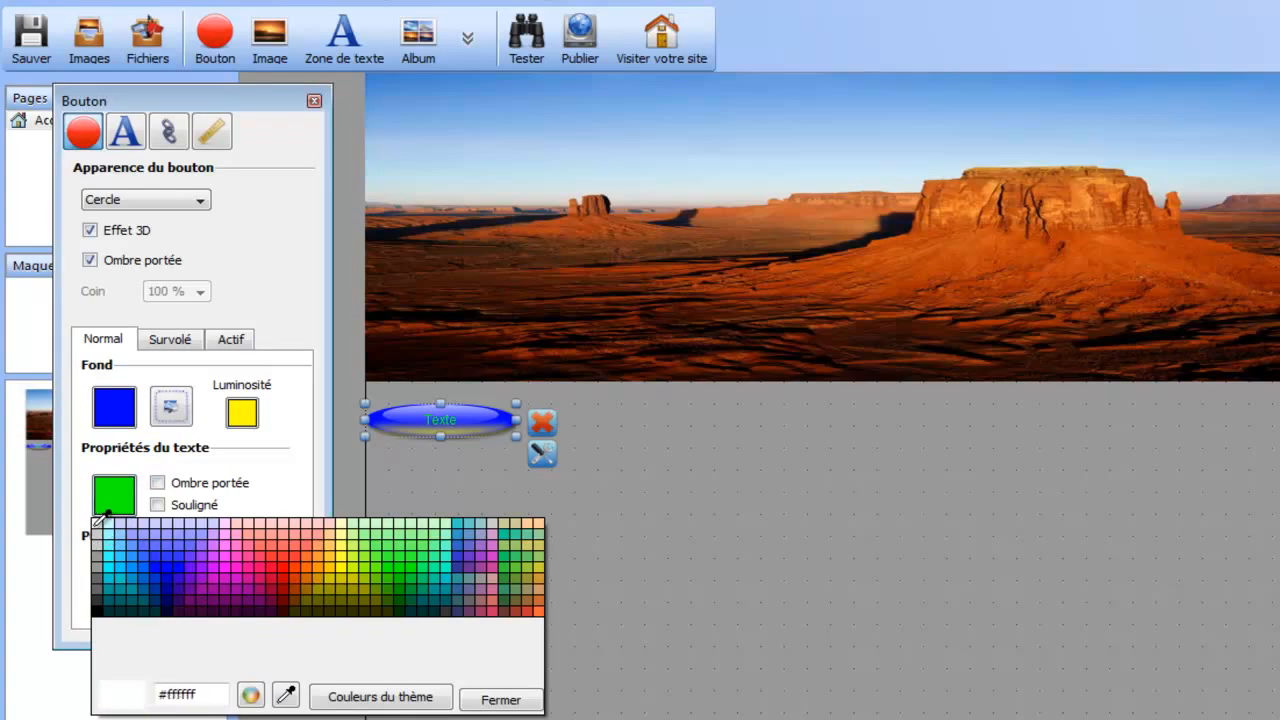
{"action": "left_click", "coordinate": [102, 520]}
{"action": "left_click", "coordinate": [359, 538]}
{"action": "left_click", "coordinate": [450, 425]}
{"action": "left_click", "coordinate": [110, 514]}
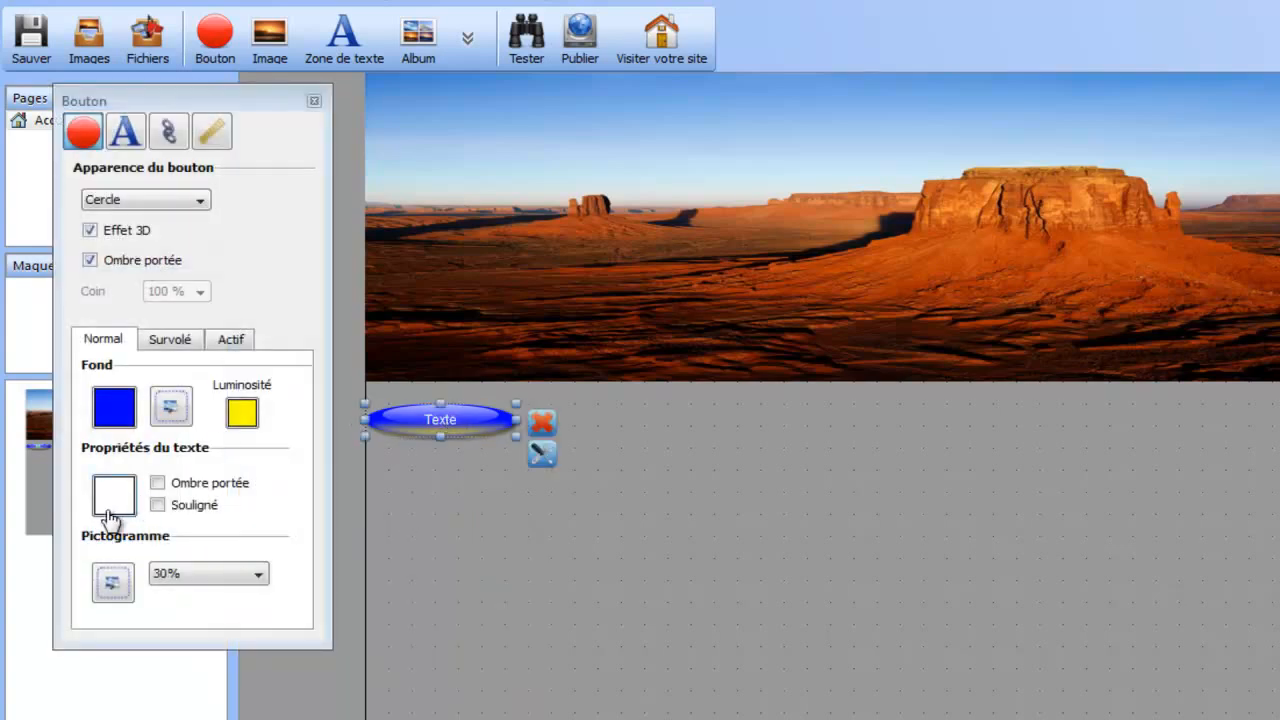
Step: Examine the image library offered for the button's Pictogramme and the settings of its Survolé and Actif states
{"action": "left_click", "coordinate": [128, 591]}
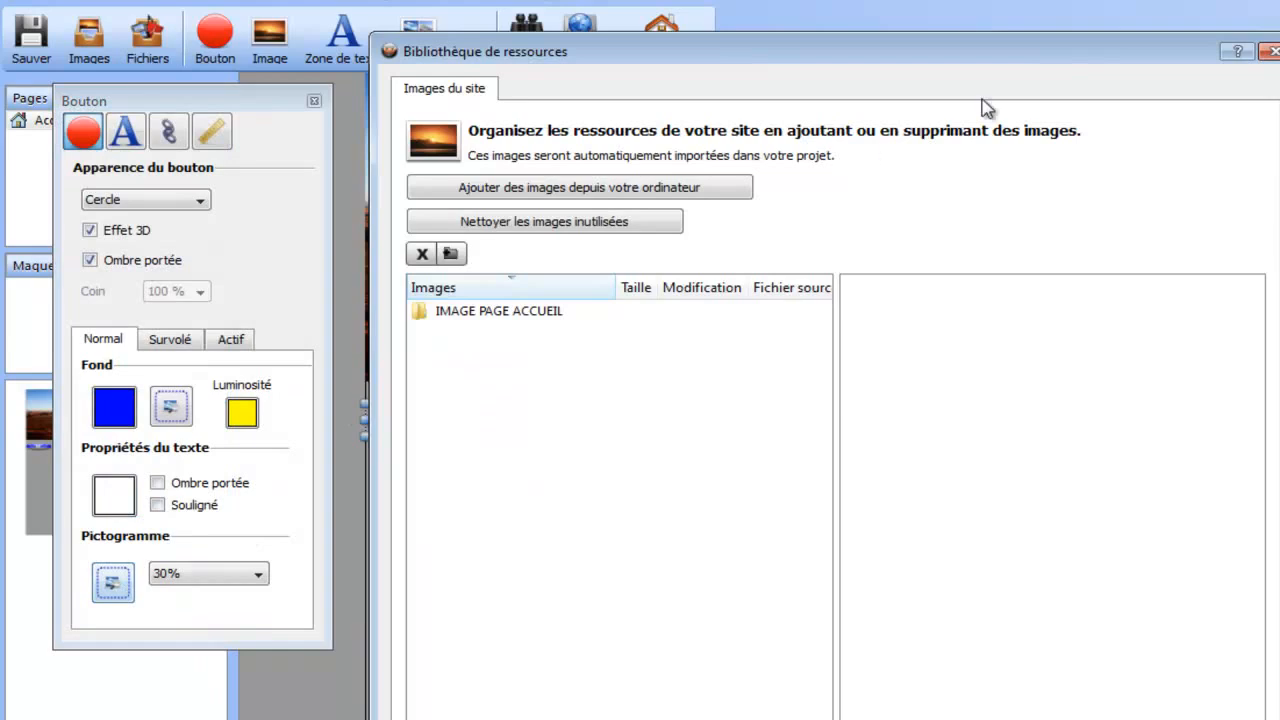
{"action": "left_click", "coordinate": [1272, 51]}
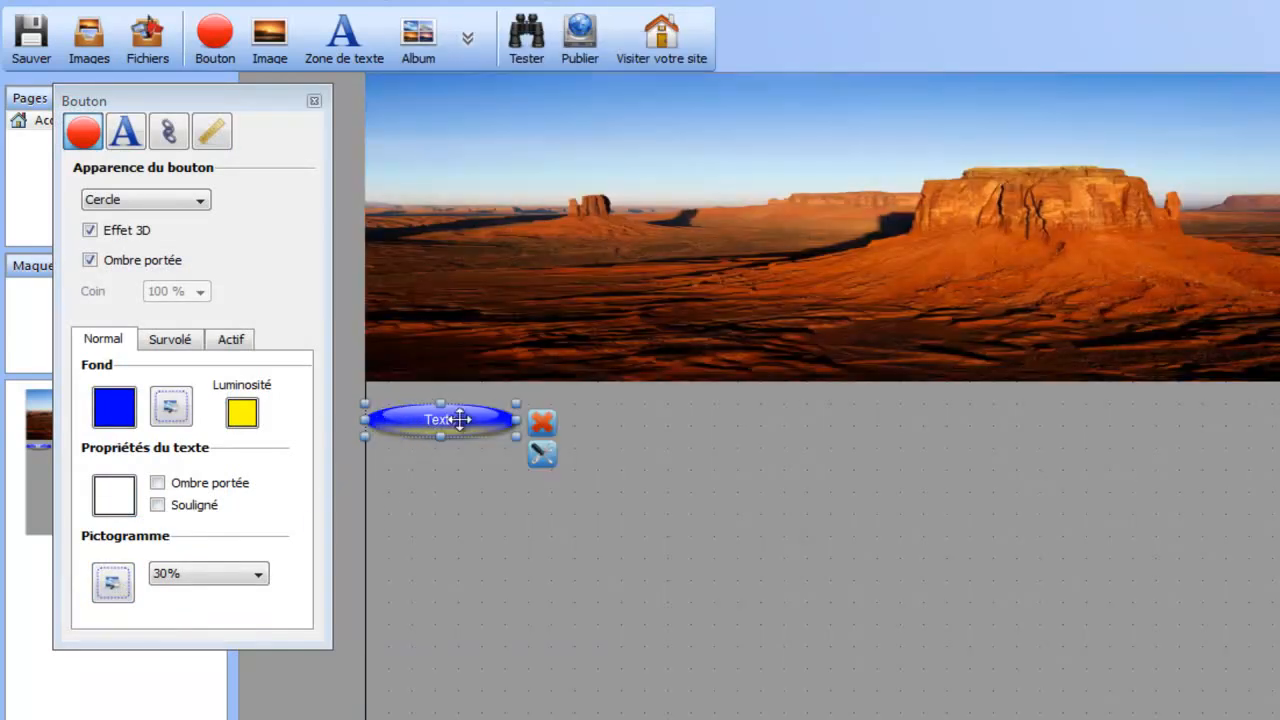
{"action": "left_click", "coordinate": [186, 342]}
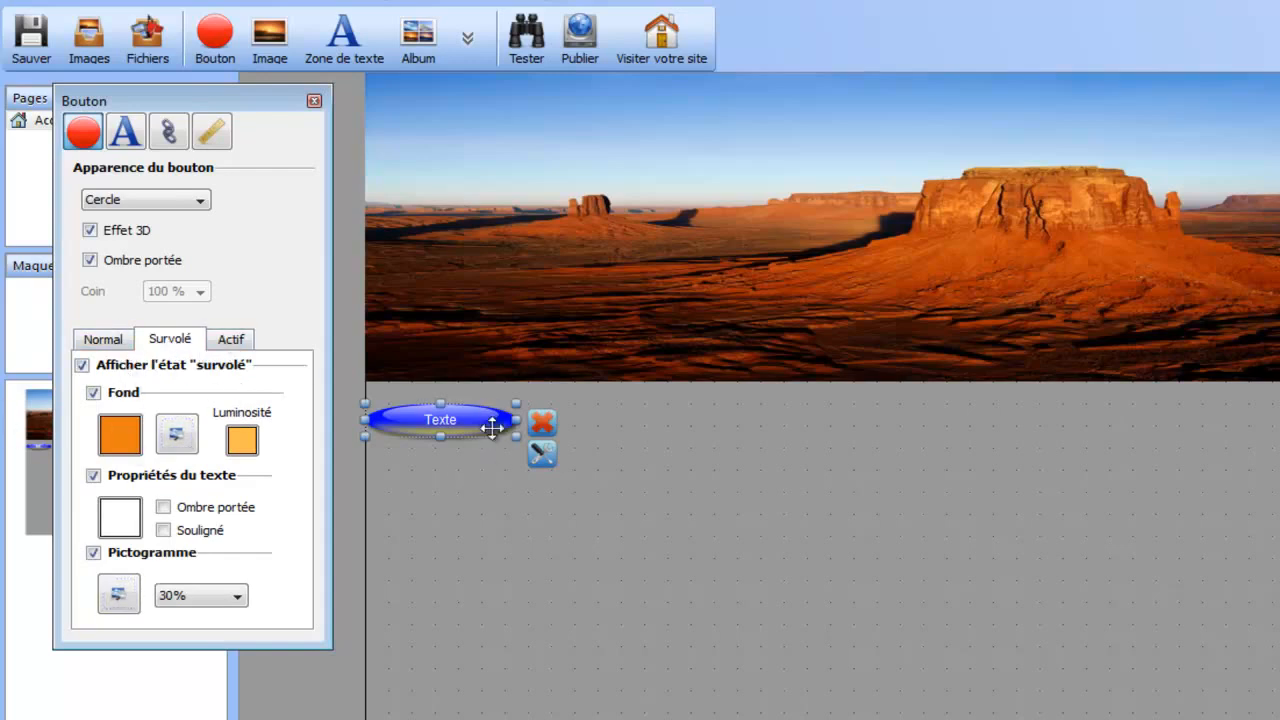
{"action": "left_click", "coordinate": [222, 343]}
{"action": "left_click", "coordinate": [166, 338]}
{"action": "left_click", "coordinate": [229, 344]}
{"action": "left_click", "coordinate": [170, 340]}
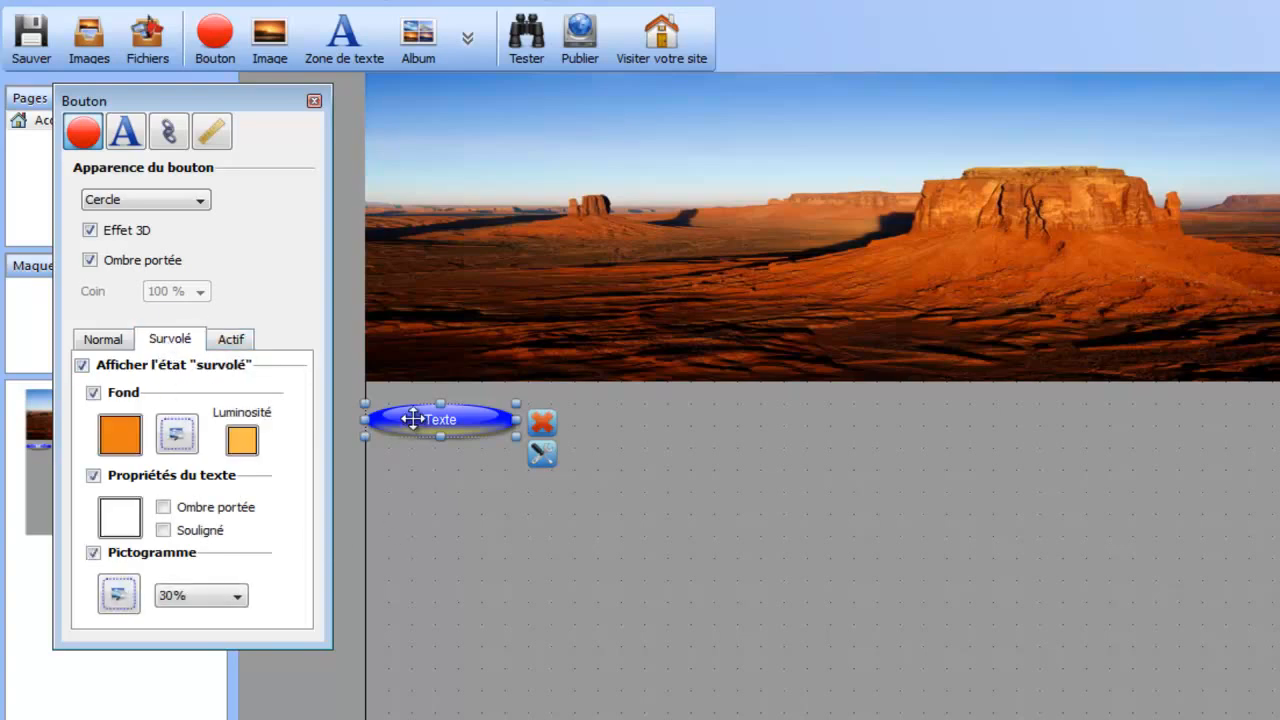
{"action": "left_click", "coordinate": [216, 339]}
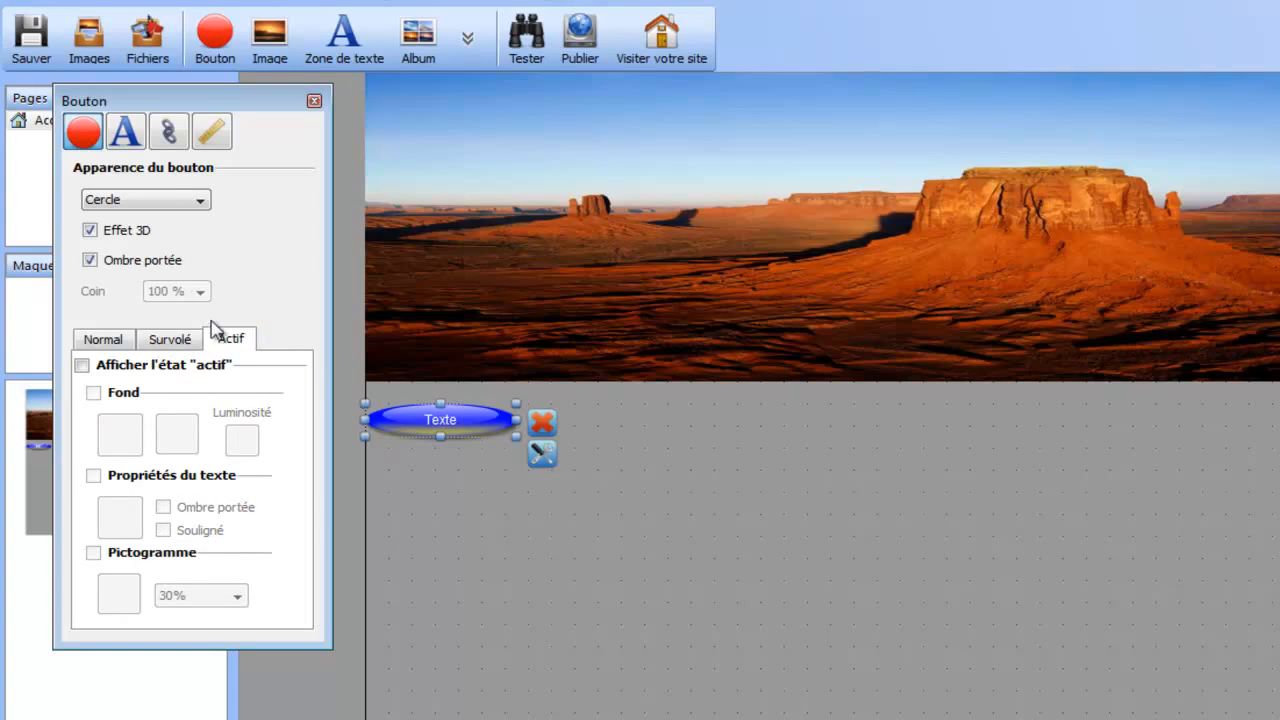
Step: Name the button Accueil and make its text bold and italic at size 17
{"action": "left_click", "coordinate": [121, 137]}
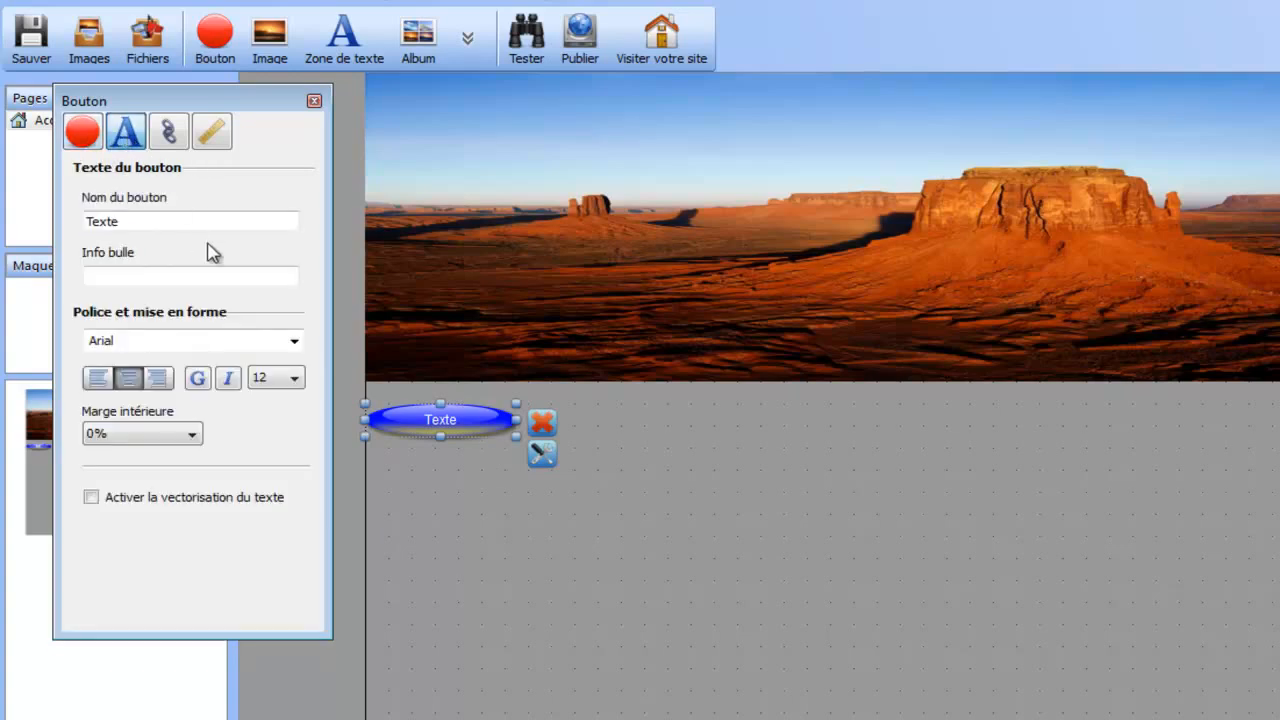
{"action": "left_click_drag", "start_coordinate": [128, 224], "coordinate": [5, 234]}
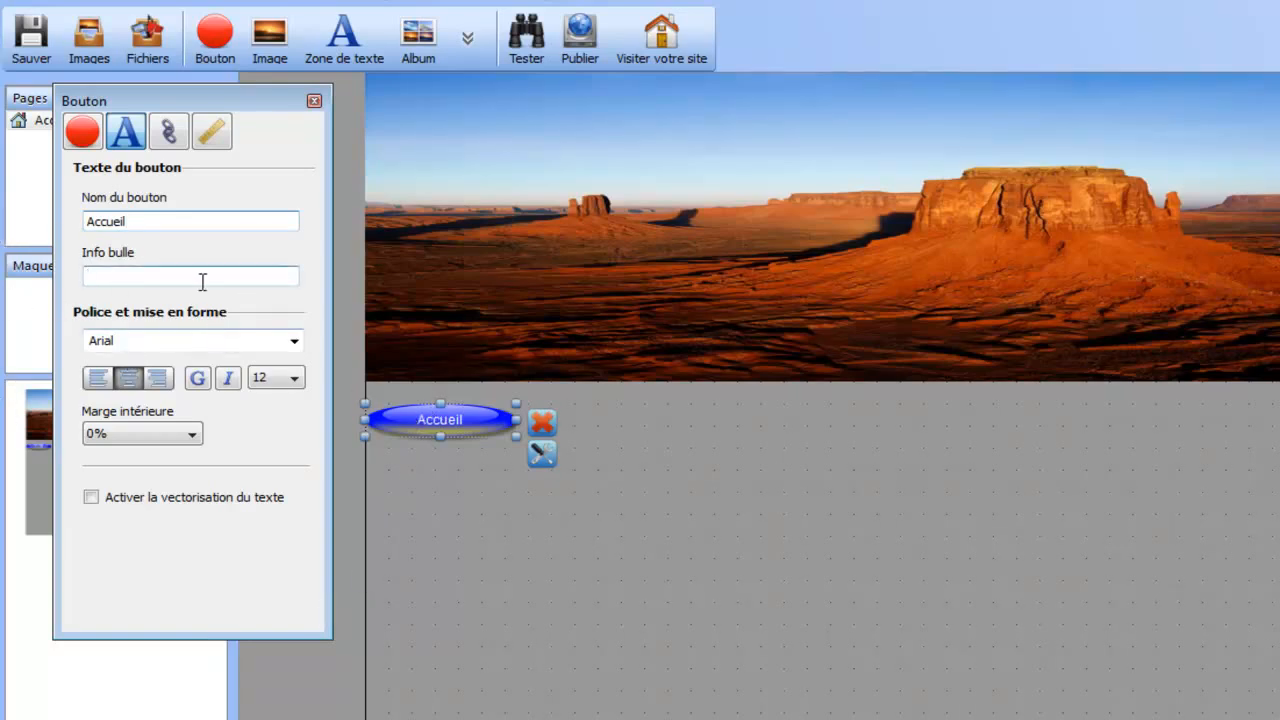
{"action": "left_click", "coordinate": [198, 379]}
{"action": "left_click", "coordinate": [228, 379]}
{"action": "left_click", "coordinate": [276, 378]}
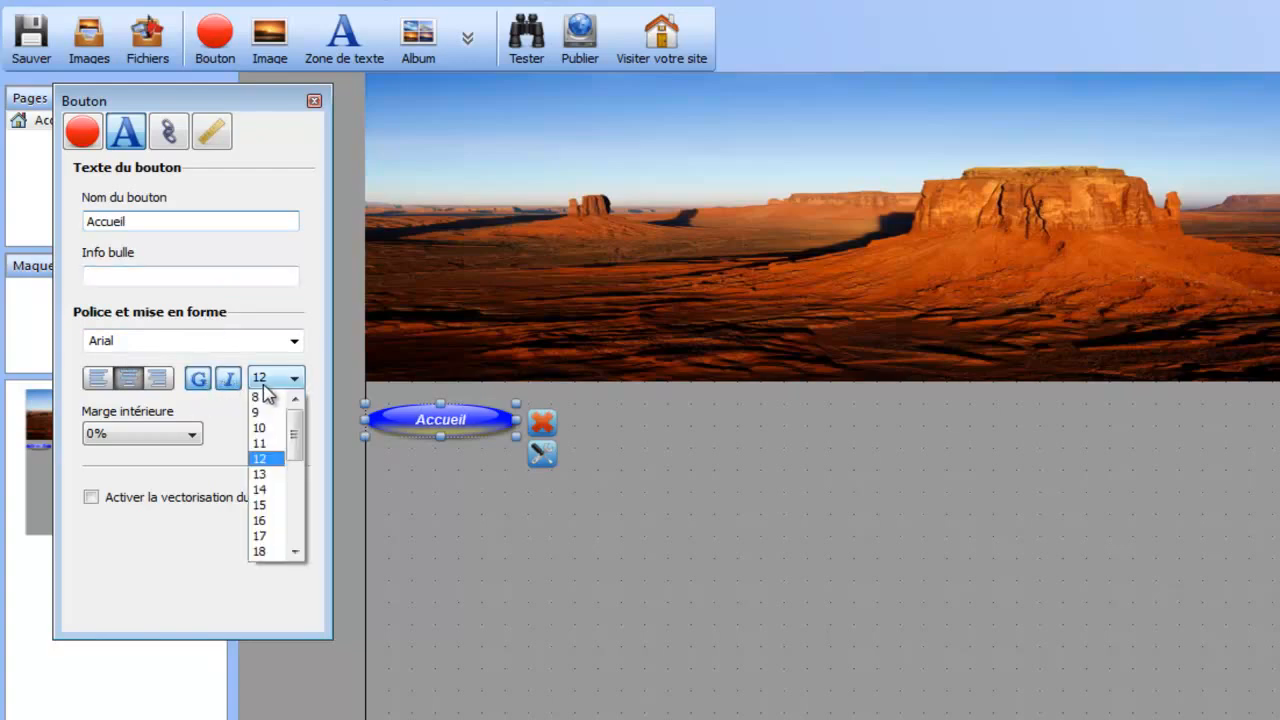
{"action": "left_click", "coordinate": [265, 536]}
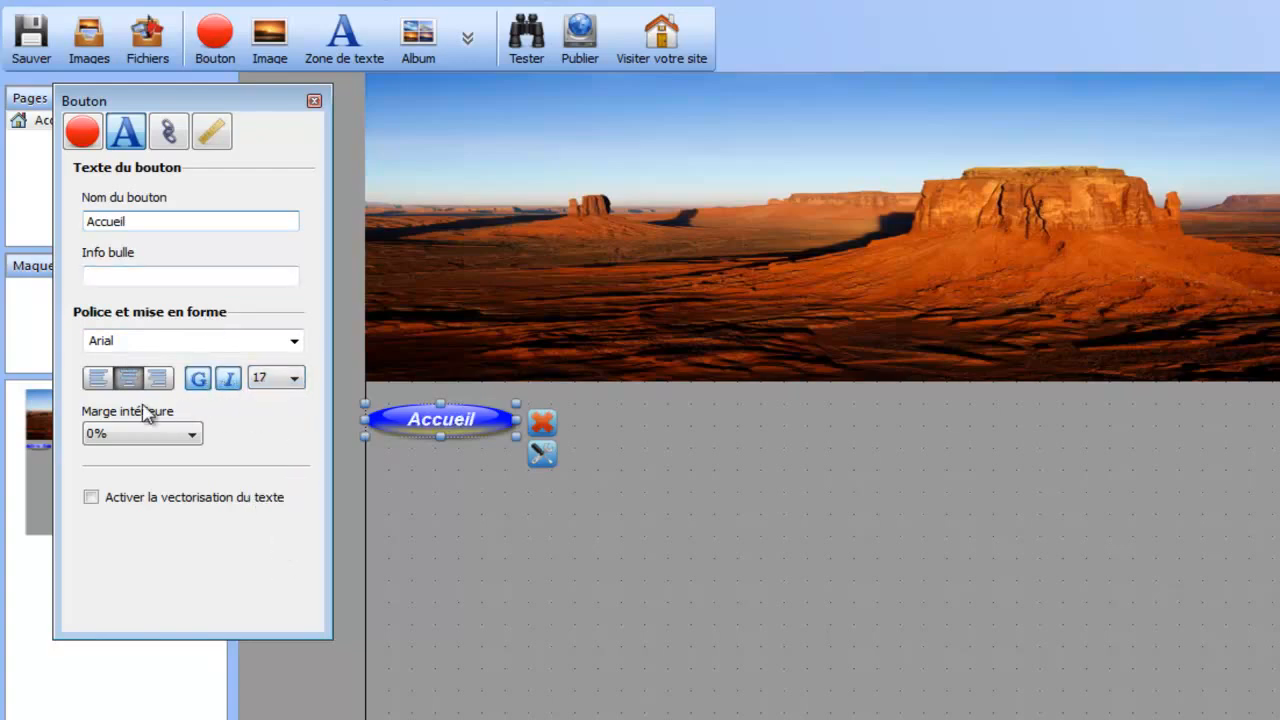
Step: Set the Accueil button's font to Calibri and choose a different text size
{"action": "left_click", "coordinate": [189, 339]}
{"action": "left_click", "coordinate": [293, 343]}
{"action": "scroll", "coordinate": [194, 545], "scroll_direction": "down", "scroll_amount": 4}
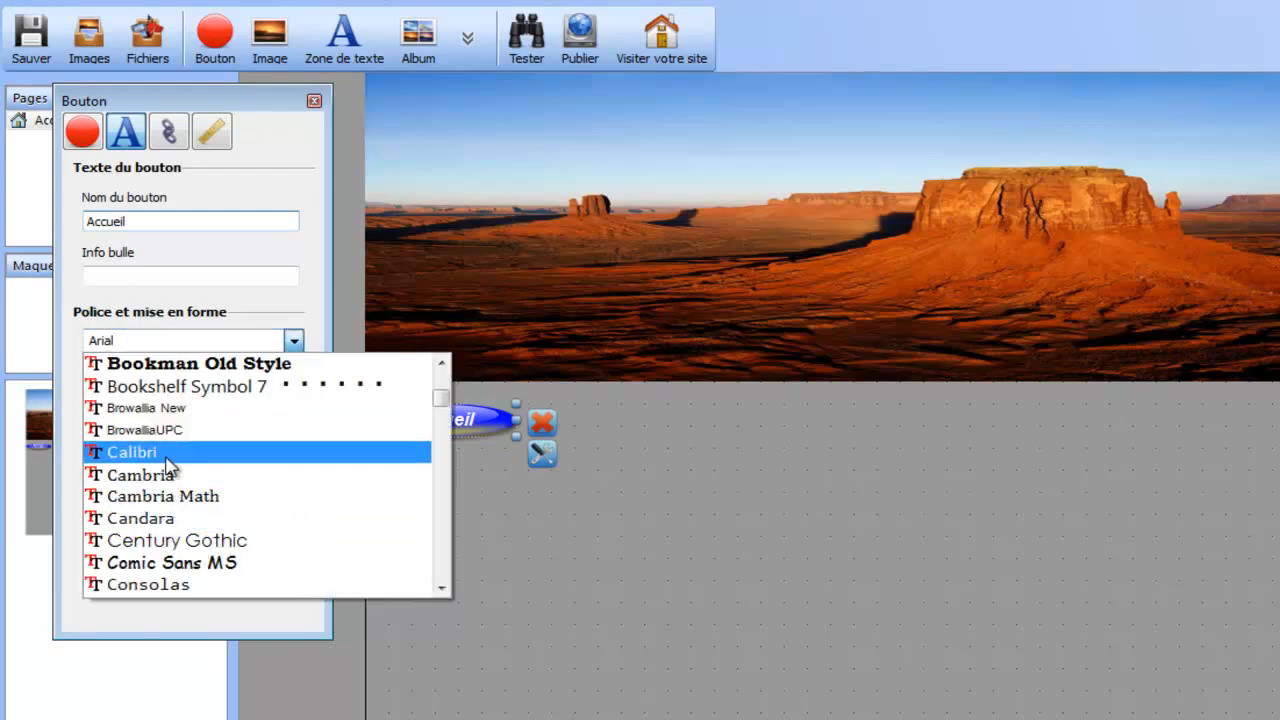
{"action": "left_click", "coordinate": [168, 466]}
{"action": "left_click", "coordinate": [293, 379]}
{"action": "scroll", "coordinate": [257, 529], "scroll_direction": "down", "scroll_amount": 1}
{"action": "left_click", "coordinate": [257, 529]}
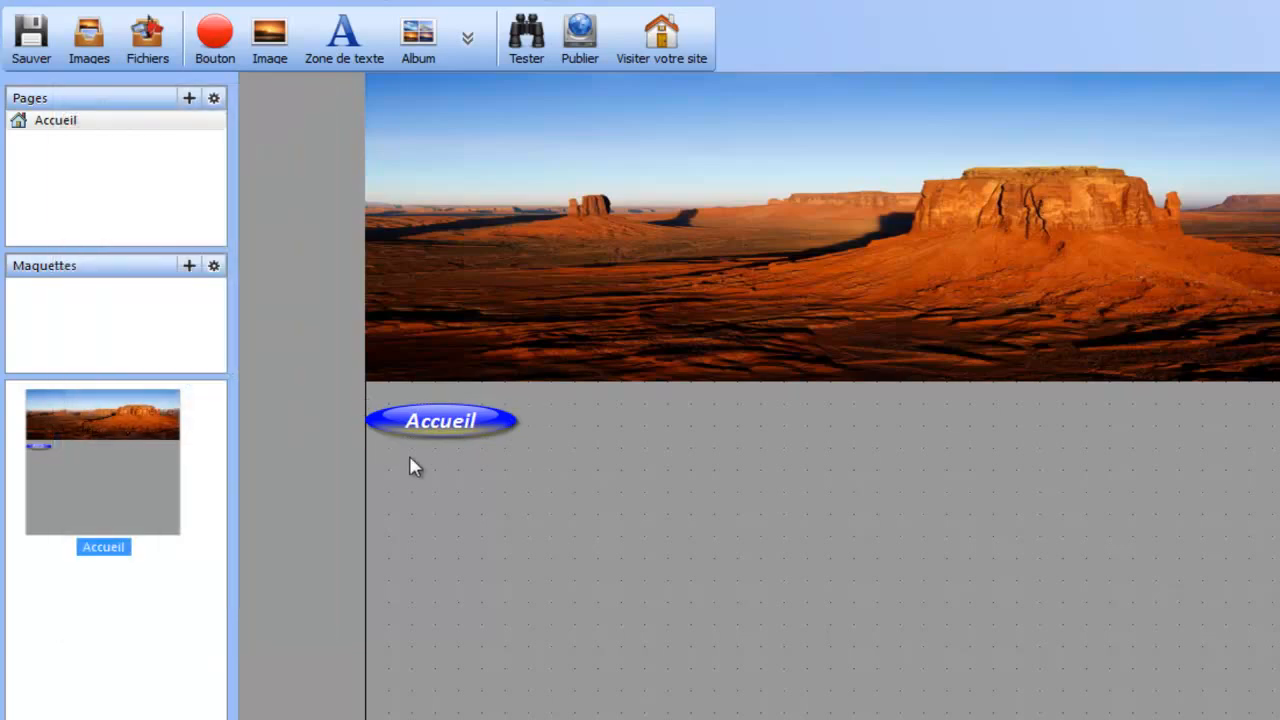
Step: Link the Accueil button to the site's Accueil page, with Fenêtre courante as the target and no anchor
{"action": "double_click", "coordinate": [418, 424]}
{"action": "left_click", "coordinate": [169, 133]}
{"action": "left_click", "coordinate": [168, 214]}
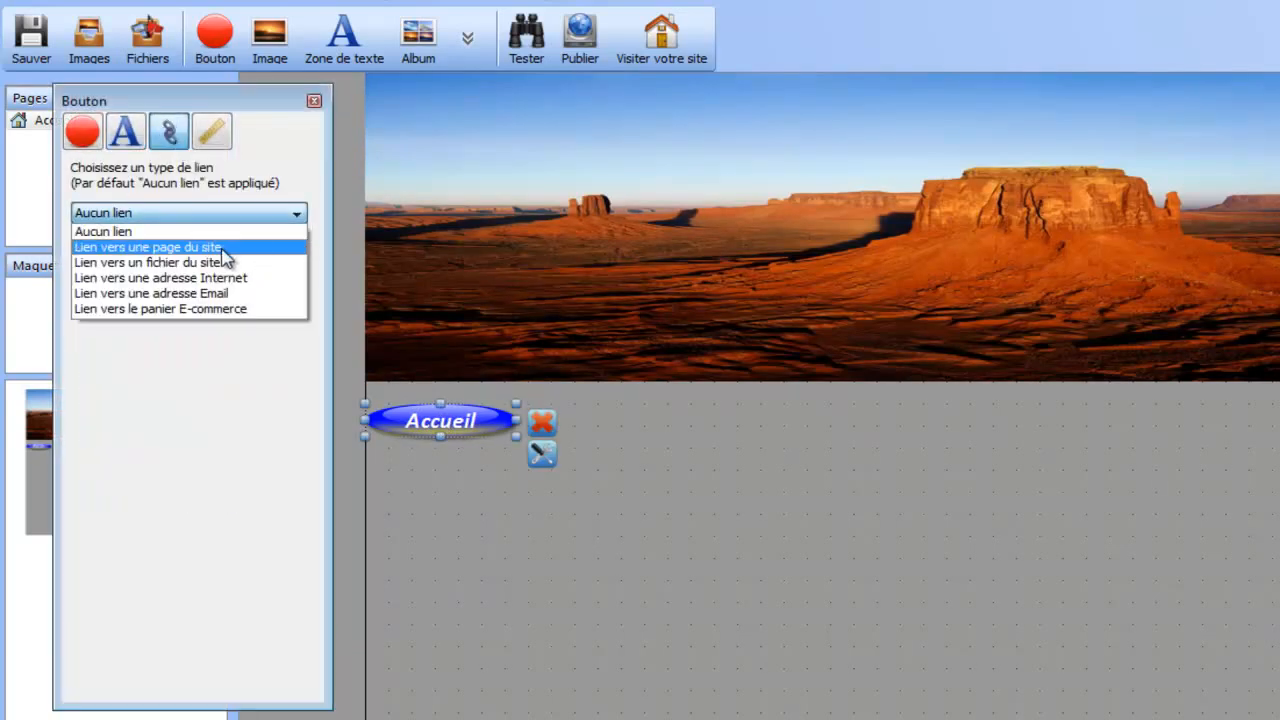
{"action": "left_click", "coordinate": [168, 246]}
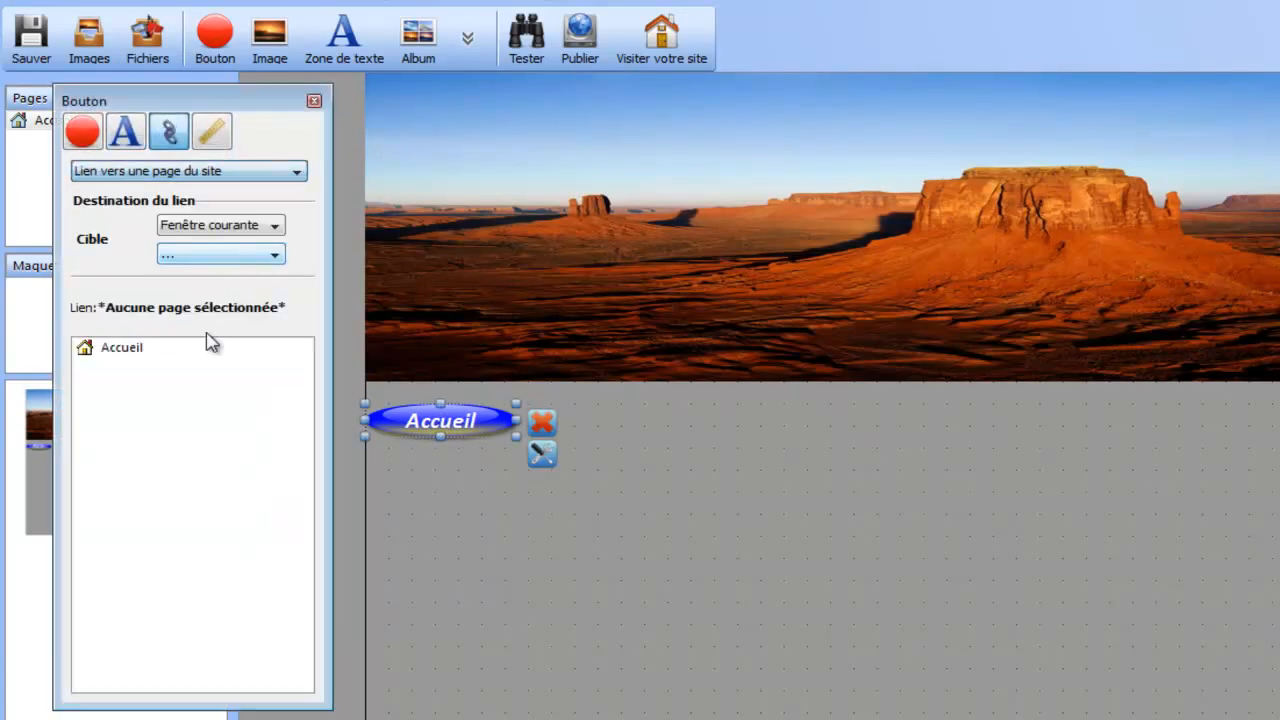
{"action": "left_click", "coordinate": [198, 235]}
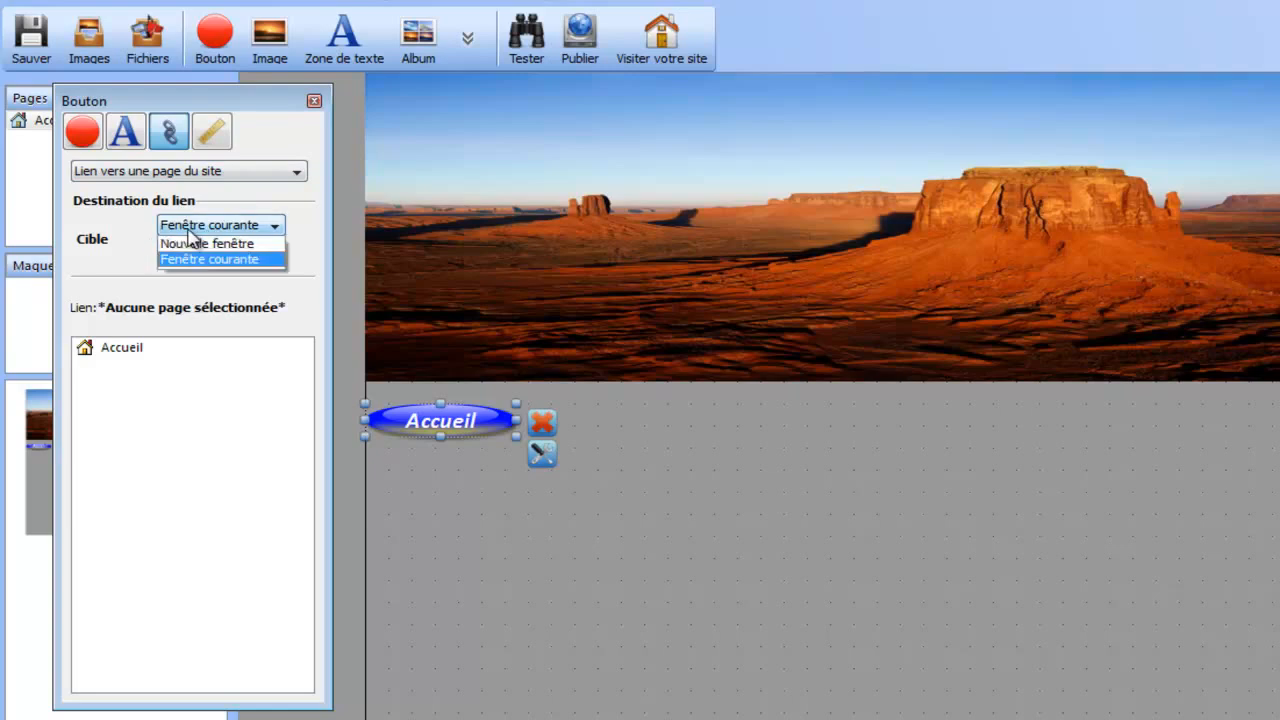
{"action": "left_click", "coordinate": [238, 262]}
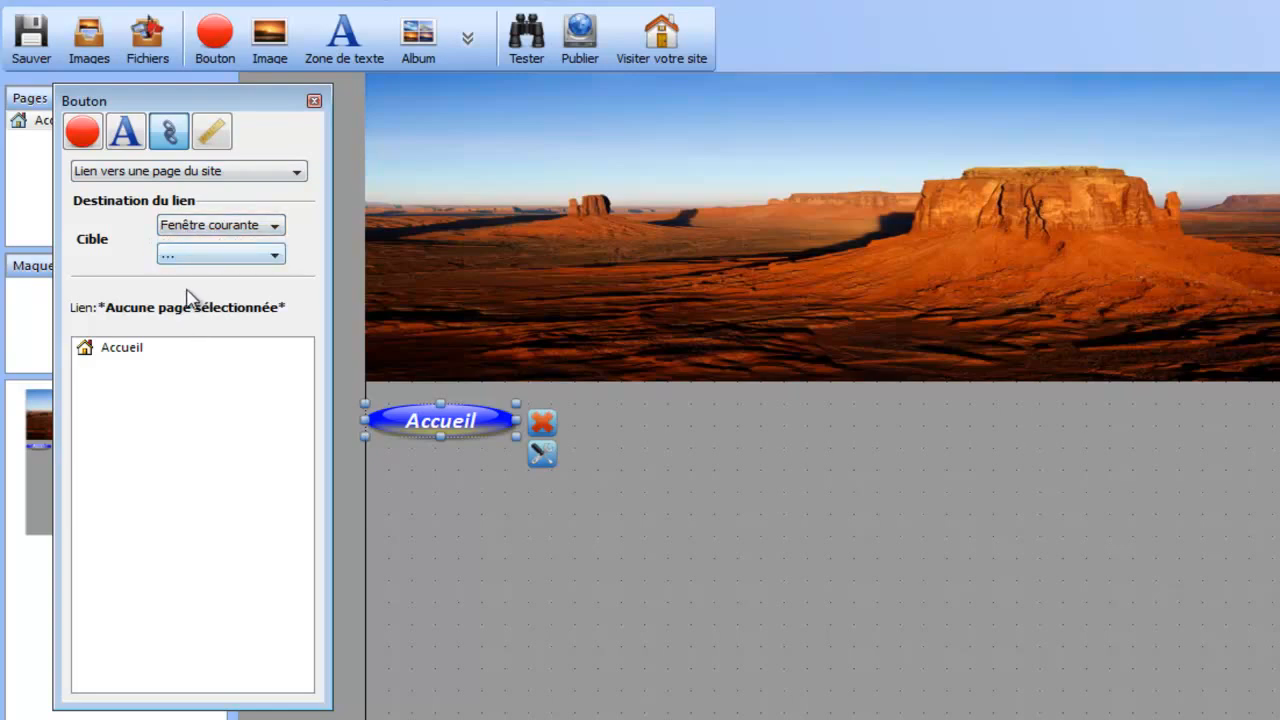
{"action": "left_click", "coordinate": [128, 350]}
{"action": "left_click", "coordinate": [205, 256]}
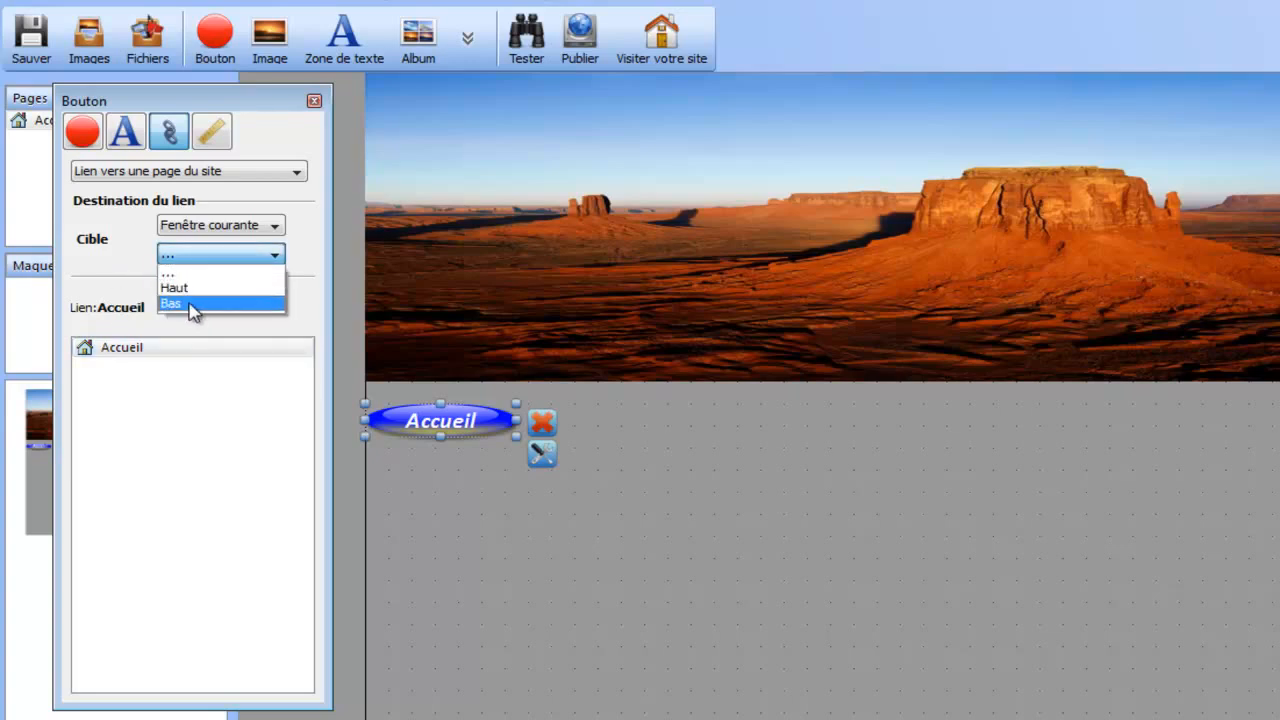
{"action": "left_click", "coordinate": [178, 272]}
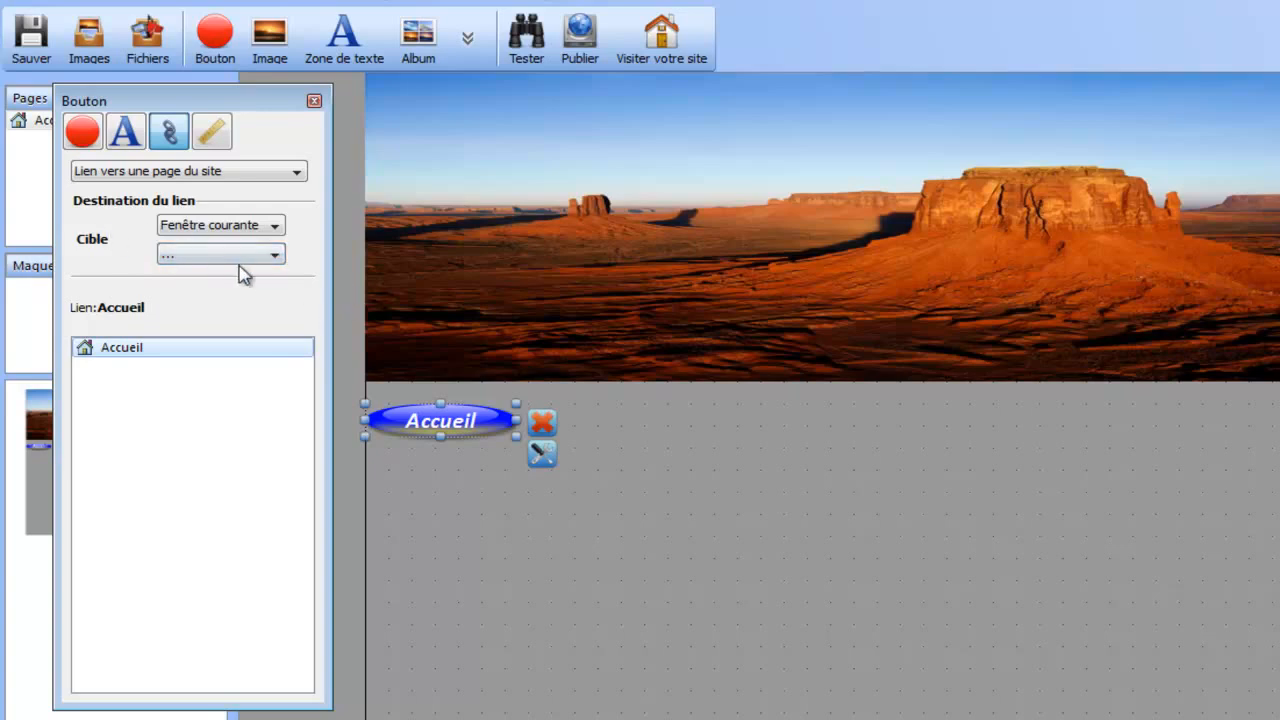
Step: Move the Accueil button up against the banner's lower edge and enlarge it in width and height
{"action": "left_click", "coordinate": [500, 478]}
{"action": "left_click_drag", "start_coordinate": [441, 420], "coordinate": [443, 397]}
{"action": "left_click", "coordinate": [481, 454]}
{"action": "left_click", "coordinate": [490, 402]}
{"action": "left_click_drag", "start_coordinate": [519, 416], "coordinate": [612, 432]}
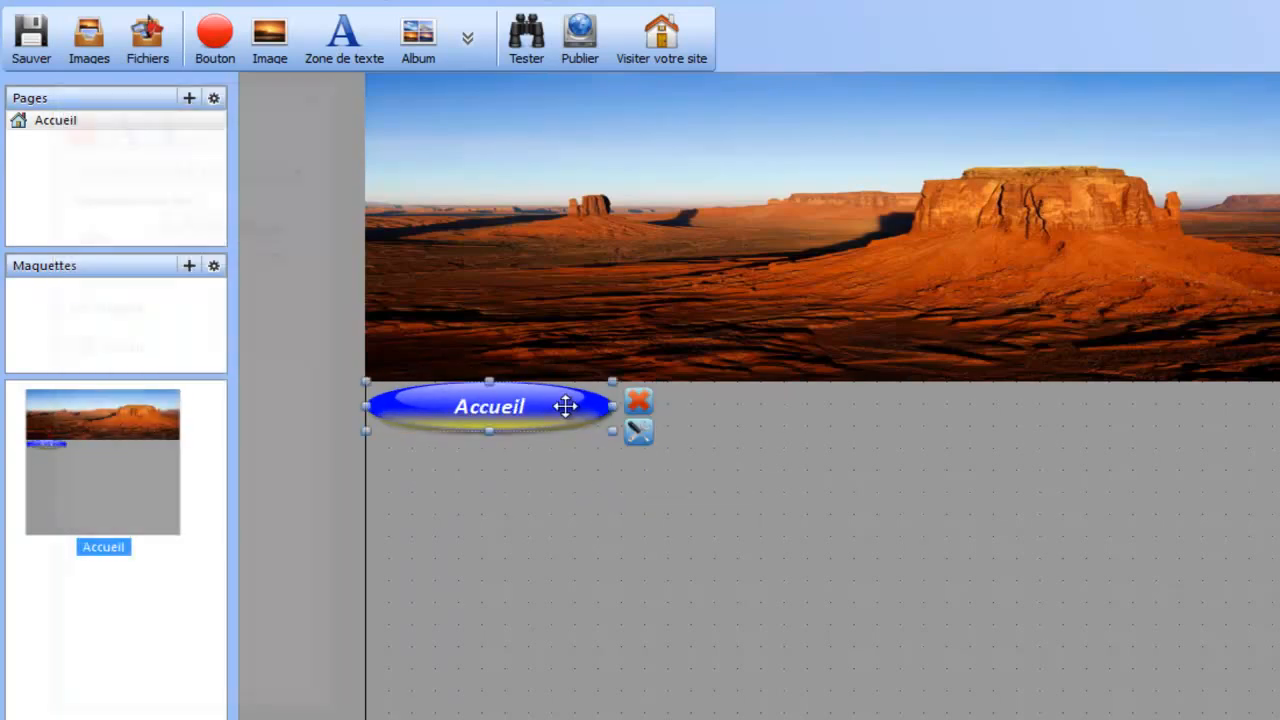
{"action": "left_click", "coordinate": [495, 533]}
{"action": "left_click", "coordinate": [416, 416]}
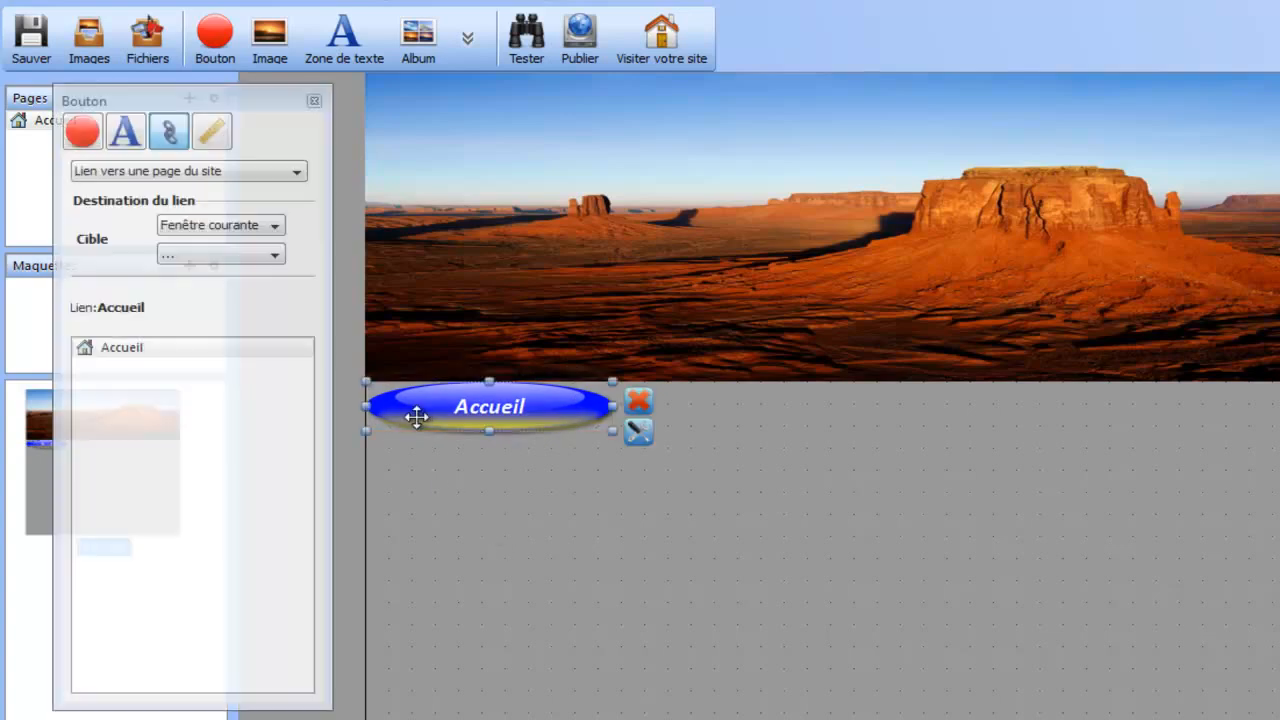
{"action": "left_click", "coordinate": [530, 537]}
Step: Delete the Accueil button and undo the deletion
{"action": "left_click_drag", "start_coordinate": [473, 415], "coordinate": [499, 414]}
{"action": "key", "text": "Delete"}
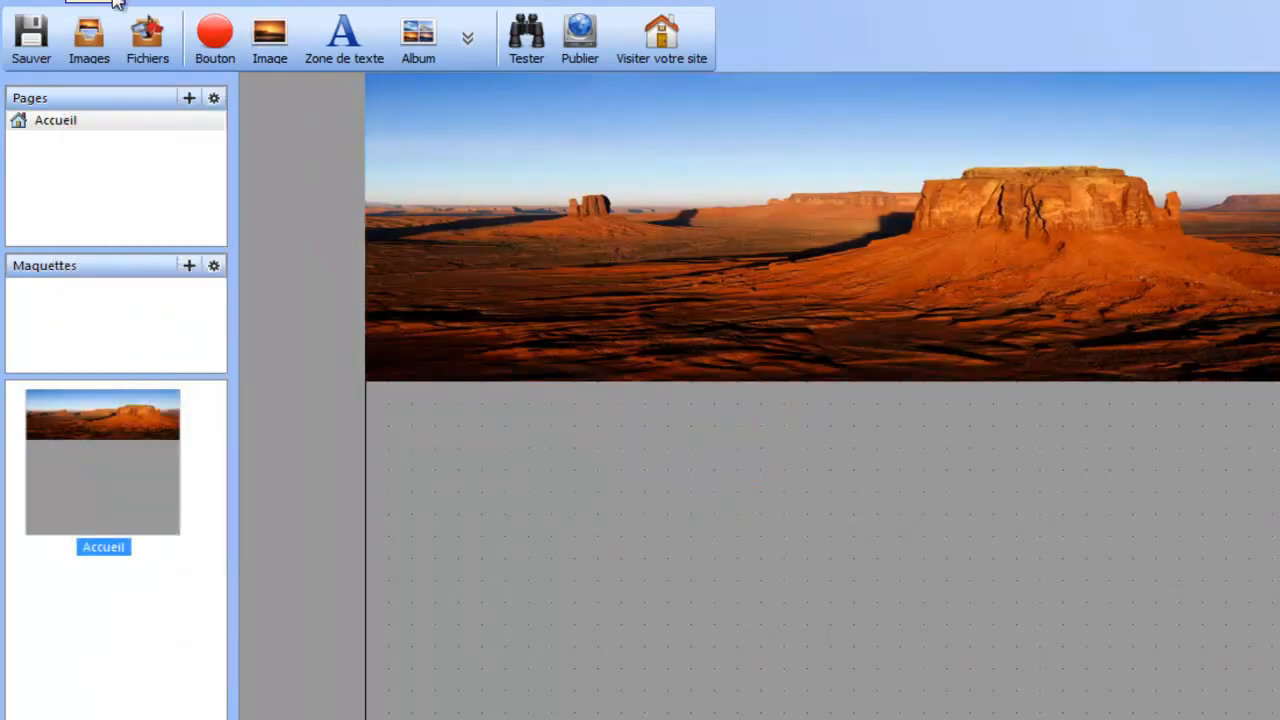
{"action": "left_click", "coordinate": [114, 1]}
{"action": "left_click", "coordinate": [110, 20]}
{"action": "left_click_drag", "start_coordinate": [688, 519], "coordinate": [491, 445]}
{"action": "key", "text": "Delete"}
{"action": "left_click", "coordinate": [491, 420]}
{"action": "left_click", "coordinate": [500, 527]}
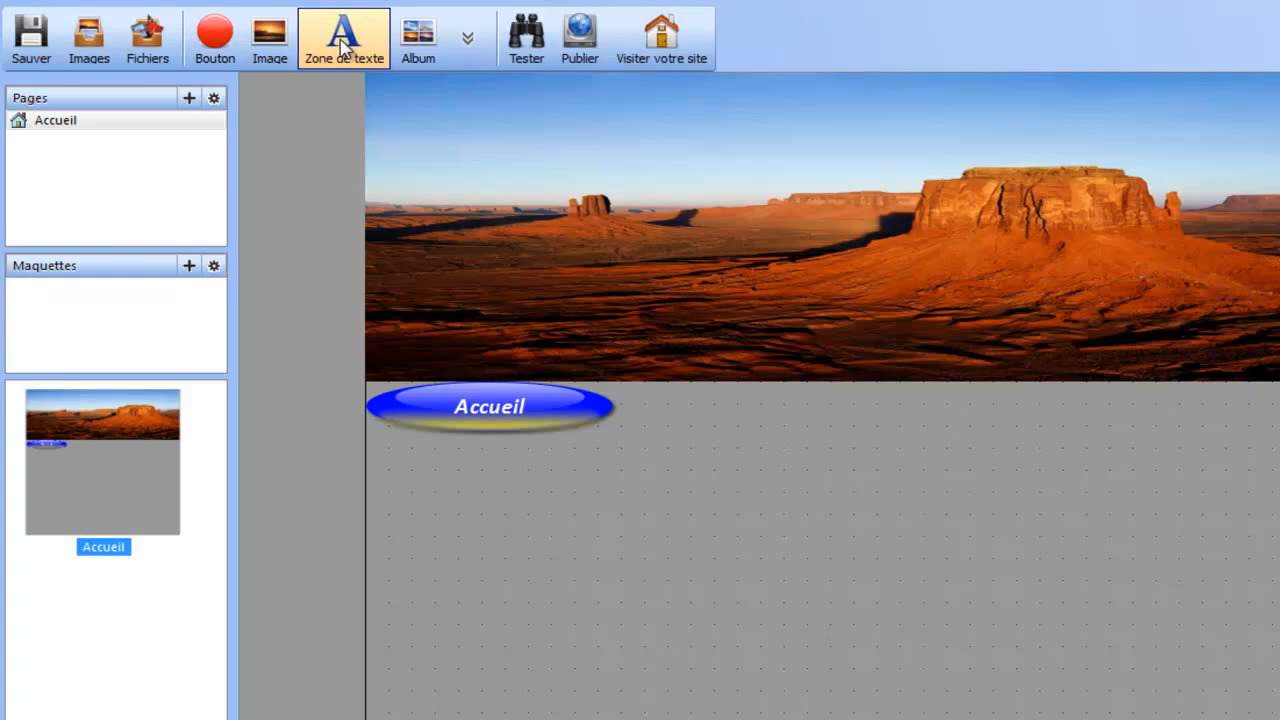
Step: Insert a wide text zone below the Accueil button and enter "Bonjour et bienvenue" in it
{"action": "left_click_drag", "start_coordinate": [347, 50], "coordinate": [400, 498]}
{"action": "left_click_drag", "start_coordinate": [480, 558], "coordinate": [877, 660]}
{"action": "left_click", "coordinate": [773, 562]}
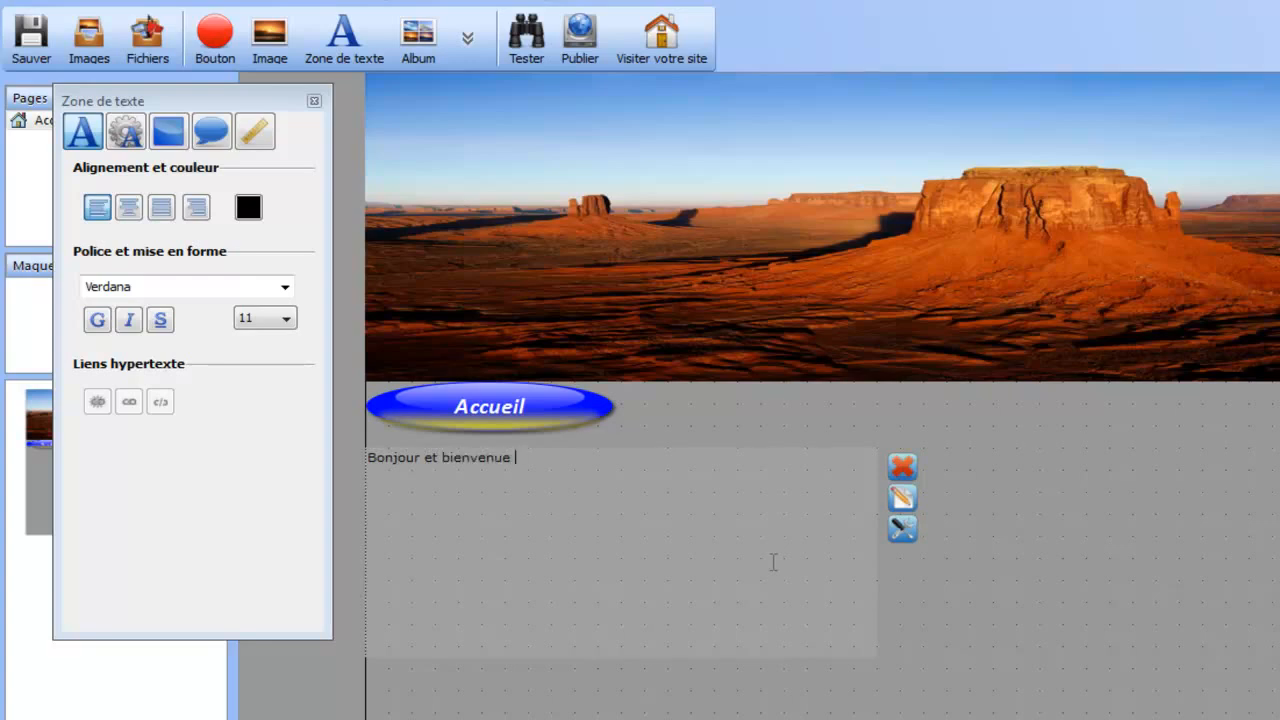
{"action": "left_click", "coordinate": [702, 717]}
Step: Try purple and yellow as the colour of the "Bonjour et bienvenue" text
{"action": "double_click", "coordinate": [565, 488]}
{"action": "left_click_drag", "start_coordinate": [543, 460], "coordinate": [366, 457]}
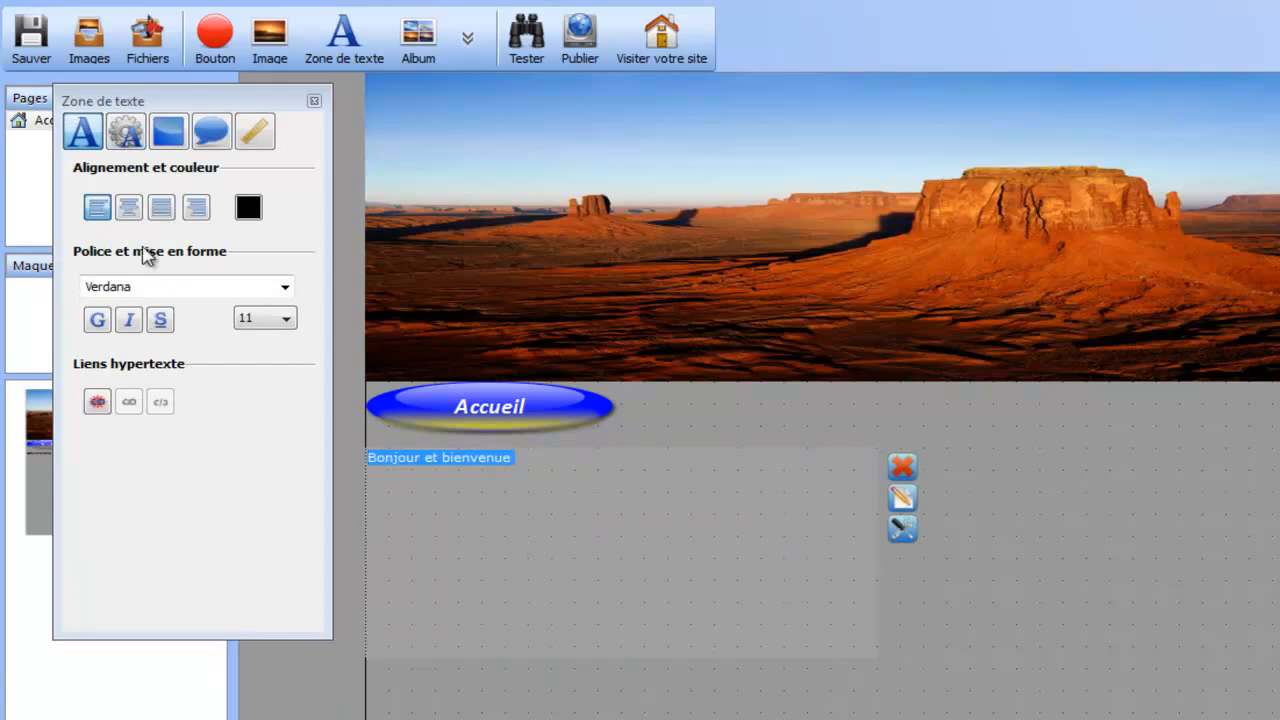
{"action": "left_click", "coordinate": [246, 205]}
{"action": "left_click", "coordinate": [328, 304]}
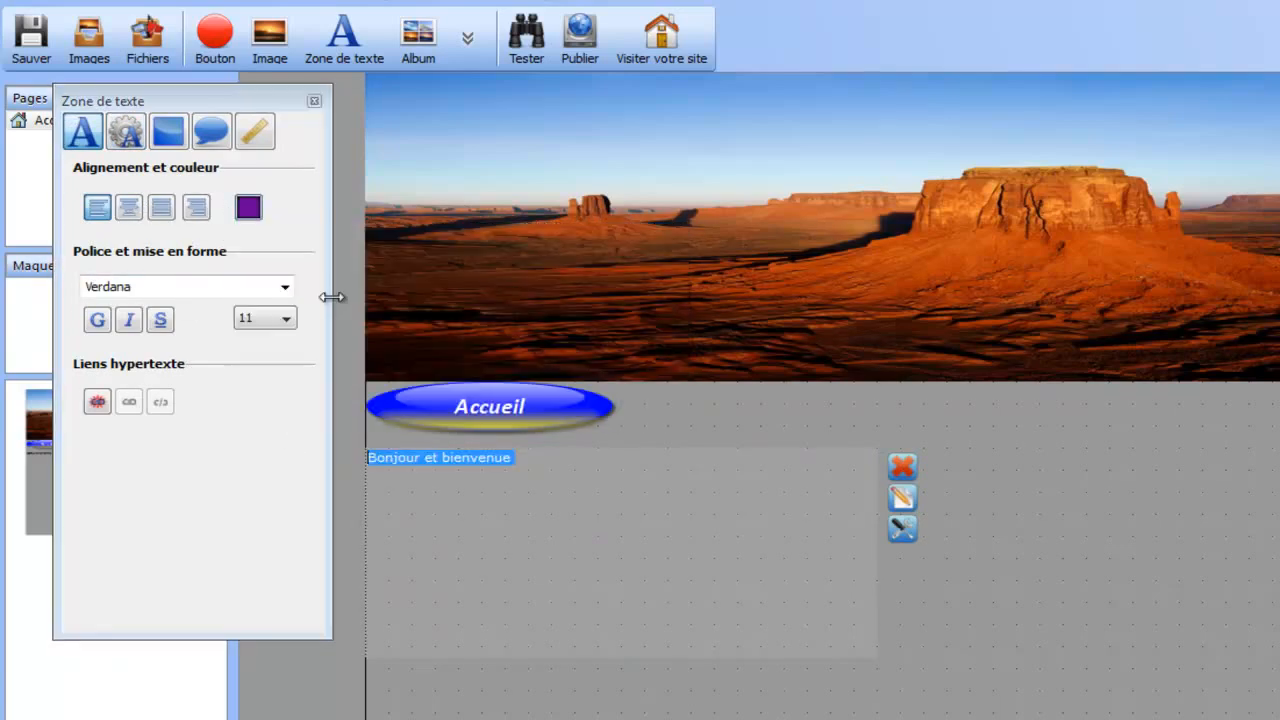
{"action": "left_click", "coordinate": [248, 207]}
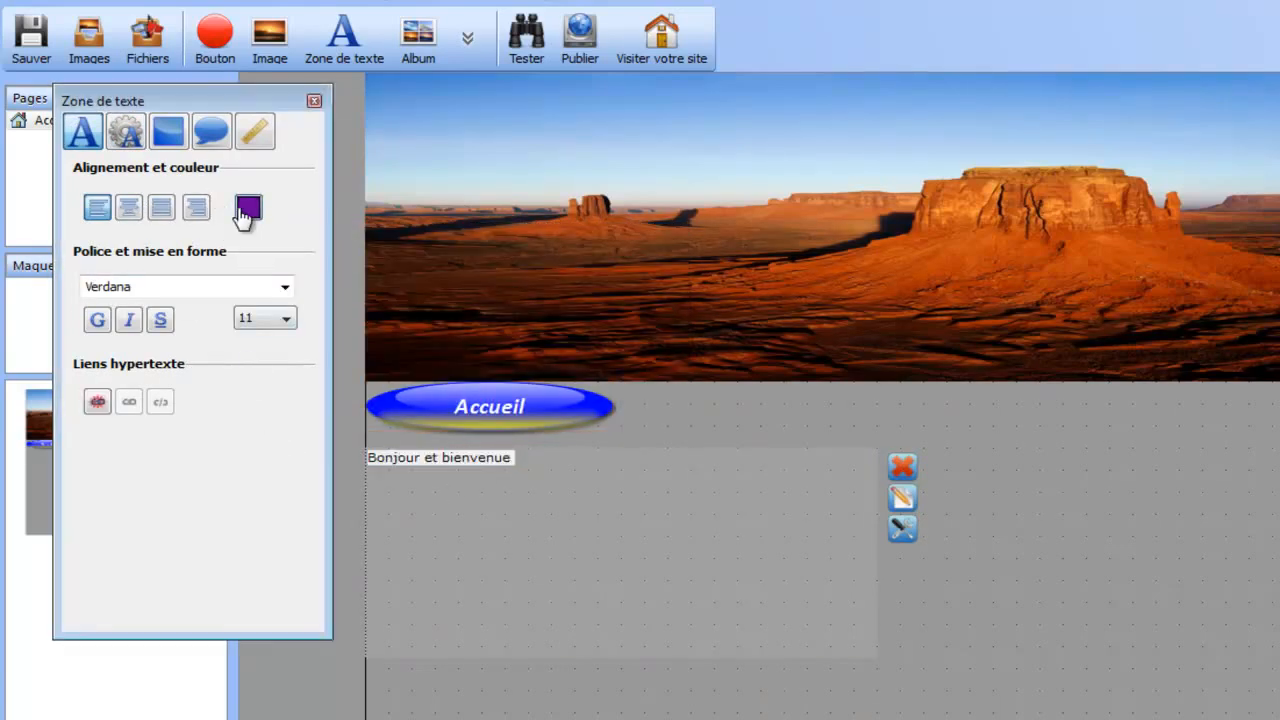
{"action": "left_click", "coordinate": [485, 260]}
{"action": "left_click", "coordinate": [545, 672]}
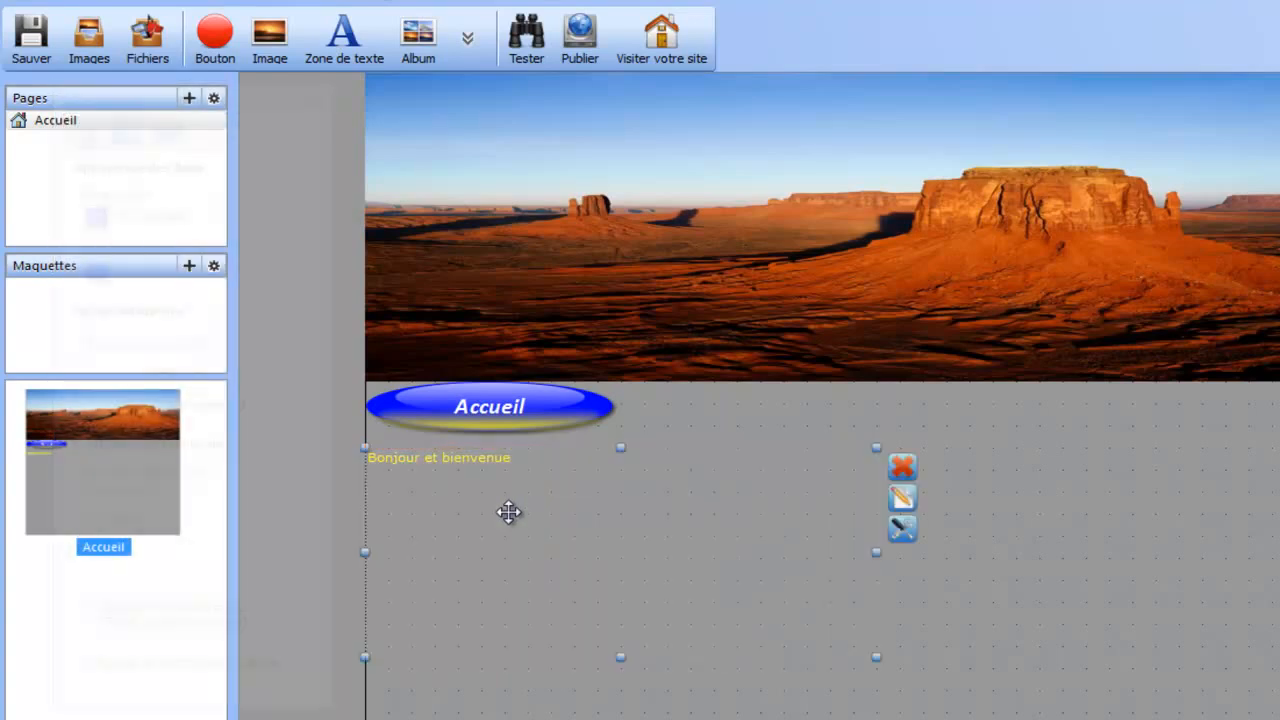
Step: Try blue (#0000ff) as the colour of the "Bonjour et bienvenue" text
{"action": "double_click", "coordinate": [510, 513]}
{"action": "left_click_drag", "start_coordinate": [519, 456], "coordinate": [318, 456]}
{"action": "left_click", "coordinate": [248, 207]}
{"action": "left_click", "coordinate": [312, 274]}
{"action": "left_click", "coordinate": [484, 692]}
Step: Set the colour of the "Bonjour et bienvenue" text to cyan
{"action": "double_click", "coordinate": [457, 474]}
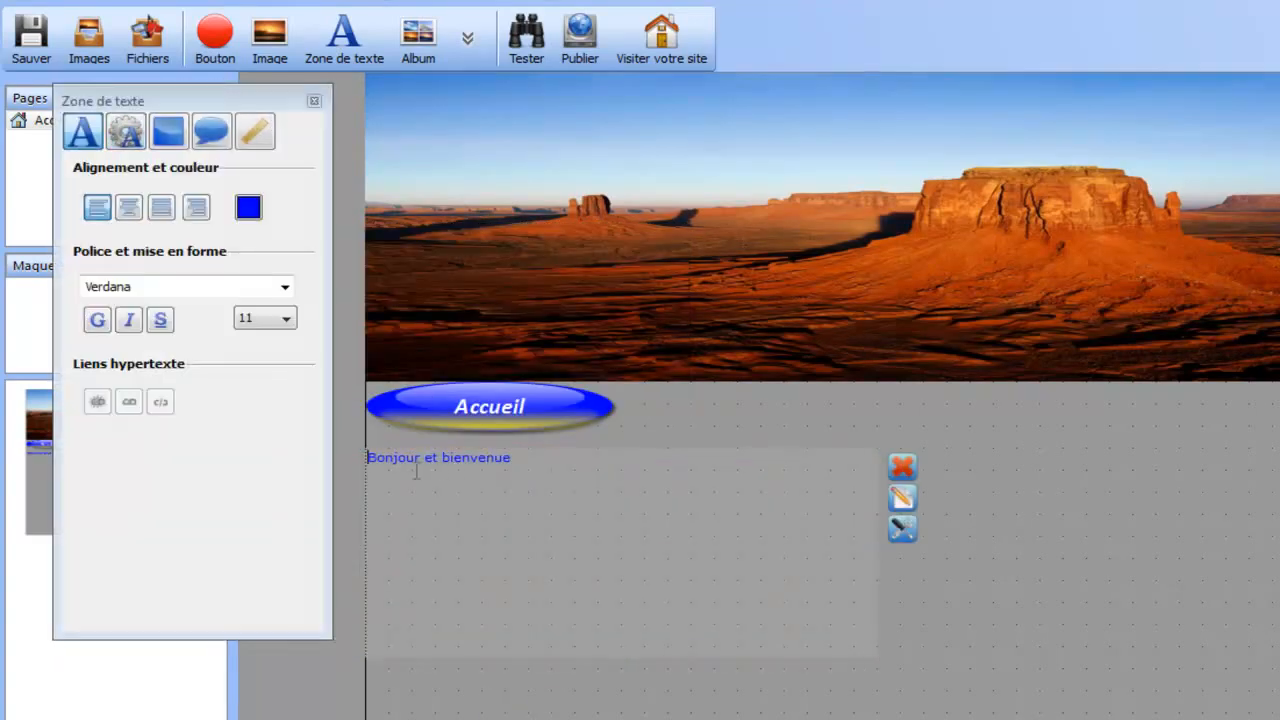
{"action": "left_click_drag", "start_coordinate": [534, 460], "coordinate": [285, 428]}
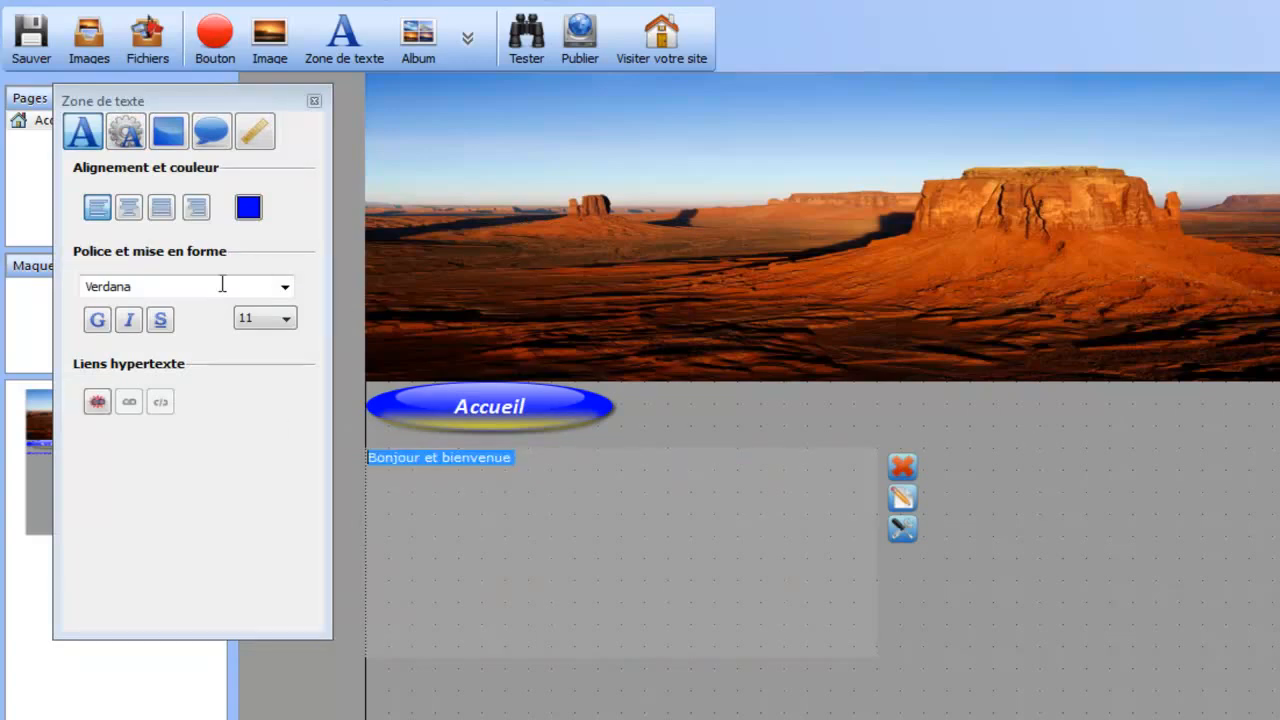
{"action": "left_click", "coordinate": [249, 210]}
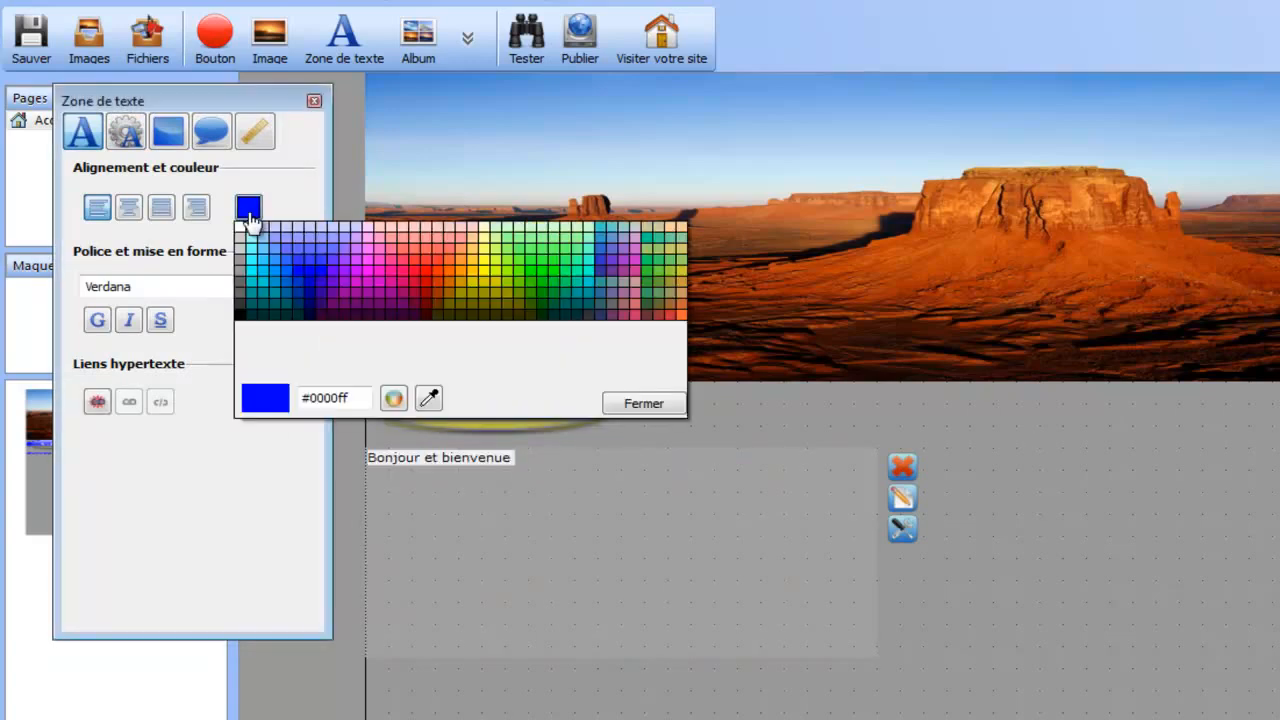
{"action": "left_click", "coordinate": [258, 273]}
{"action": "left_click", "coordinate": [572, 669]}
{"action": "double_click", "coordinate": [511, 519]}
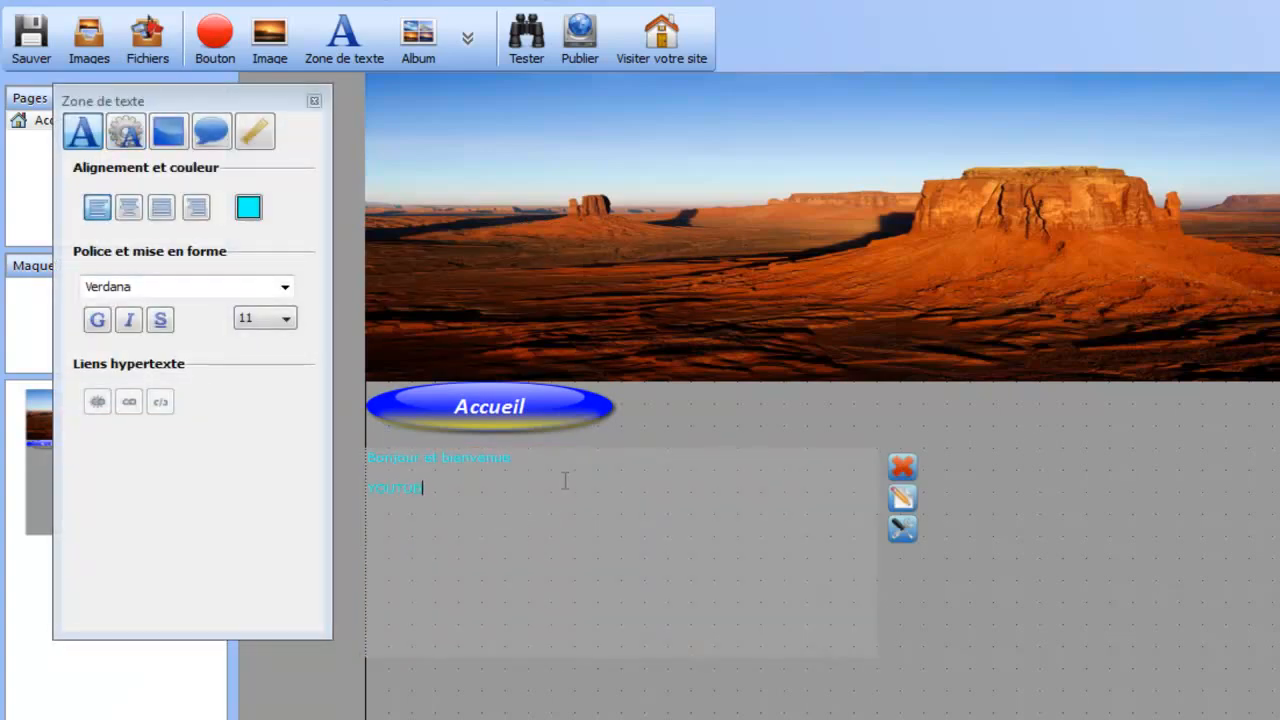
{"action": "left_click_drag", "start_coordinate": [434, 486], "coordinate": [366, 490]}
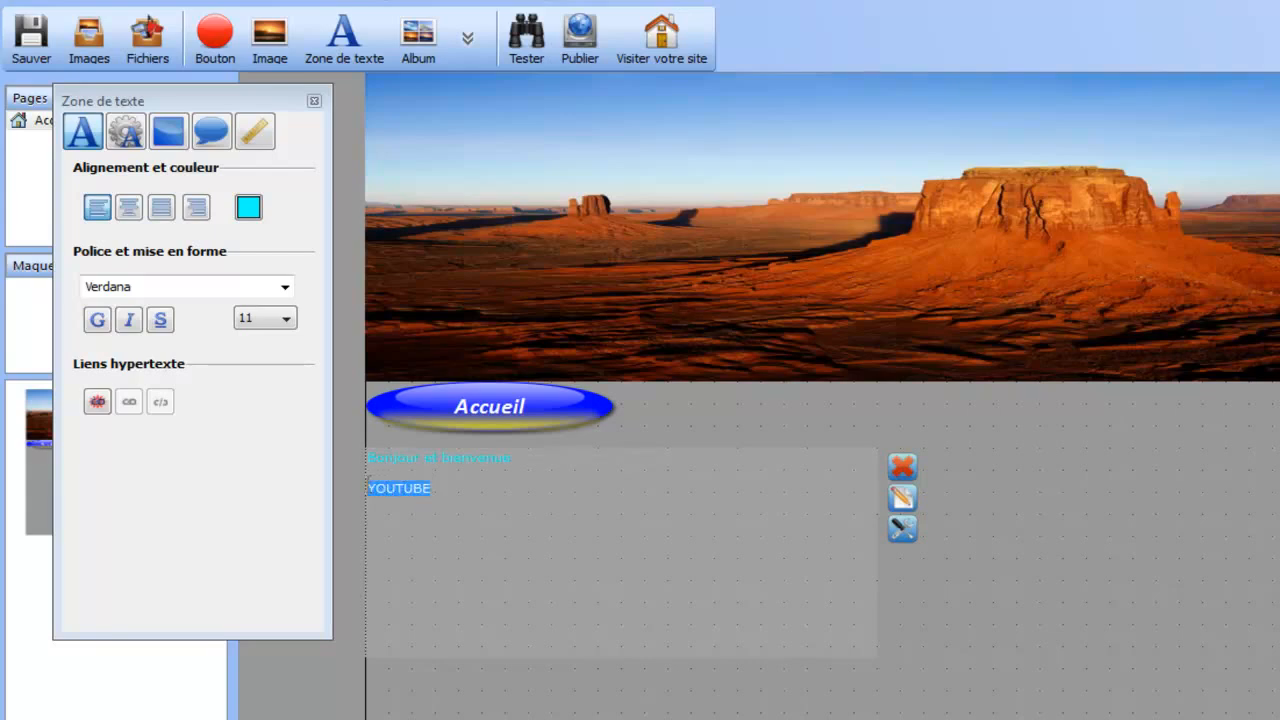
{"action": "left_click", "coordinate": [97, 401]}
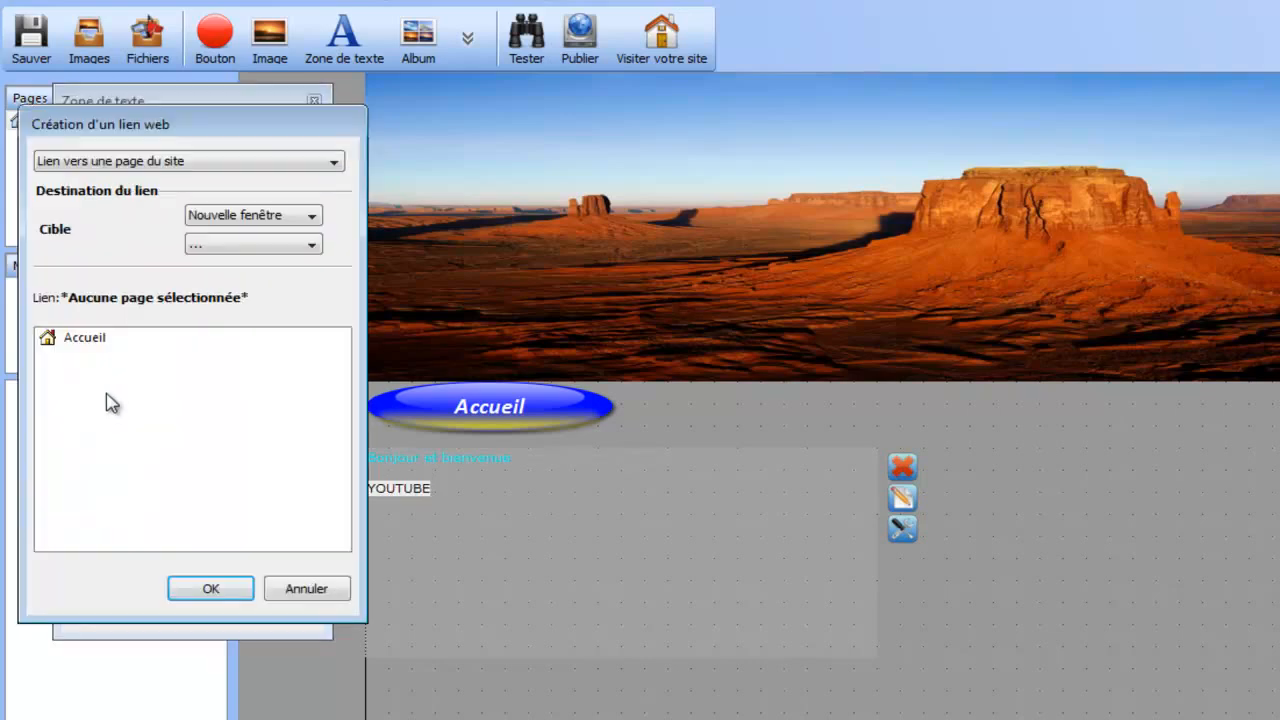
{"action": "left_click", "coordinate": [104, 162]}
{"action": "left_click", "coordinate": [140, 211]}
{"action": "left_click_drag", "start_coordinate": [200, 292], "coordinate": [110, 305]}
{"action": "type", "text": "youtube.com"}
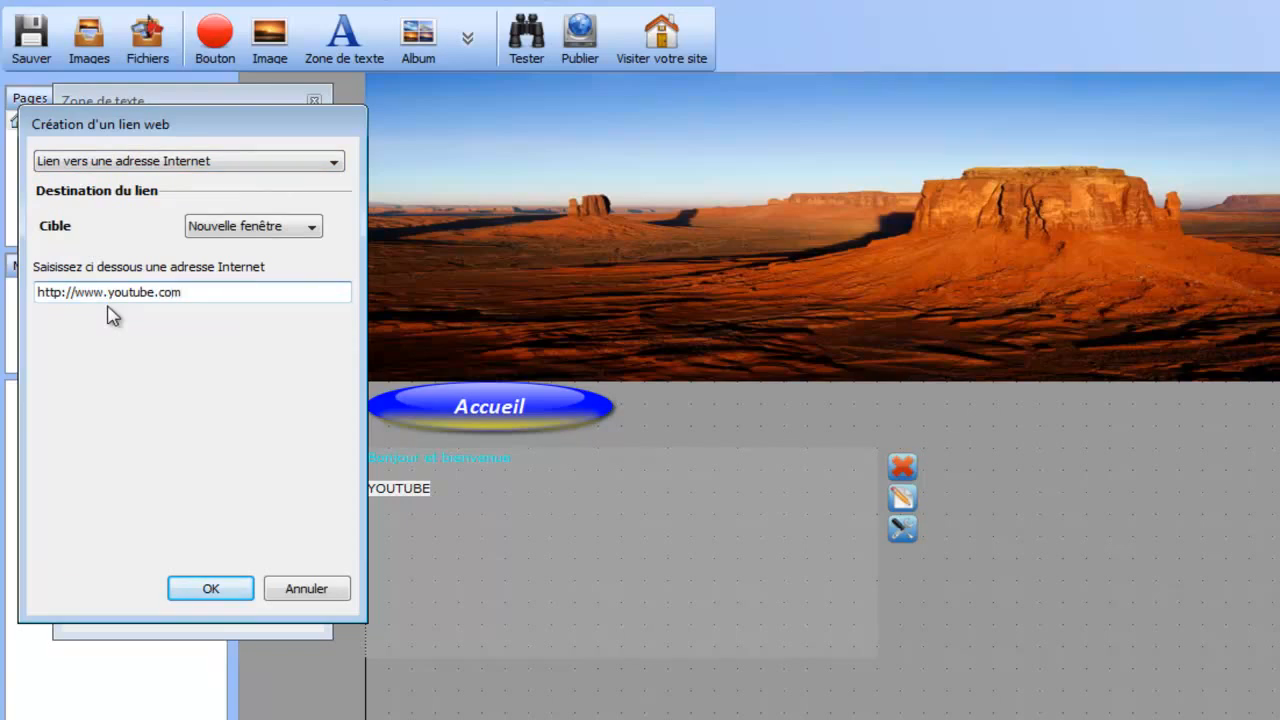
{"action": "key", "text": "Return"}
{"action": "left_click", "coordinate": [423, 543]}
{"action": "left_click", "coordinate": [943, 643]}
{"action": "left_click", "coordinate": [676, 543]}
{"action": "left_click", "coordinate": [934, 686]}
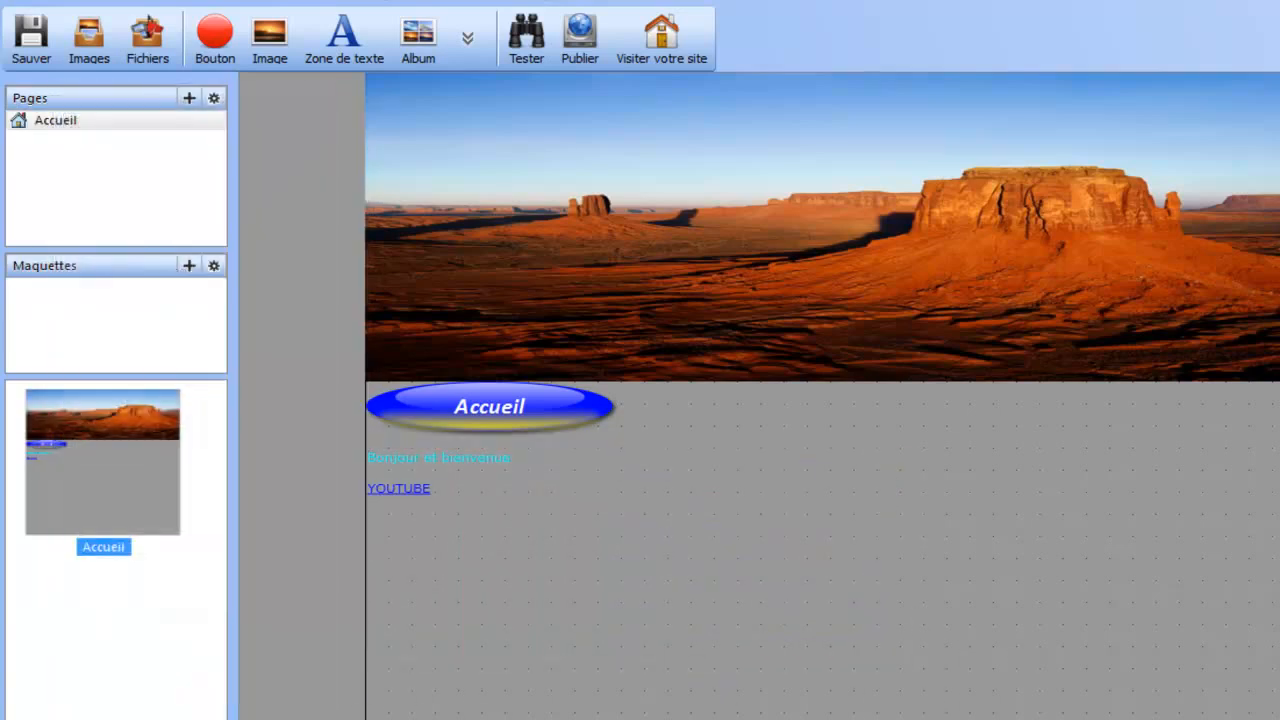
{"action": "left_click", "coordinate": [491, 546]}
{"action": "left_click", "coordinate": [357, 415]}
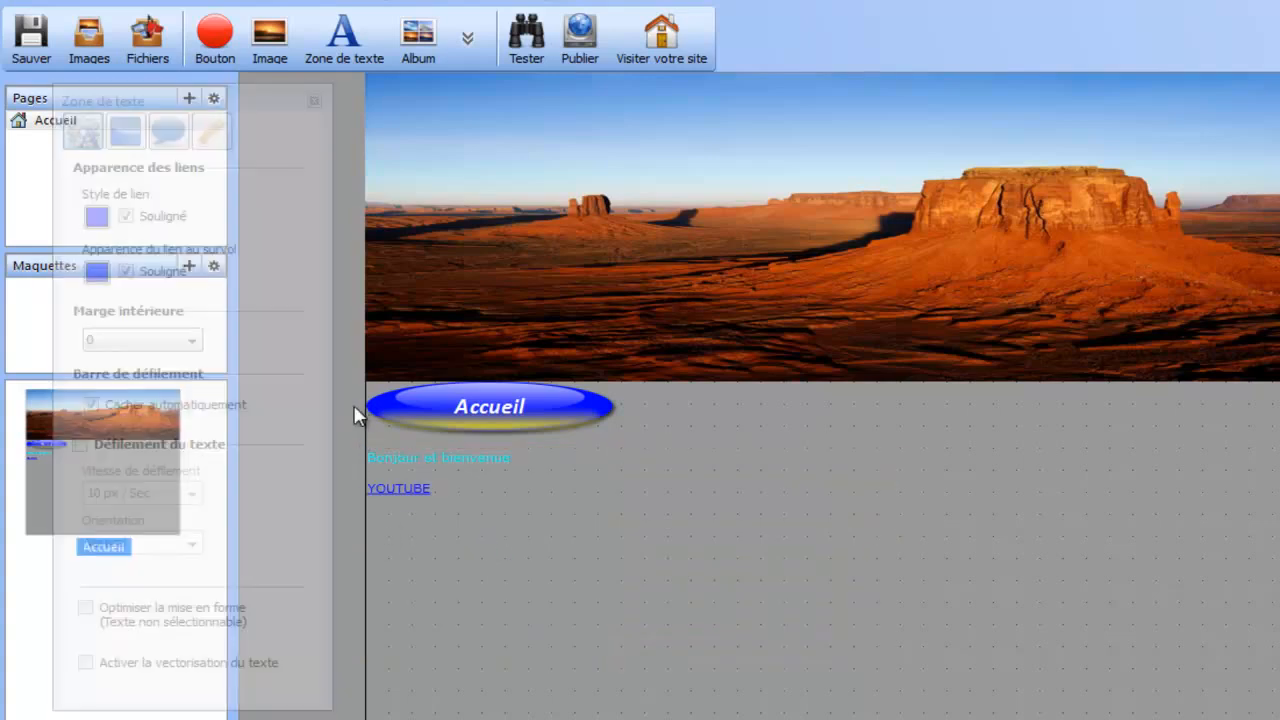
Step: Try out a photo album placed on the page below the banner, then delete it
{"action": "left_click", "coordinate": [468, 38]}
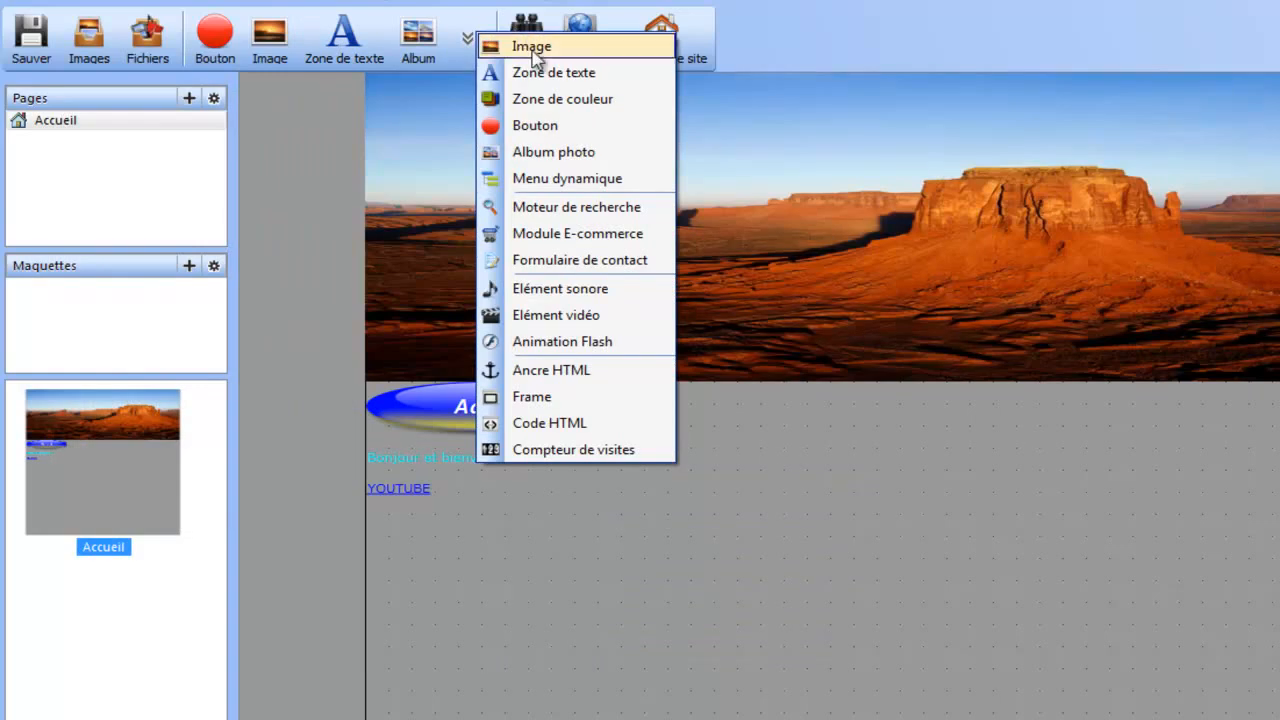
{"action": "left_click", "coordinate": [323, 114]}
{"action": "left_click", "coordinate": [418, 40]}
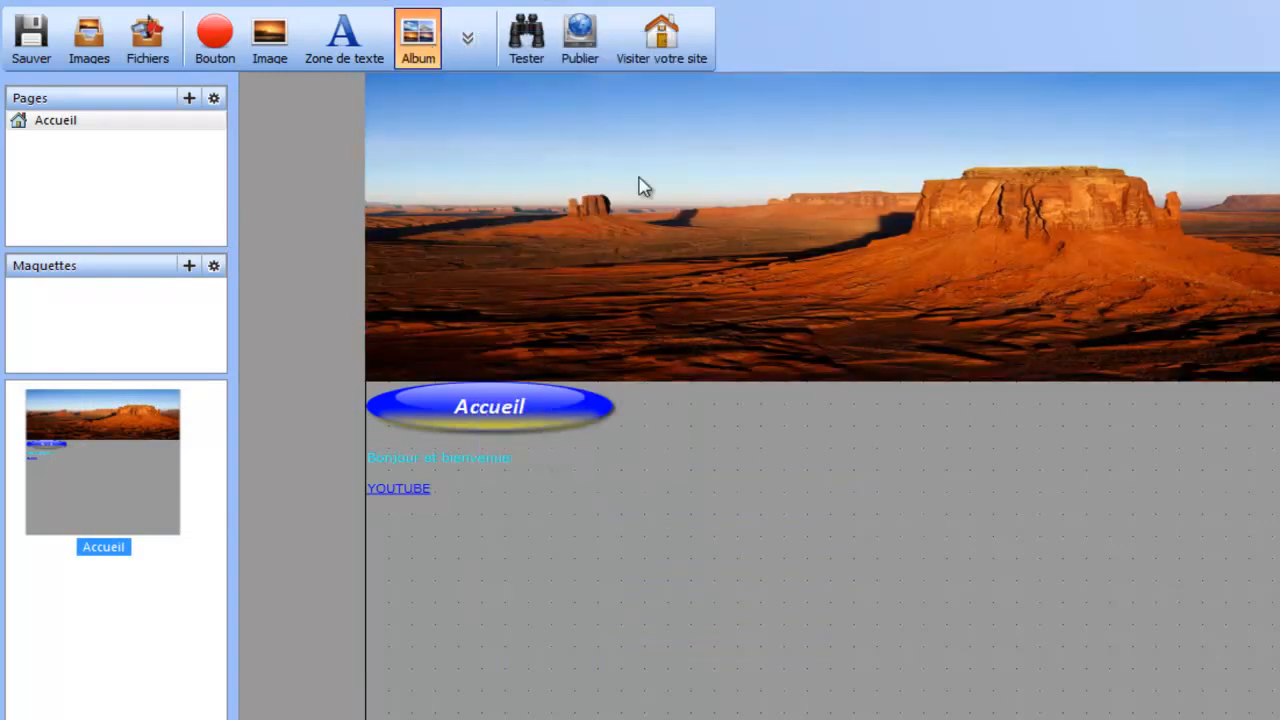
{"action": "left_click_drag", "start_coordinate": [806, 294], "coordinate": [1063, 475]}
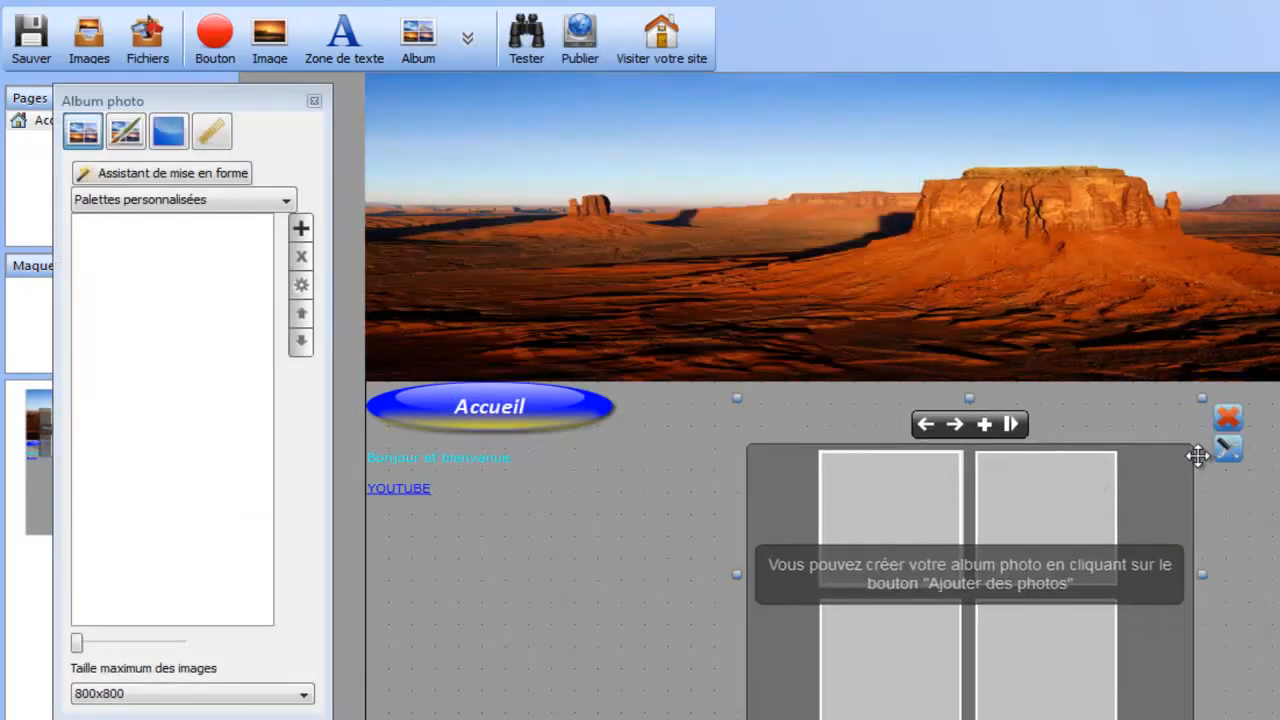
{"action": "left_click", "coordinate": [1223, 429]}
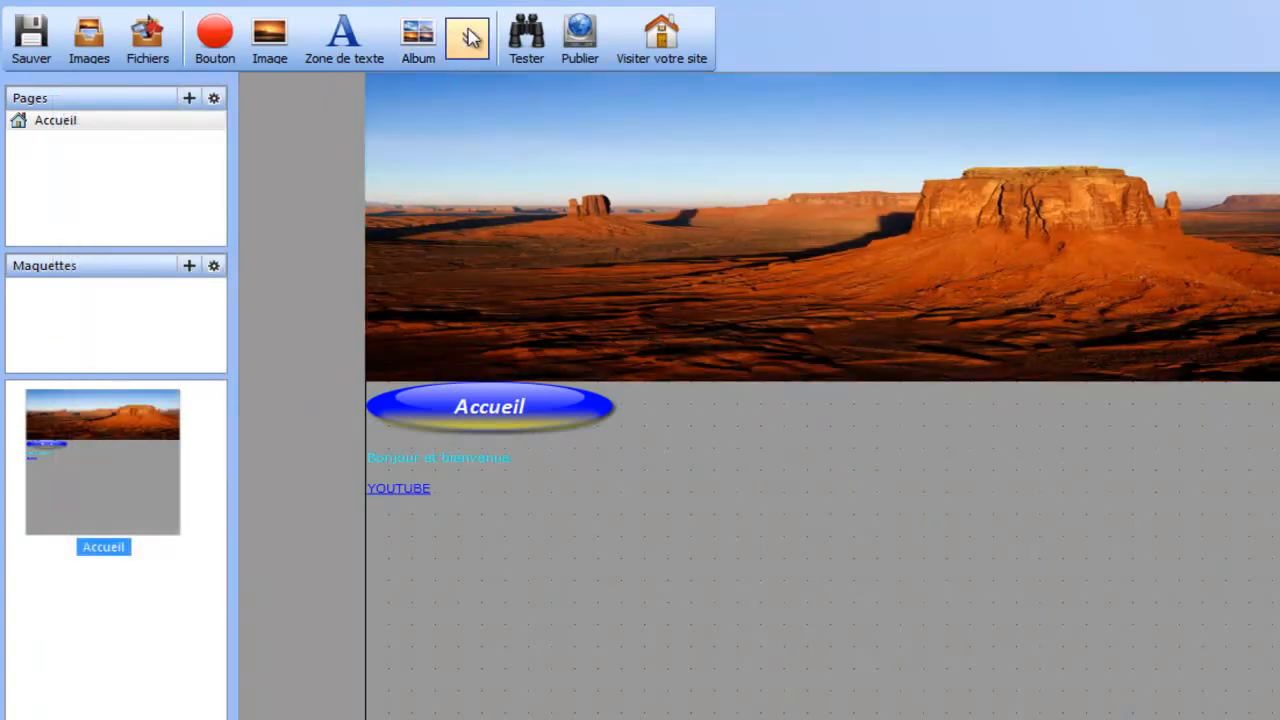
Step: Insert a dynamic menu just below the banner, beside the Accueil button, and set its orientation to Vertical
{"action": "left_click", "coordinate": [467, 38]}
{"action": "left_click", "coordinate": [585, 177]}
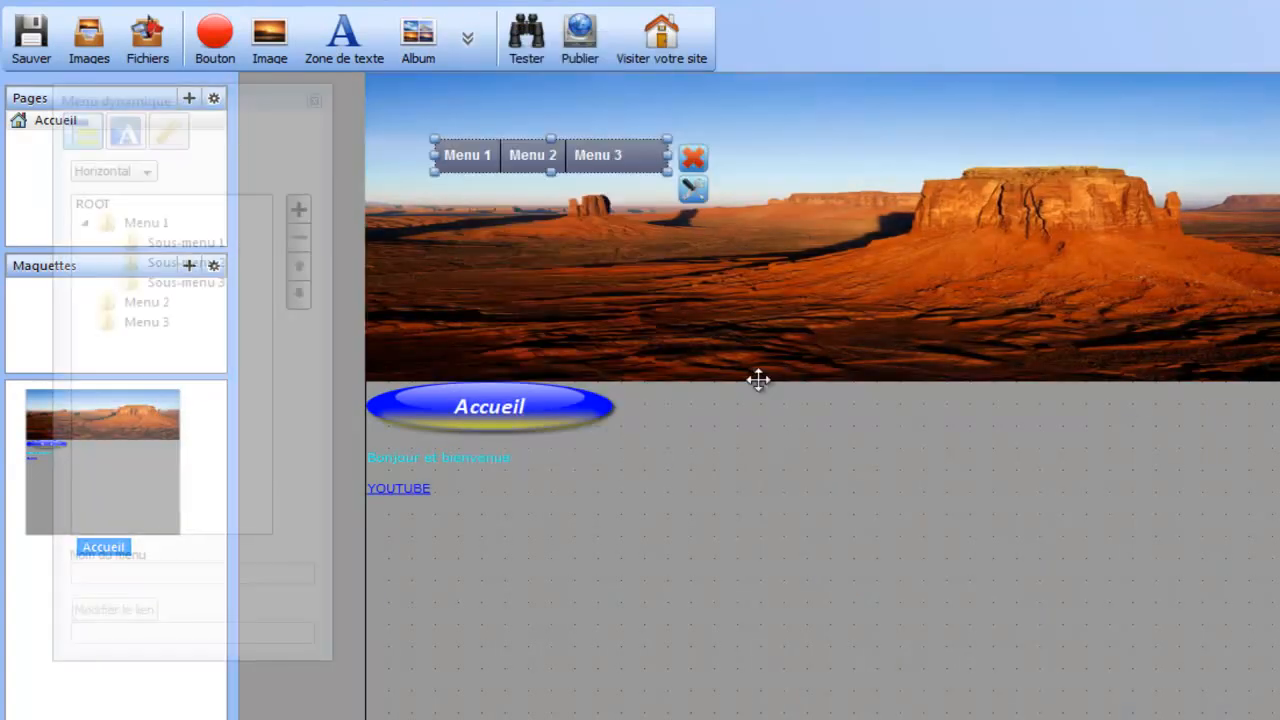
{"action": "left_click_drag", "start_coordinate": [500, 177], "coordinate": [743, 400]}
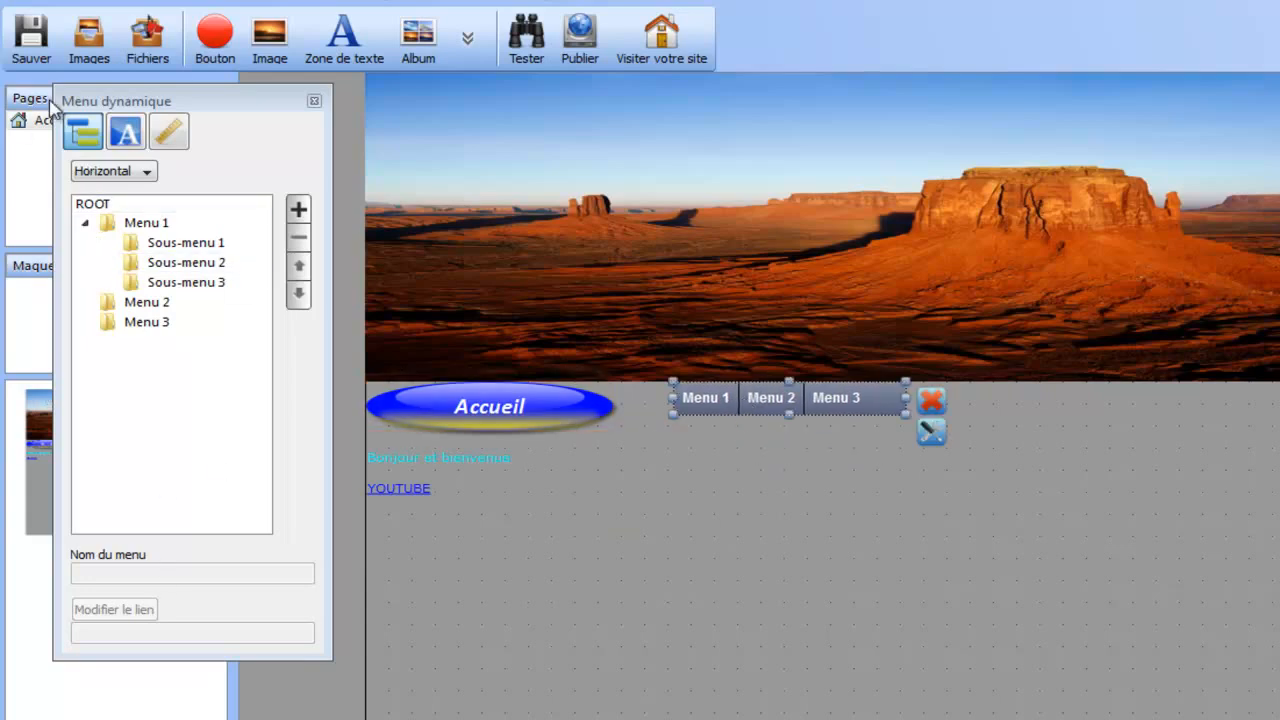
{"action": "left_click", "coordinate": [146, 171]}
{"action": "left_click", "coordinate": [118, 207]}
Step: Rename Menu 1 as PC and its first submenu as MAC
{"action": "left_click", "coordinate": [146, 222]}
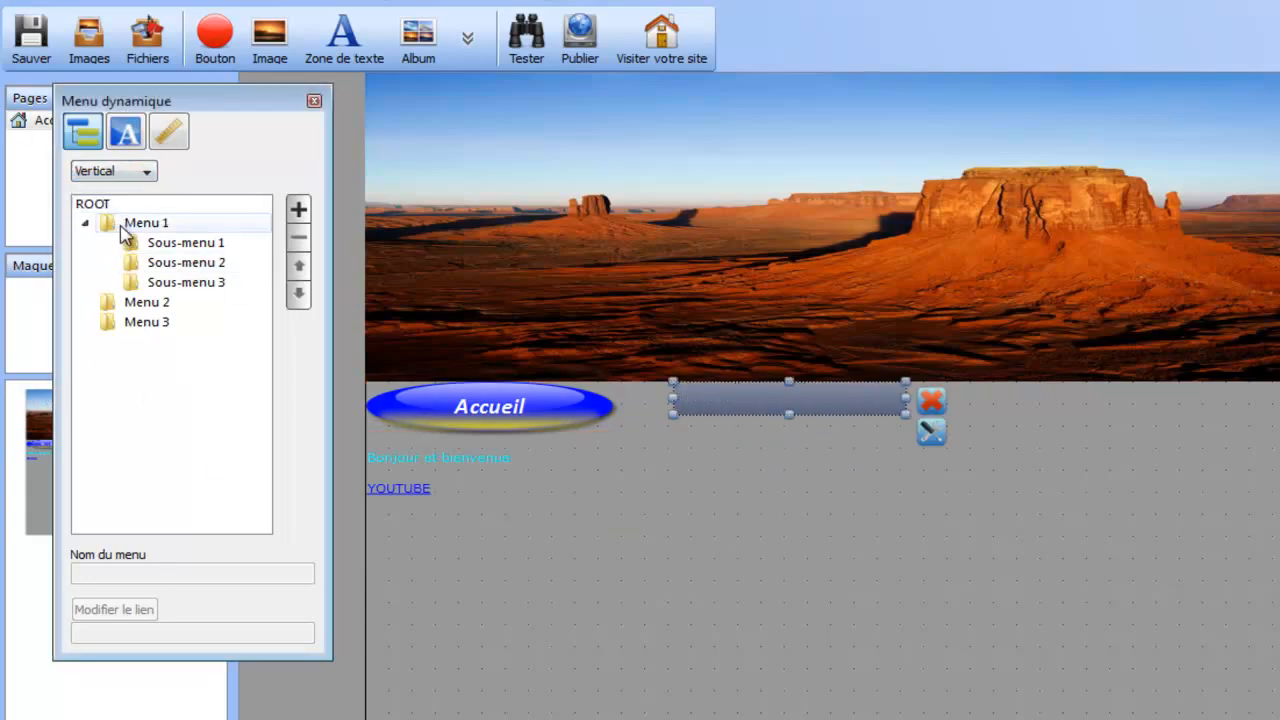
{"action": "left_click_drag", "start_coordinate": [157, 568], "coordinate": [23, 568]}
{"action": "key", "text": "BackSpace"}
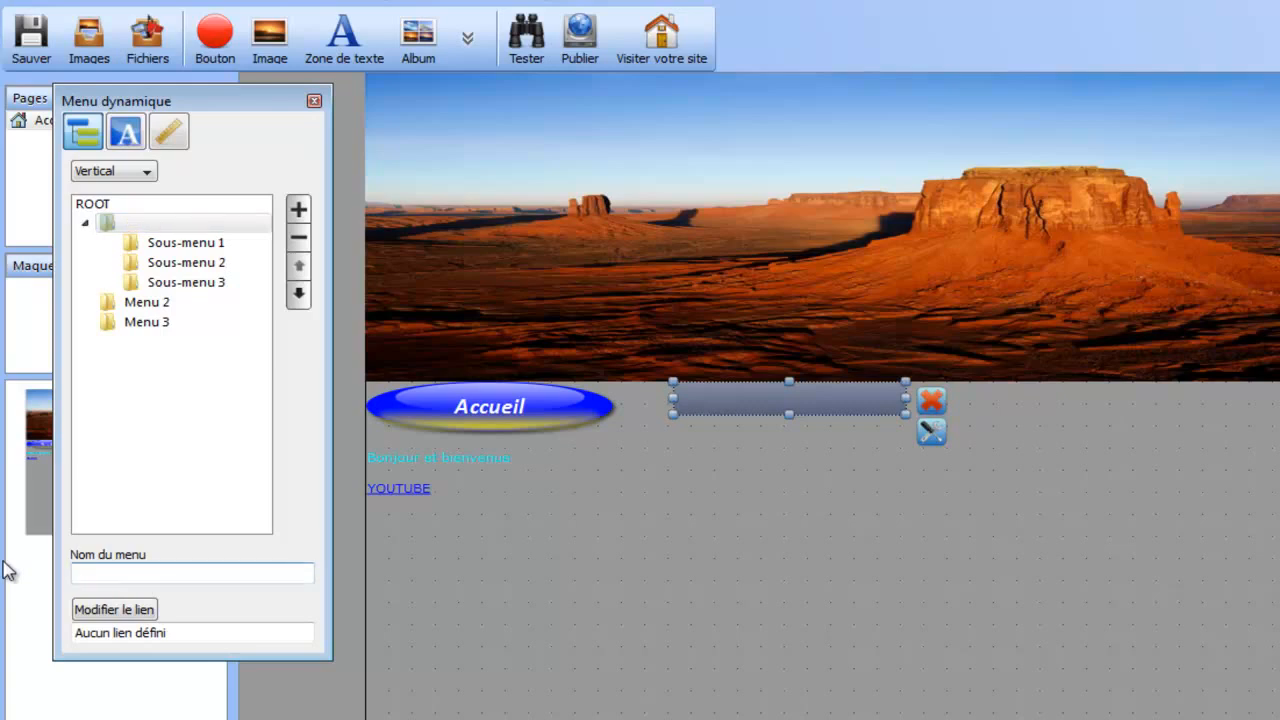
{"action": "left_click", "coordinate": [200, 243]}
{"action": "left_click_drag", "start_coordinate": [145, 575], "coordinate": [3, 577]}
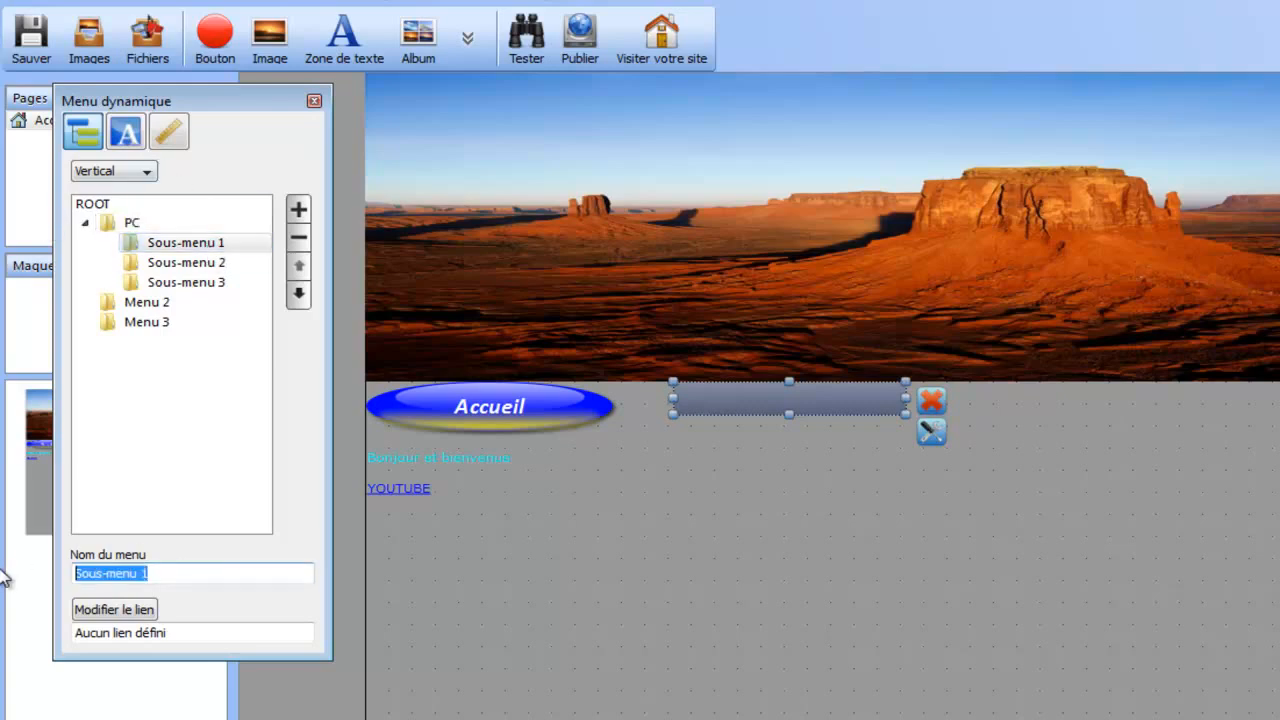
{"action": "type", "text": "MAC"}
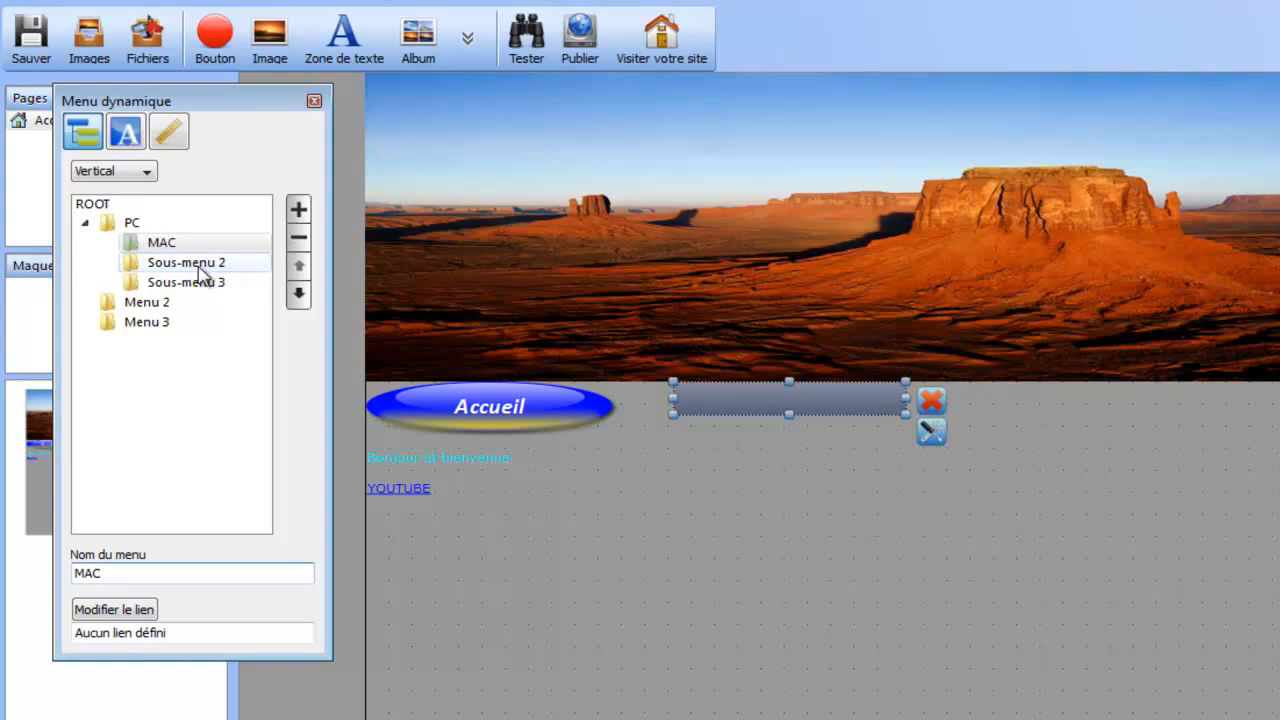
Step: Rename the second and third submenus of PC as OS and X
{"action": "left_click", "coordinate": [180, 262]}
{"action": "left_click", "coordinate": [174, 566]}
{"action": "key", "text": "ctrl+a"}
{"action": "type", "text": "OS"}
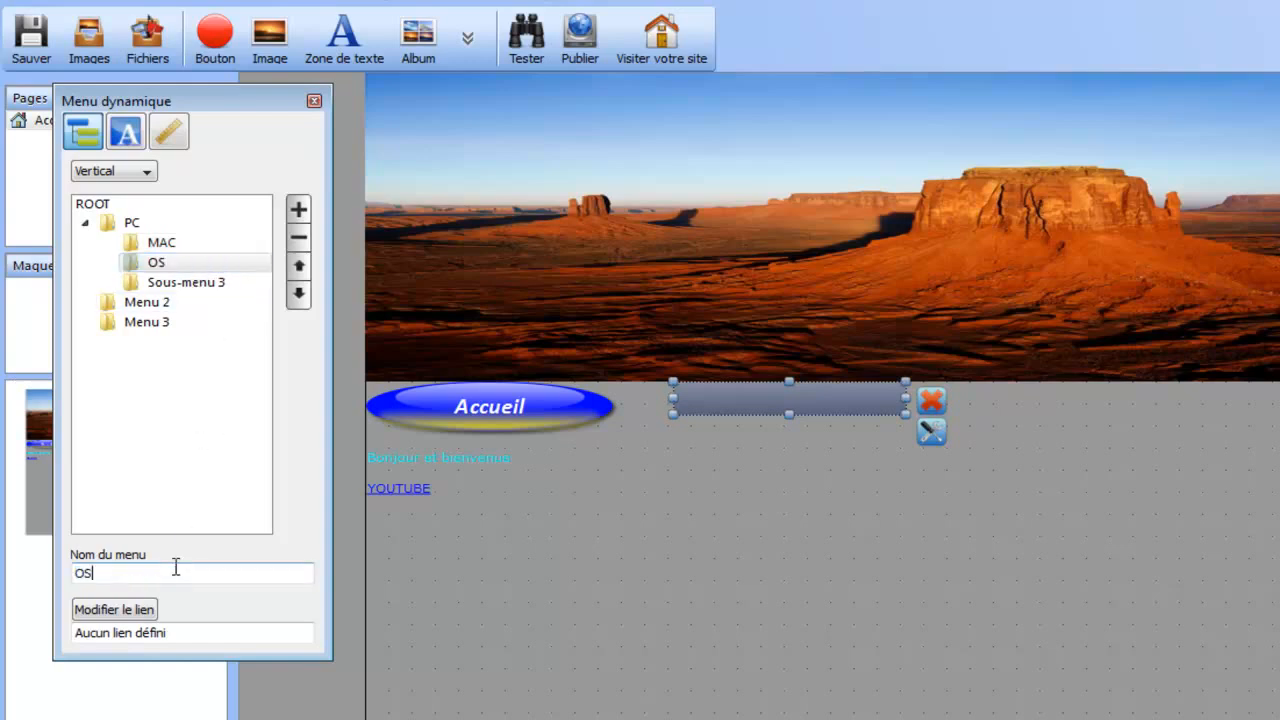
{"action": "left_click", "coordinate": [186, 282]}
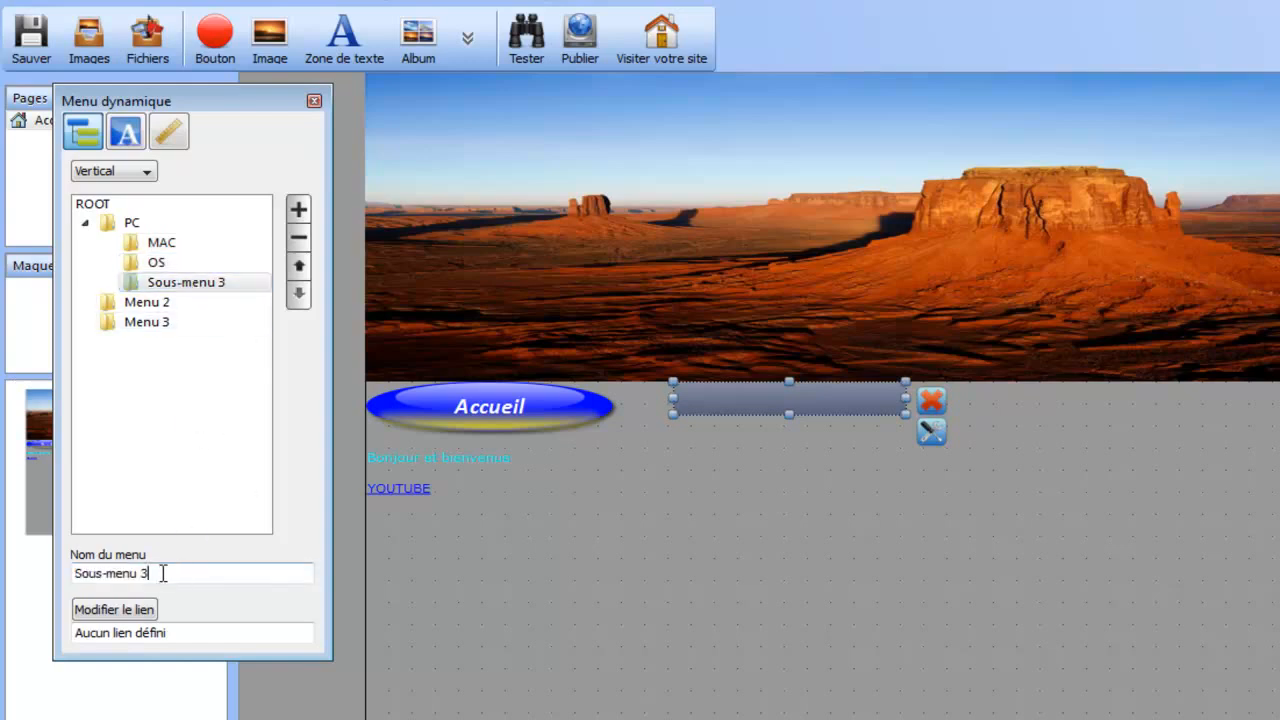
{"action": "left_click_drag", "start_coordinate": [163, 572], "coordinate": [22, 566]}
{"action": "type", "text": "X"}
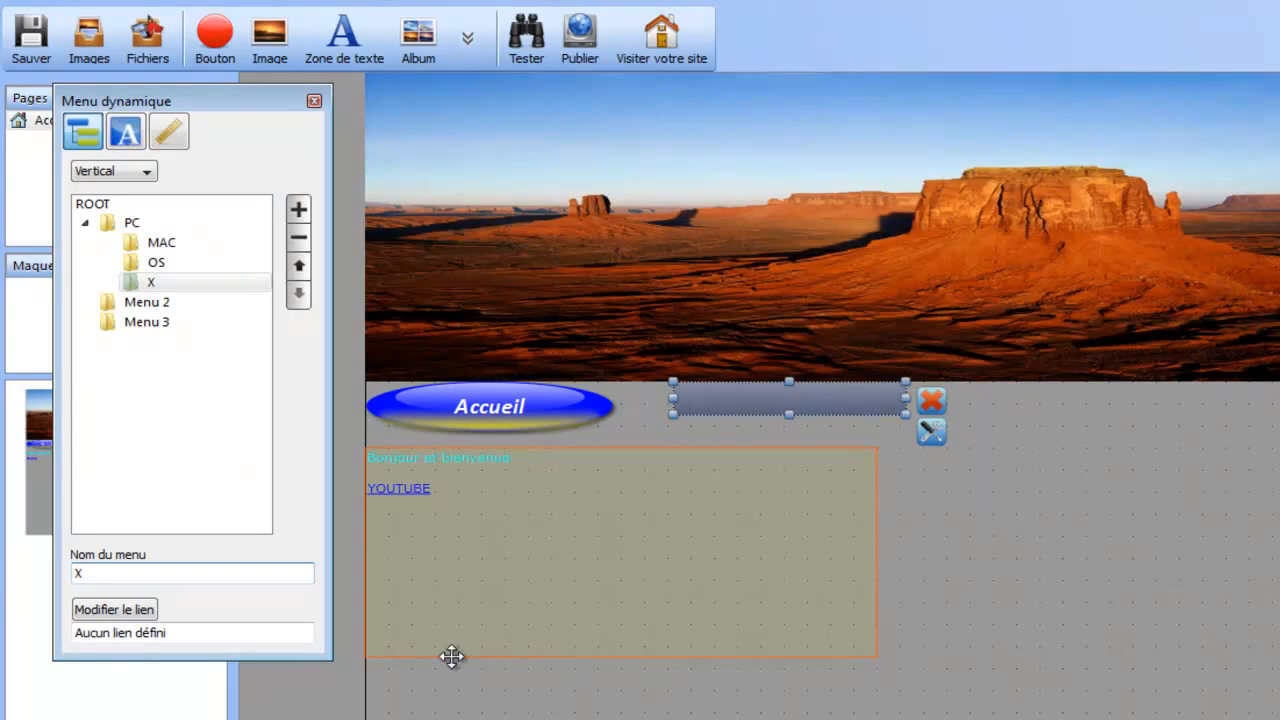
Step: Delete Menu 3 and Menu 2 from the dynamic menu
{"action": "left_click", "coordinate": [150, 321]}
{"action": "left_click", "coordinate": [296, 245]}
{"action": "left_click", "coordinate": [303, 238]}
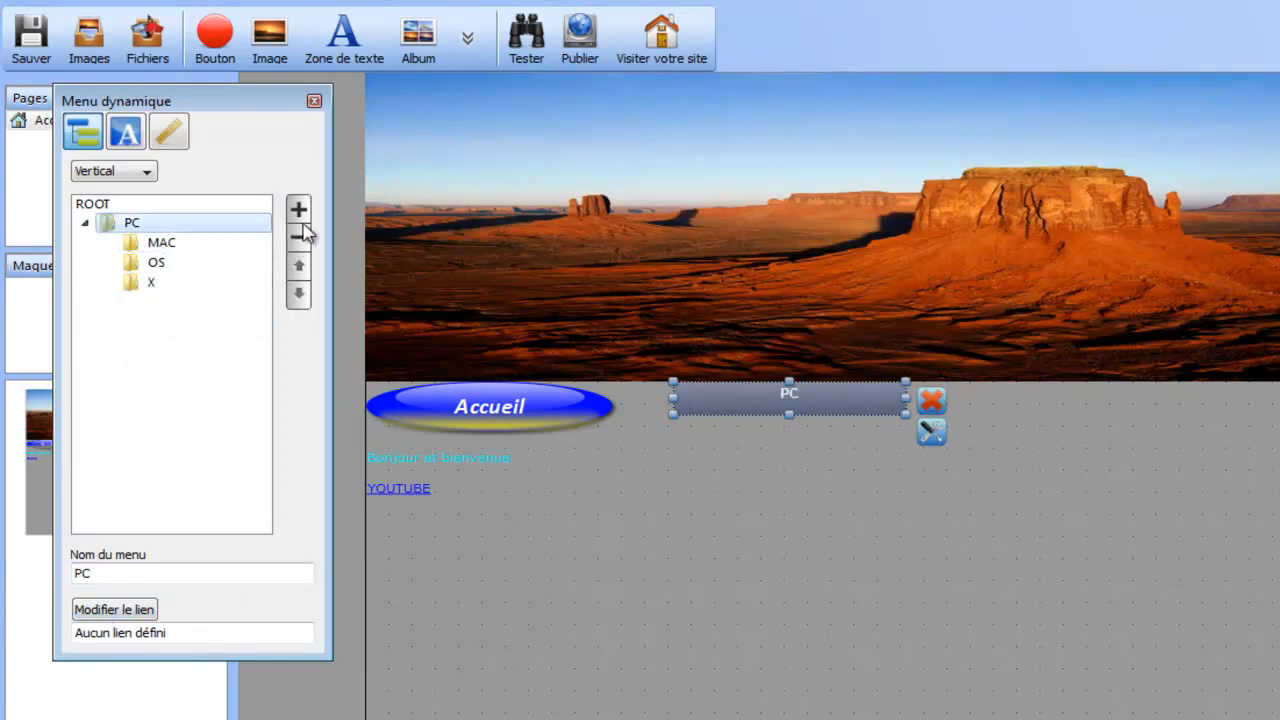
Step: Examine the dynamic menu's ordering options, main menu and submenu styles, and position and size settings
{"action": "left_click", "coordinate": [237, 265]}
{"action": "left_click", "coordinate": [298, 265]}
{"action": "left_click", "coordinate": [298, 293]}
{"action": "left_click", "coordinate": [126, 131]}
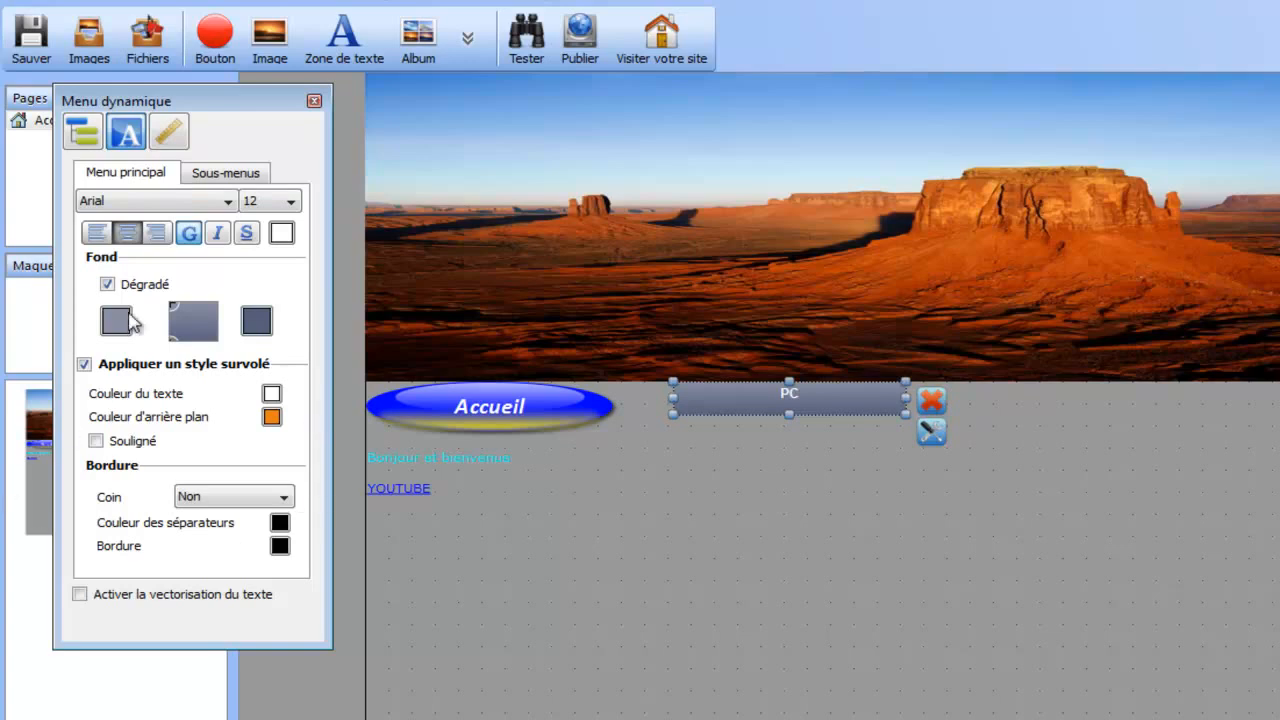
{"action": "left_click", "coordinate": [228, 172]}
{"action": "left_click", "coordinate": [92, 178]}
{"action": "left_click", "coordinate": [168, 132]}
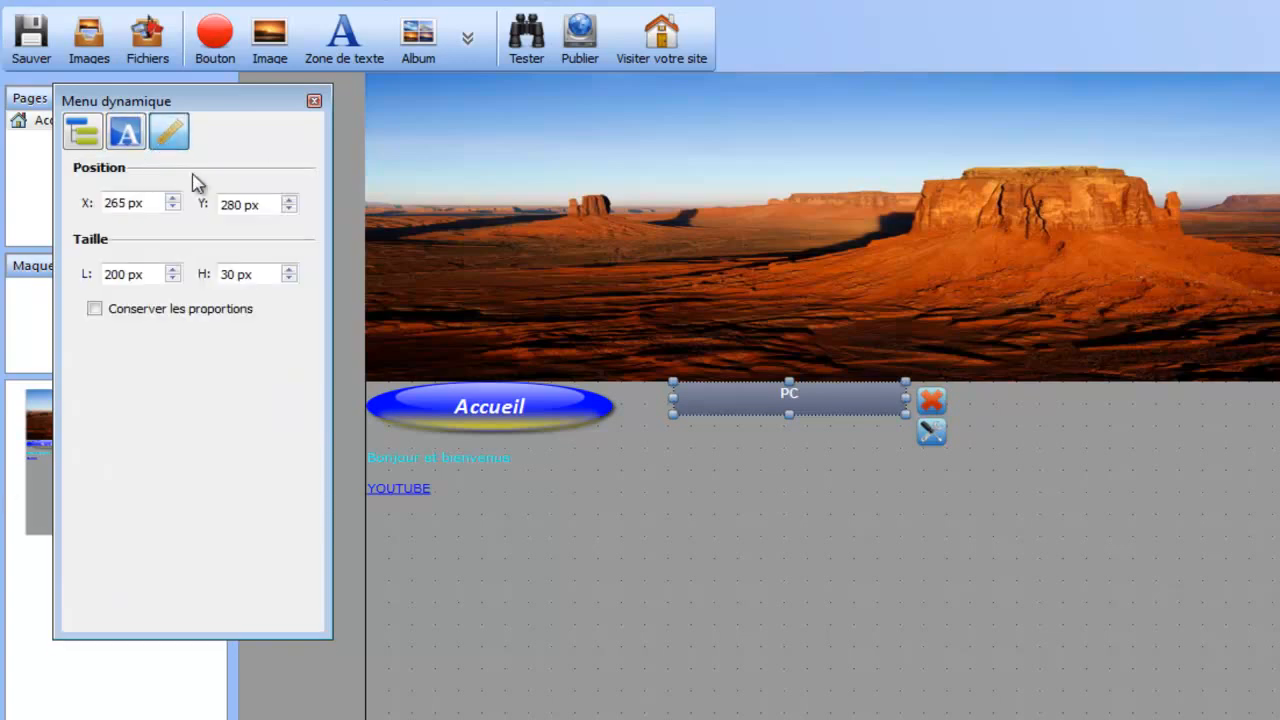
{"action": "left_click", "coordinate": [880, 491]}
{"action": "left_click", "coordinate": [823, 406]}
{"action": "left_click", "coordinate": [828, 527]}
{"action": "left_click", "coordinate": [1115, 514]}
Step: Activate the blog function on the text zone containing the welcome text
{"action": "left_click", "coordinate": [779, 507]}
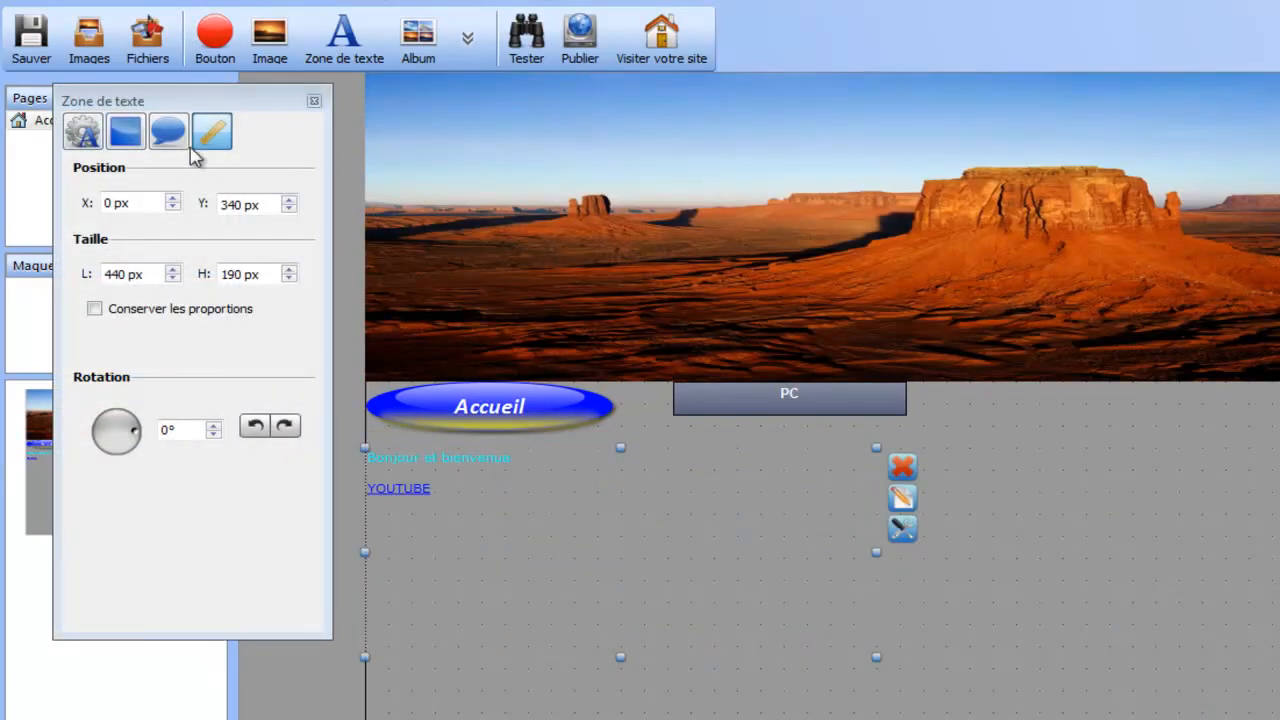
{"action": "left_click", "coordinate": [170, 138]}
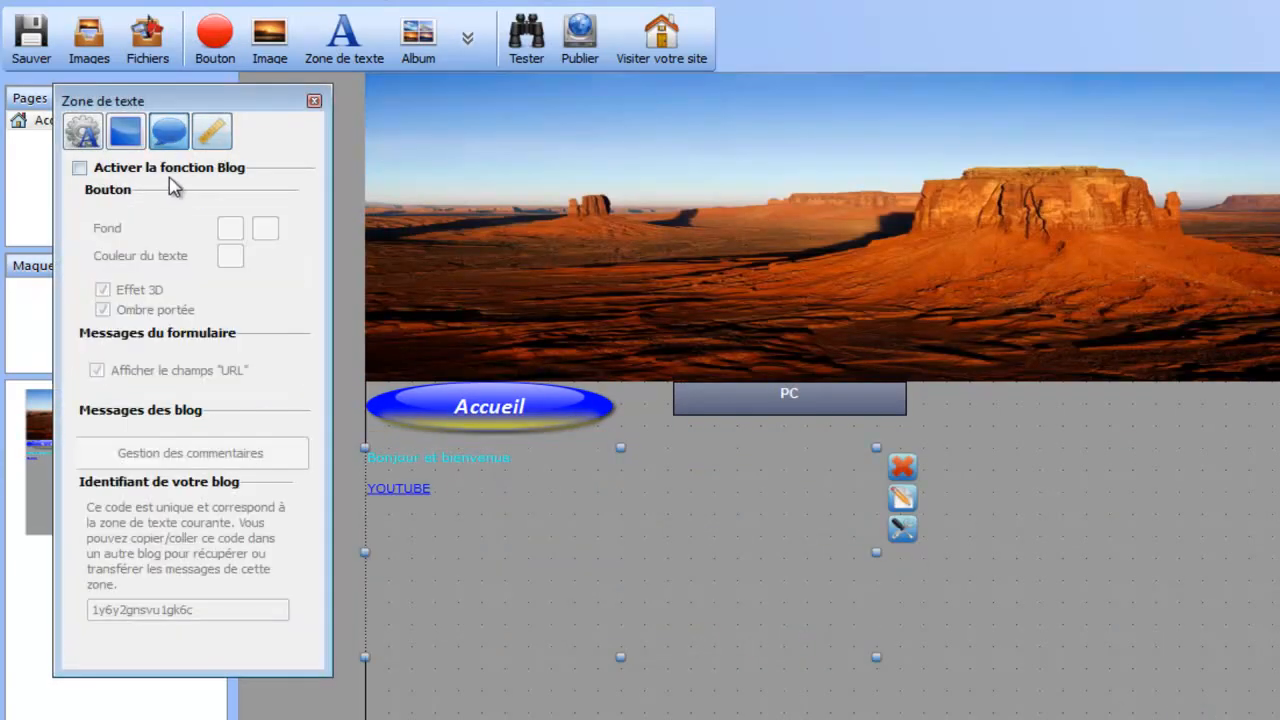
{"action": "left_click", "coordinate": [172, 169]}
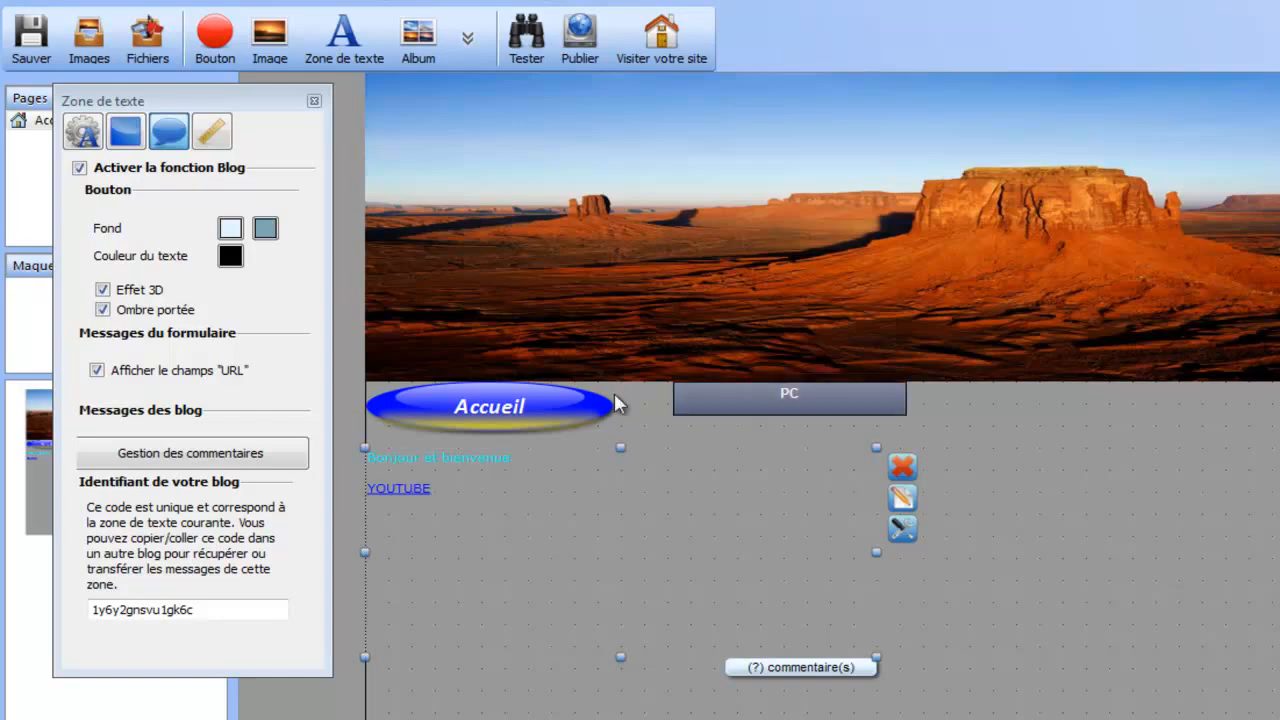
{"action": "left_click", "coordinate": [314, 101]}
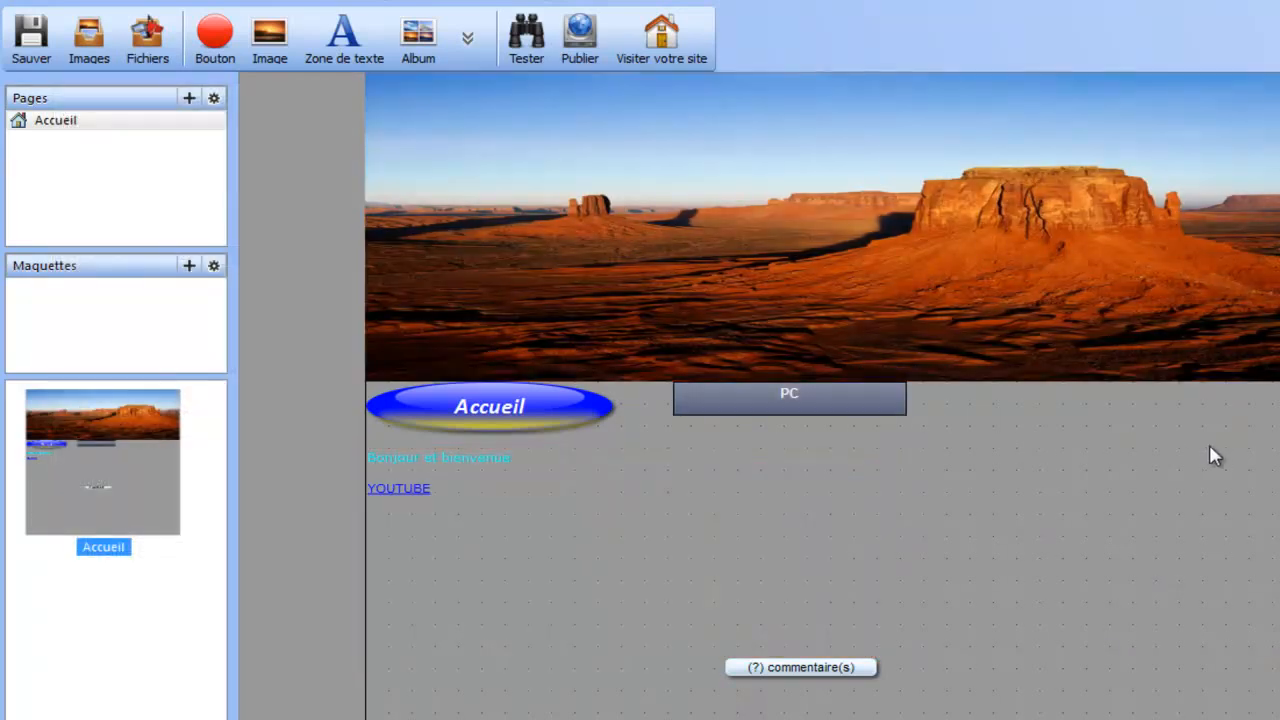
Step: Insert a search engine element and place it just below the banner, to the right of the PC menu
{"action": "left_click", "coordinate": [467, 40]}
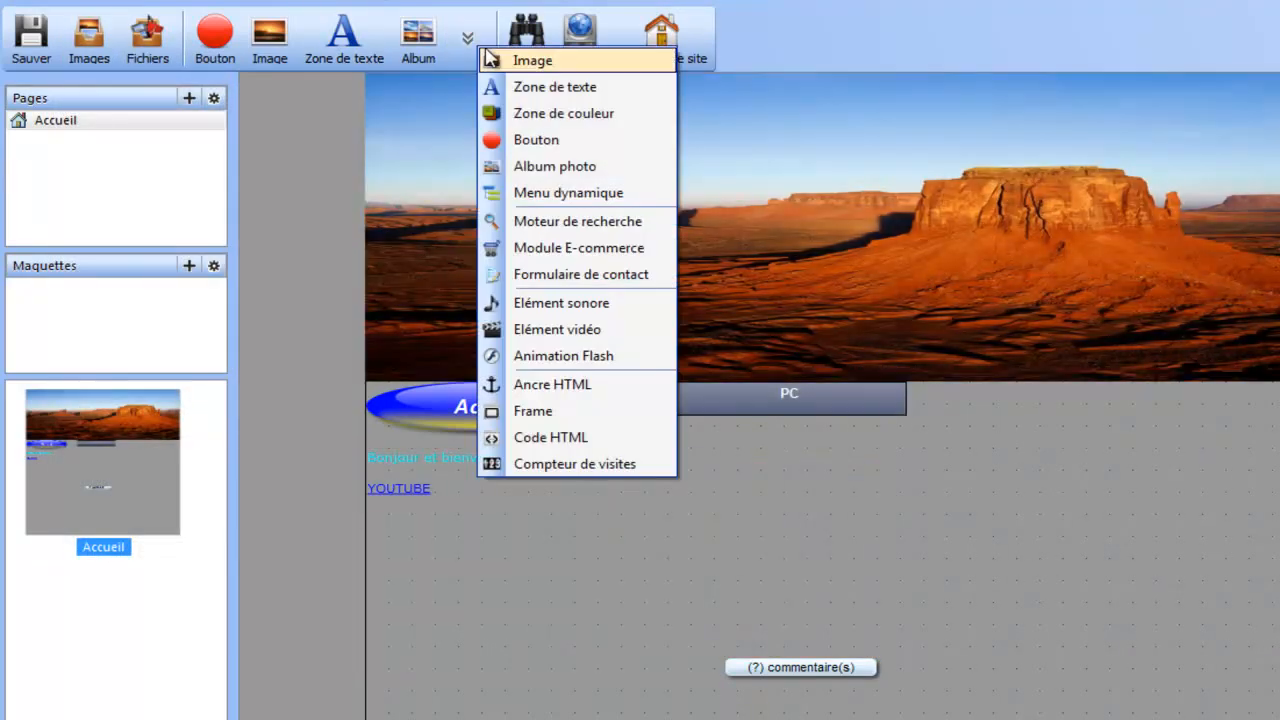
{"action": "left_click", "coordinate": [621, 218]}
{"action": "left_click_drag", "start_coordinate": [663, 166], "coordinate": [1222, 426]}
{"action": "left_click", "coordinate": [1120, 455]}
{"action": "left_click", "coordinate": [1046, 420]}
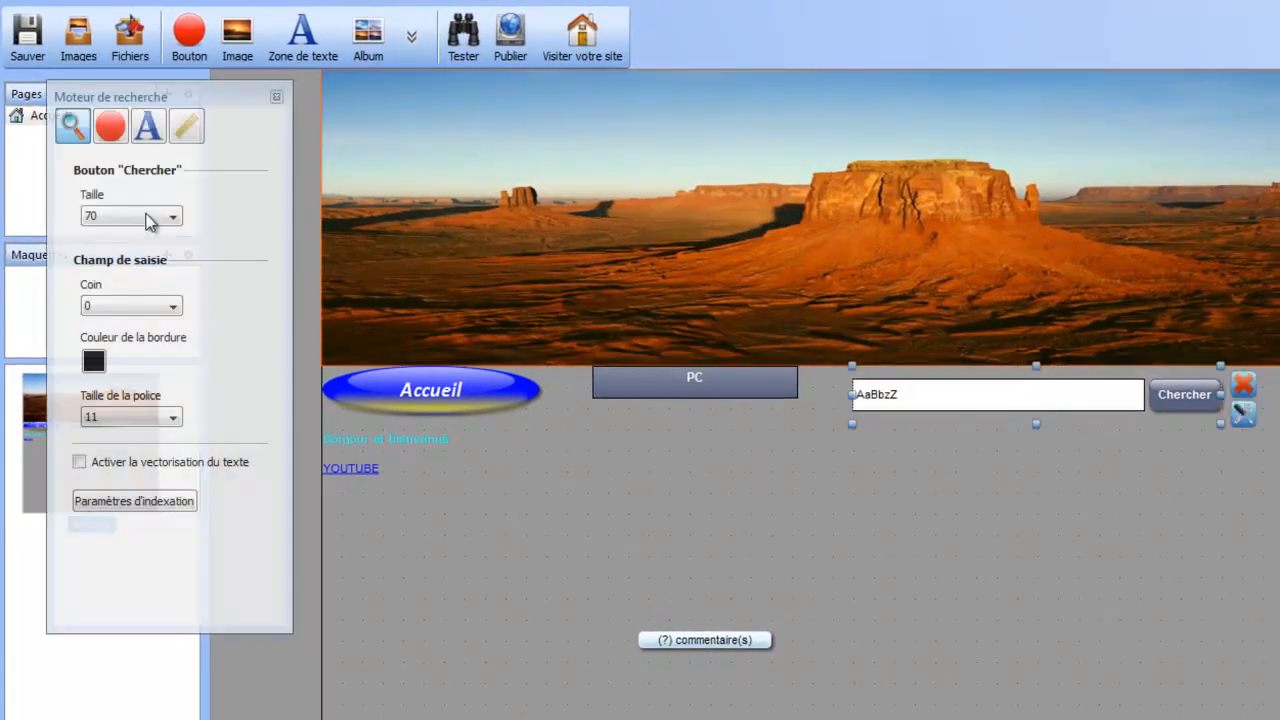
Step: Try "go" as the search button's name, then set it to "Rechercher"
{"action": "left_click", "coordinate": [111, 126]}
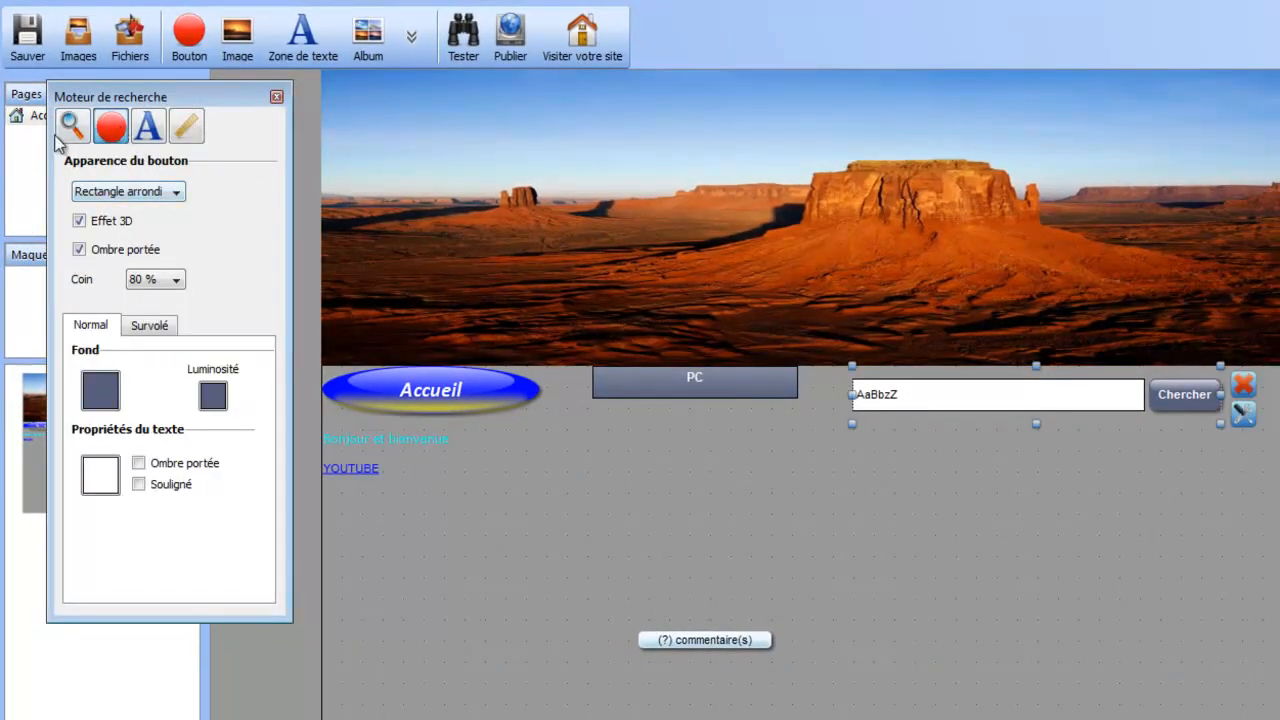
{"action": "left_click", "coordinate": [70, 126]}
{"action": "left_click", "coordinate": [113, 128]}
{"action": "left_click", "coordinate": [148, 128]}
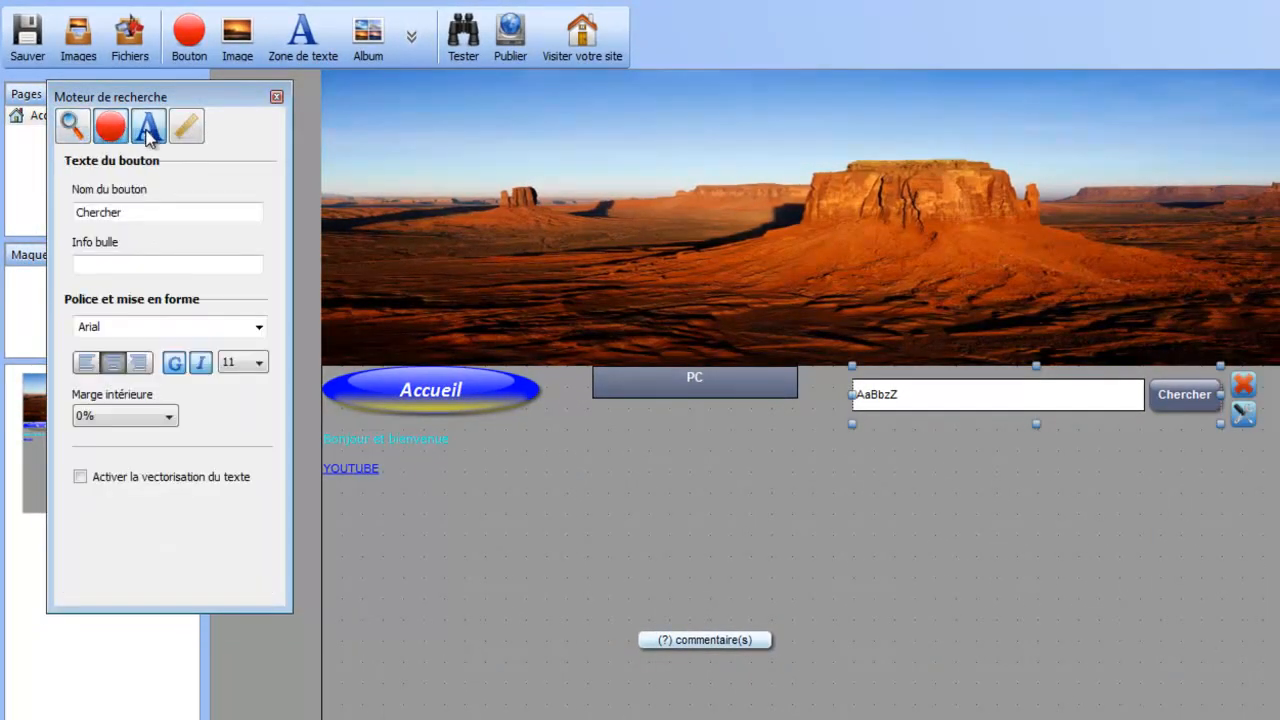
{"action": "left_click_drag", "start_coordinate": [126, 211], "coordinate": [10, 215]}
{"action": "left_click", "coordinate": [135, 264]}
{"action": "left_click_drag", "start_coordinate": [192, 208], "coordinate": [6, 191]}
{"action": "type", "text": "go"}
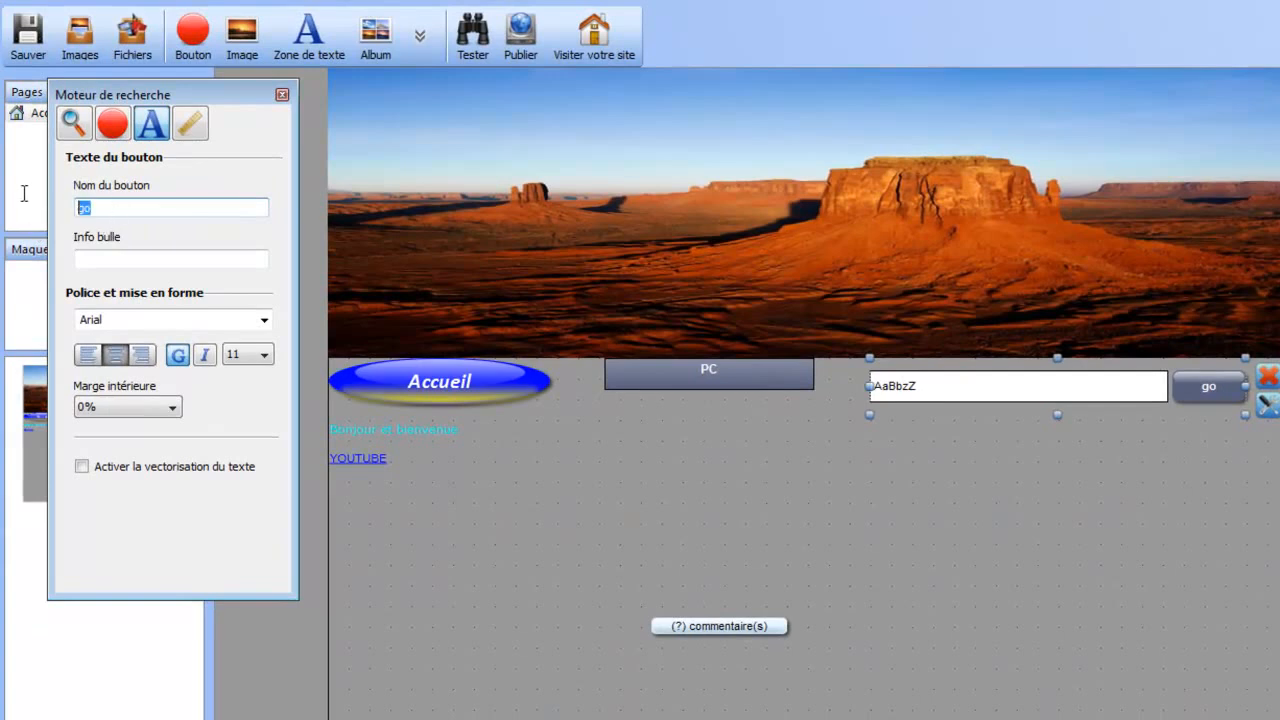
{"action": "type", "text": "Rechercher"}
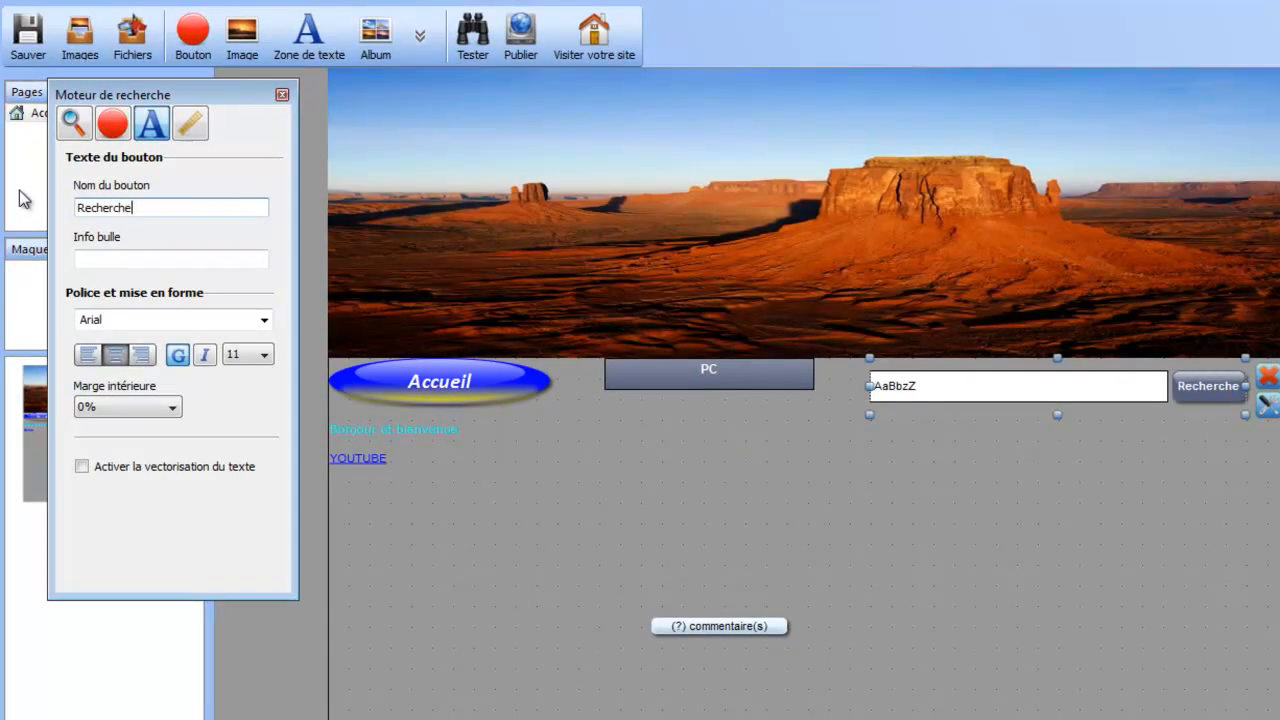
Step: Change the search button's shape to Cercle
{"action": "left_click", "coordinate": [113, 123]}
{"action": "left_click", "coordinate": [130, 187]}
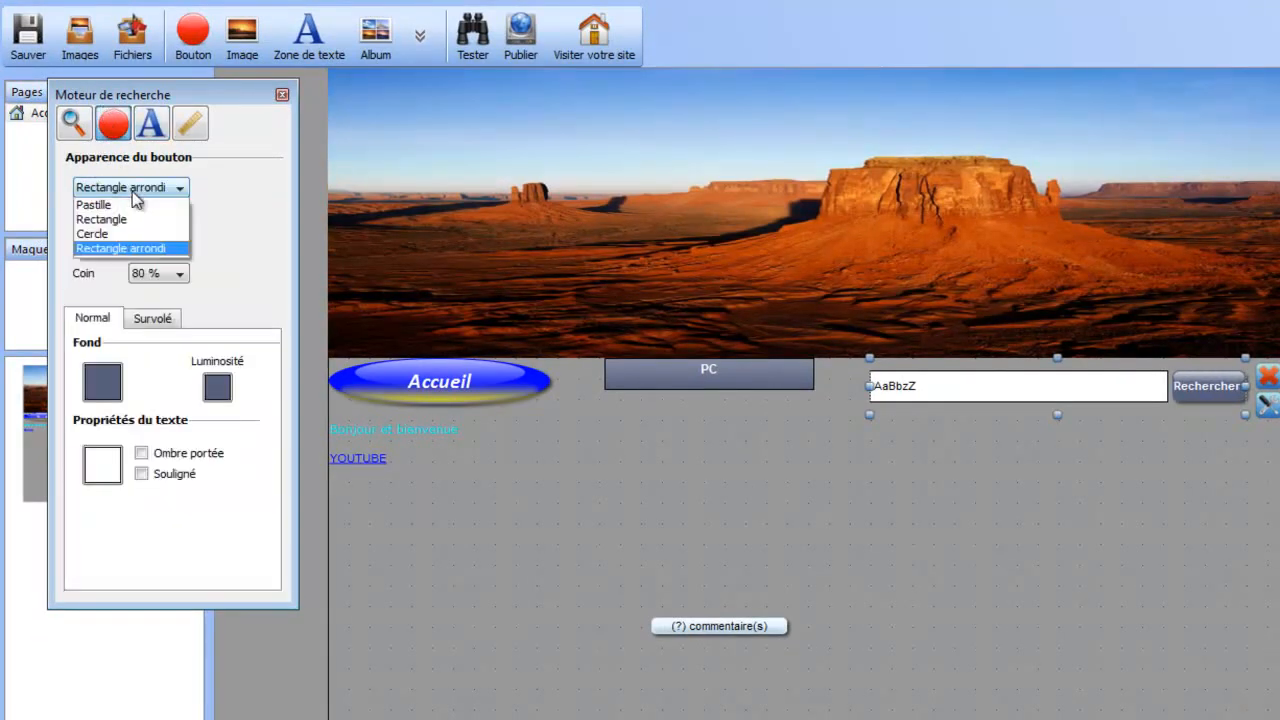
{"action": "left_click", "coordinate": [114, 231]}
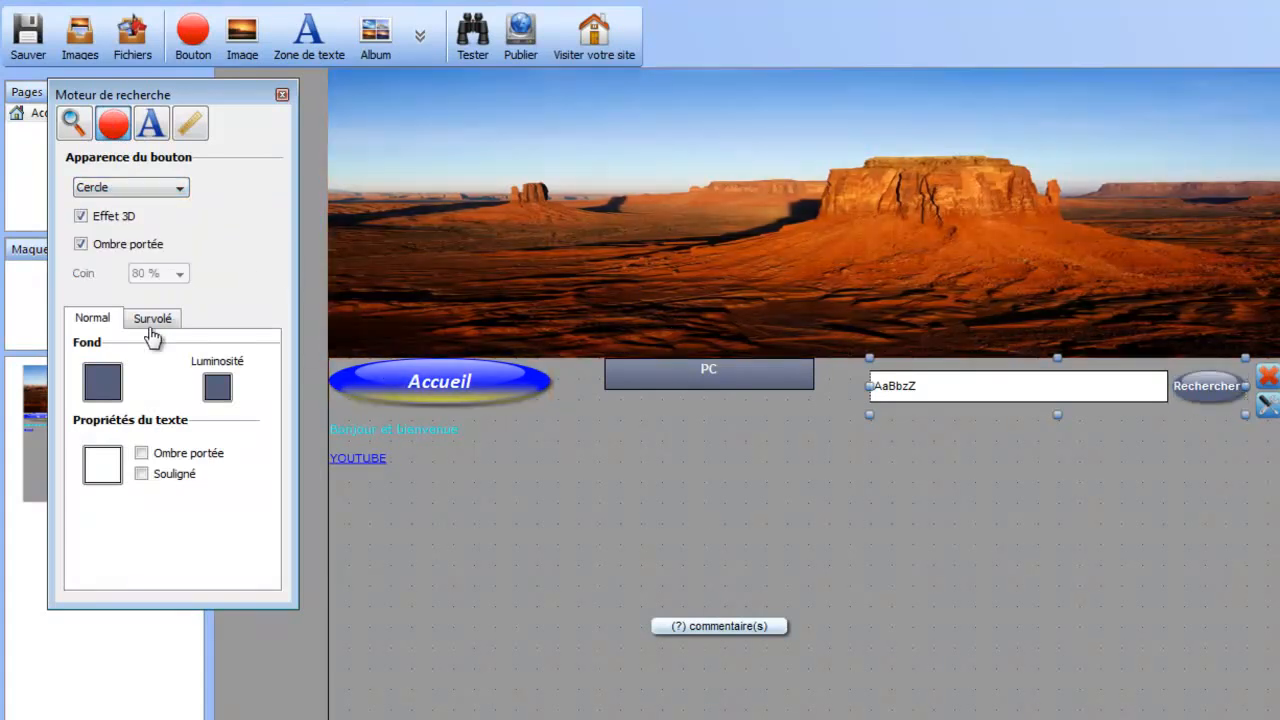
Step: Try sampling the Accueil button's blue with the eyedropper as the search button's background colour
{"action": "left_click", "coordinate": [104, 382]}
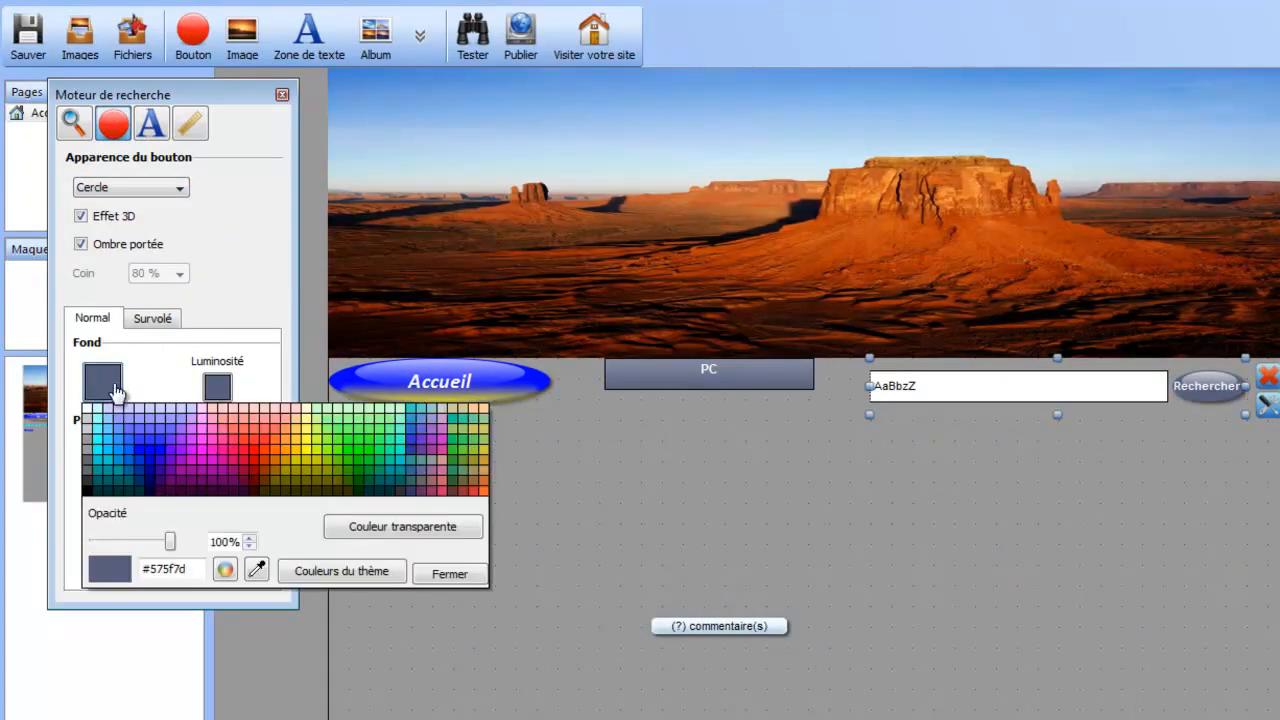
{"action": "left_click", "coordinate": [249, 568]}
{"action": "left_click", "coordinate": [104, 382]}
{"action": "left_click", "coordinate": [252, 568]}
{"action": "left_click", "coordinate": [500, 370]}
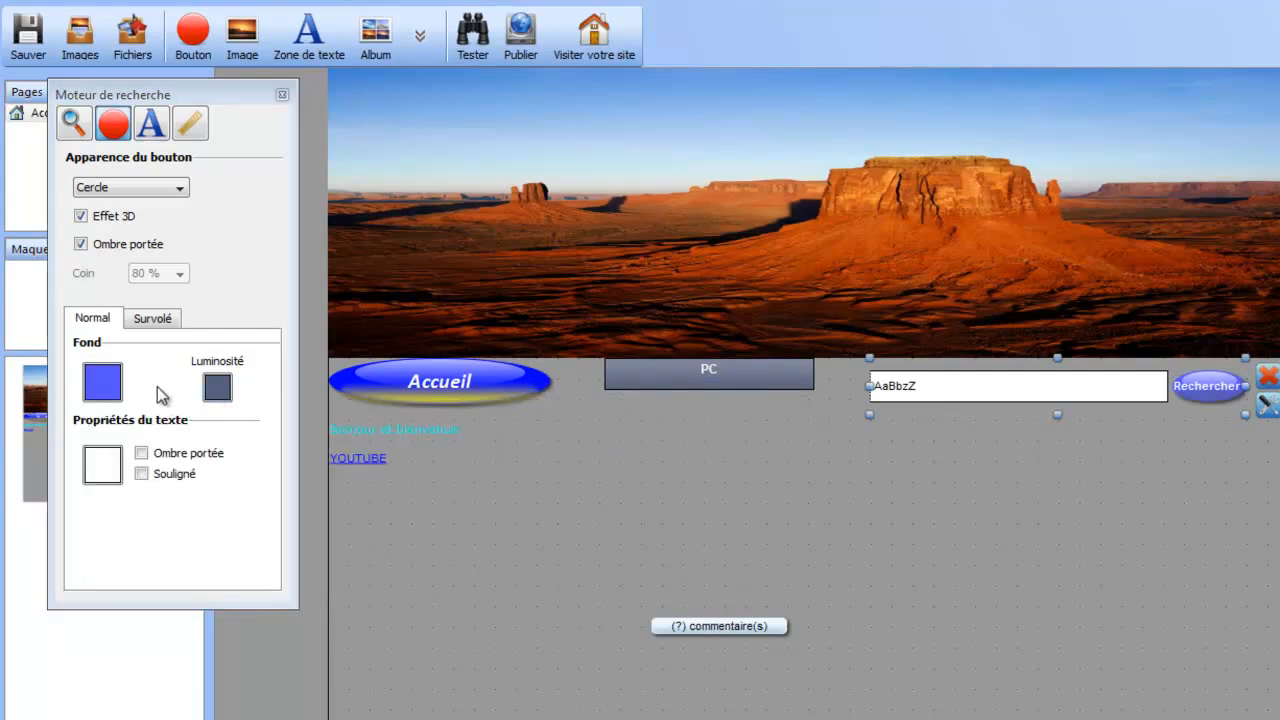
Step: Set the search button's normal background to deep blue and its luminosity colour to yellow
{"action": "left_click", "coordinate": [104, 390]}
{"action": "left_click", "coordinate": [167, 430]}
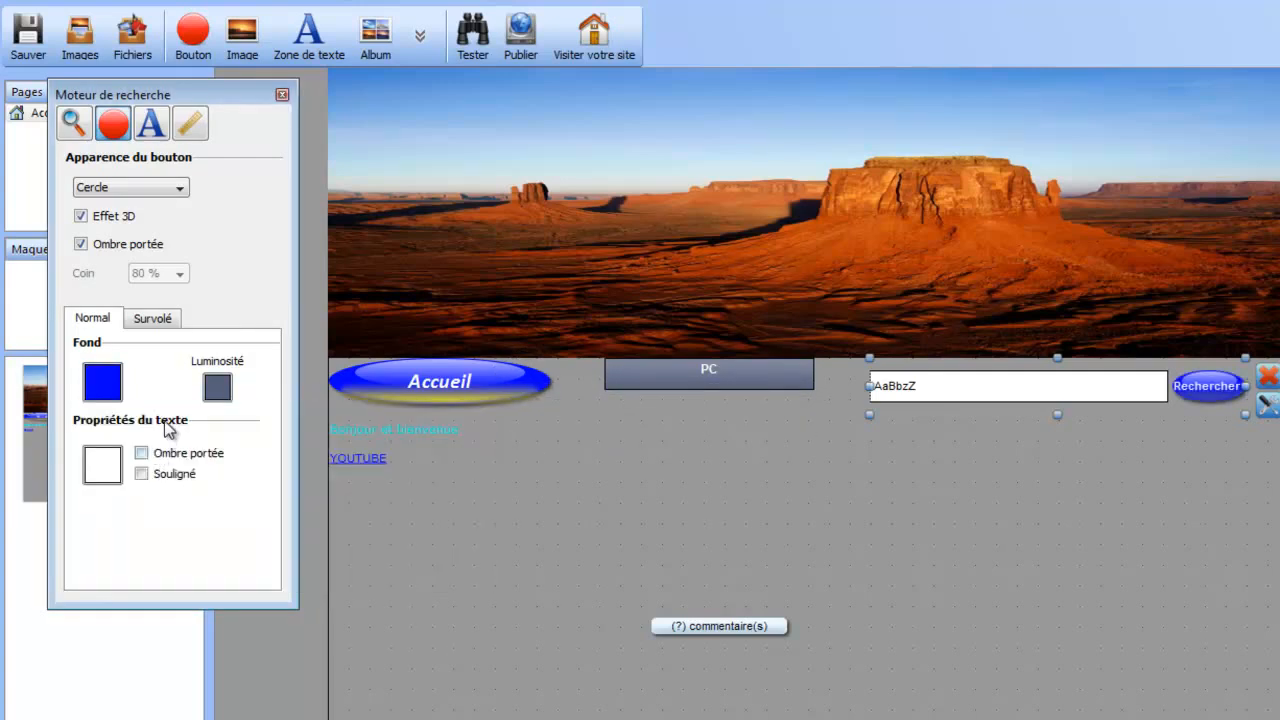
{"action": "left_click", "coordinate": [217, 387]}
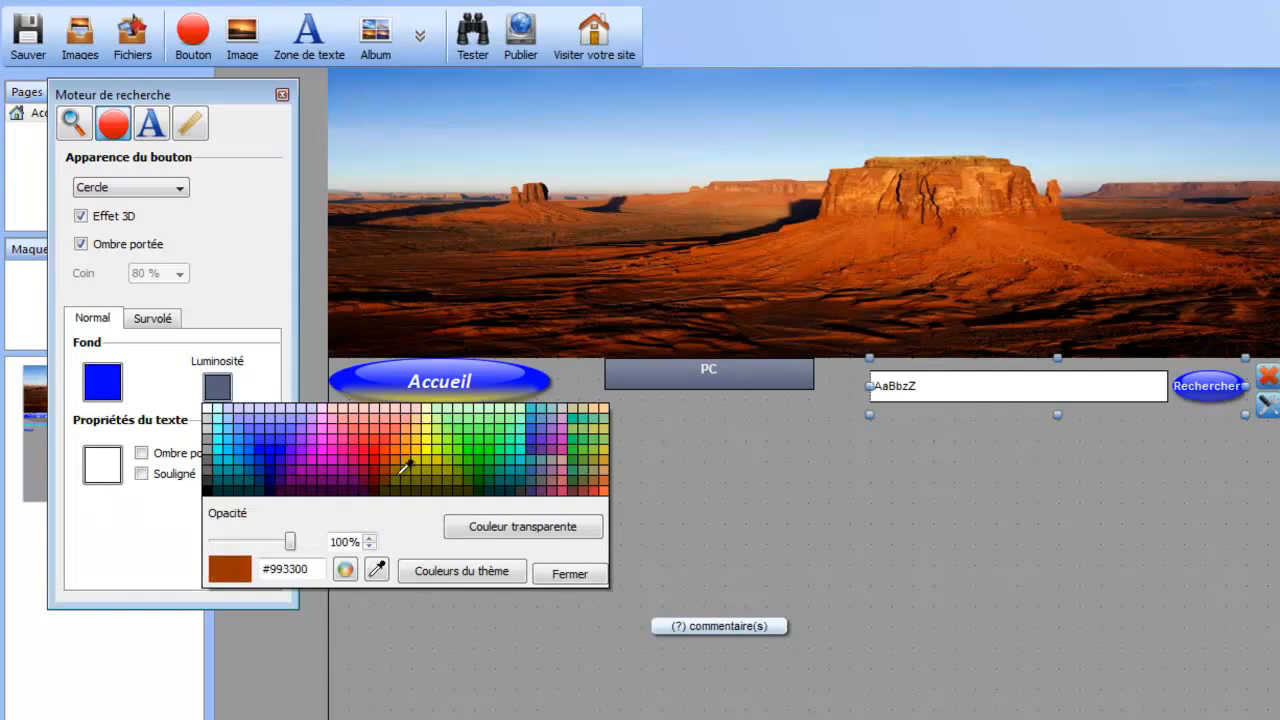
{"action": "left_click", "coordinate": [431, 452]}
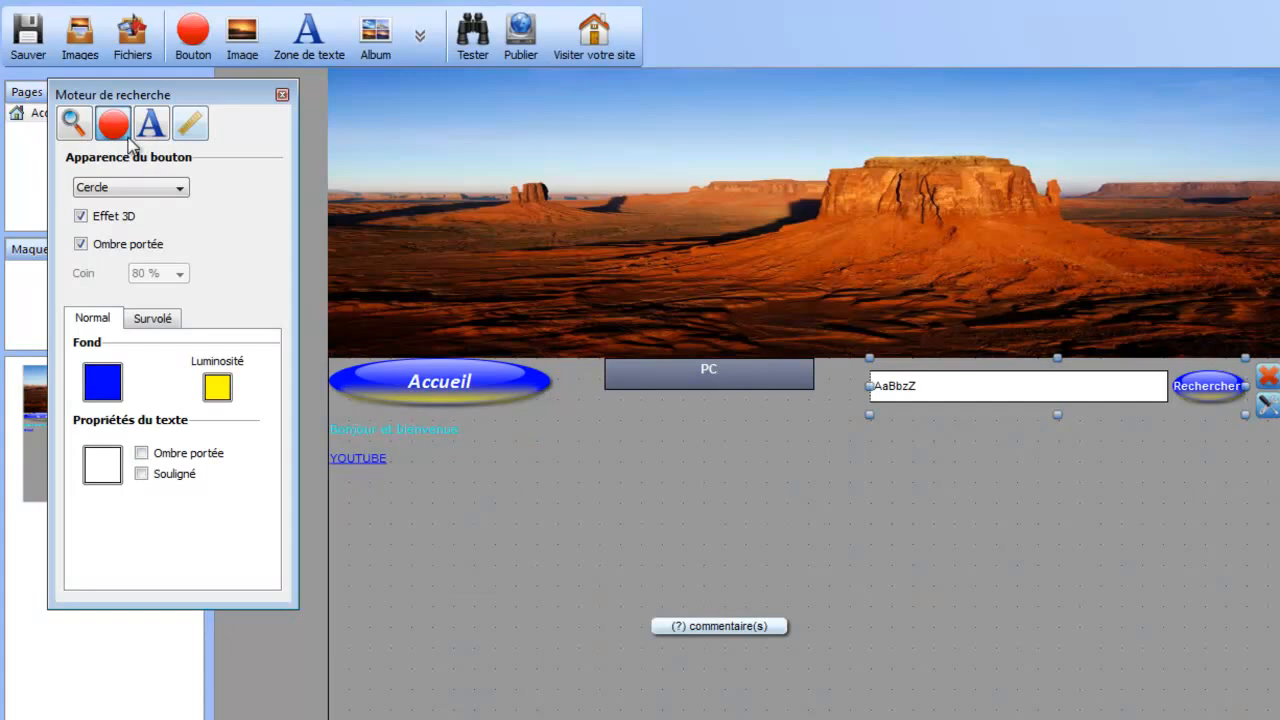
{"action": "left_click", "coordinate": [151, 122]}
{"action": "left_click", "coordinate": [206, 356]}
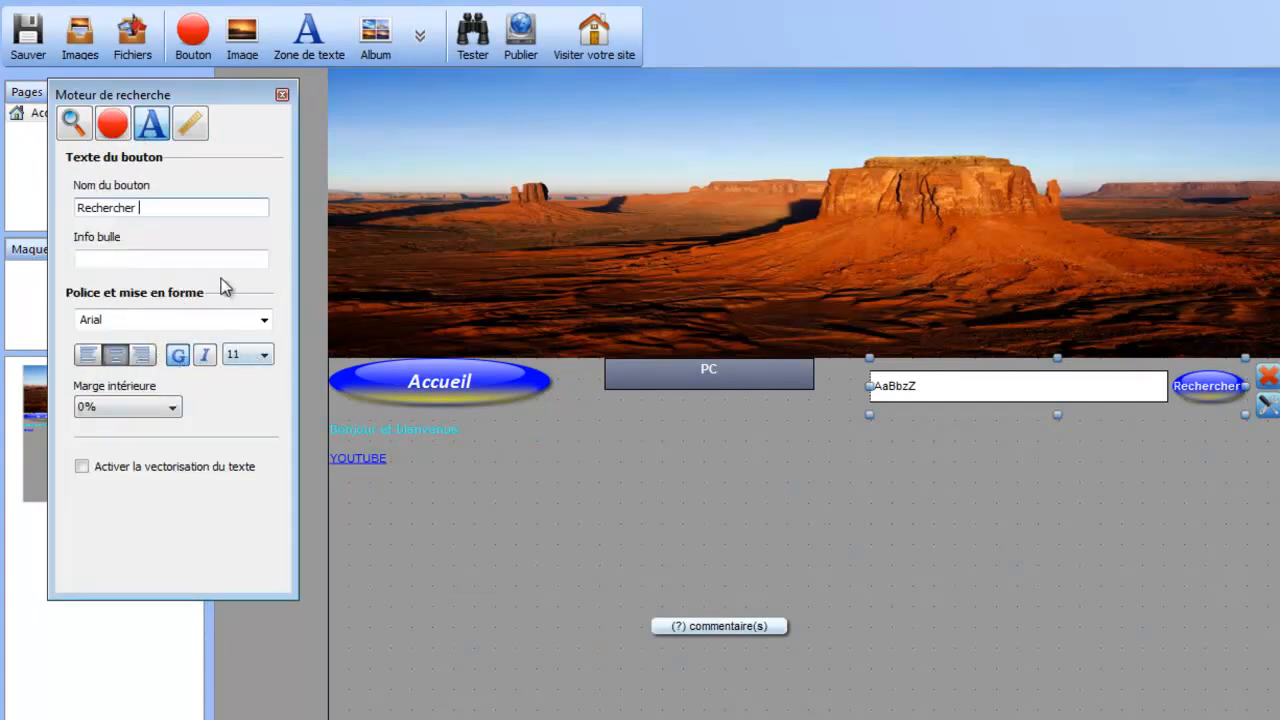
{"action": "left_click", "coordinate": [190, 124]}
{"action": "left_click", "coordinate": [833, 313]}
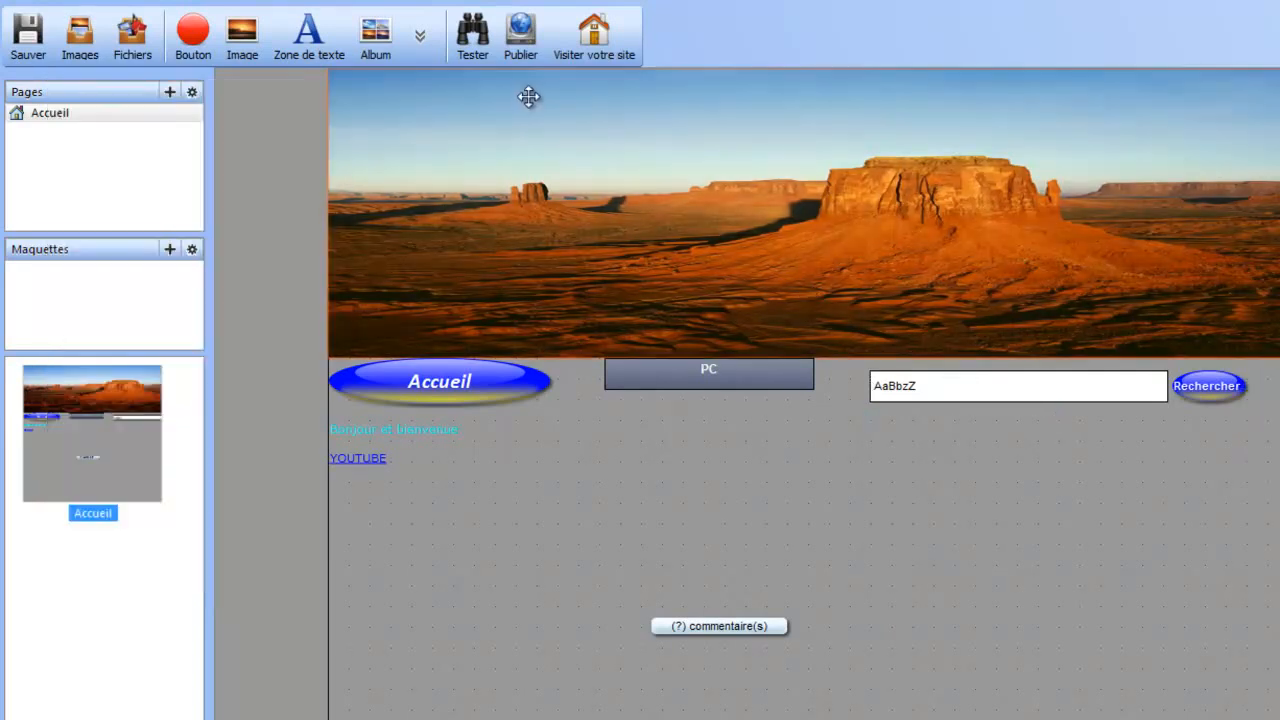
Step: Insert a contact form and place it below the search engine at X 500 px, Y 340 px
{"action": "left_click", "coordinate": [420, 36]}
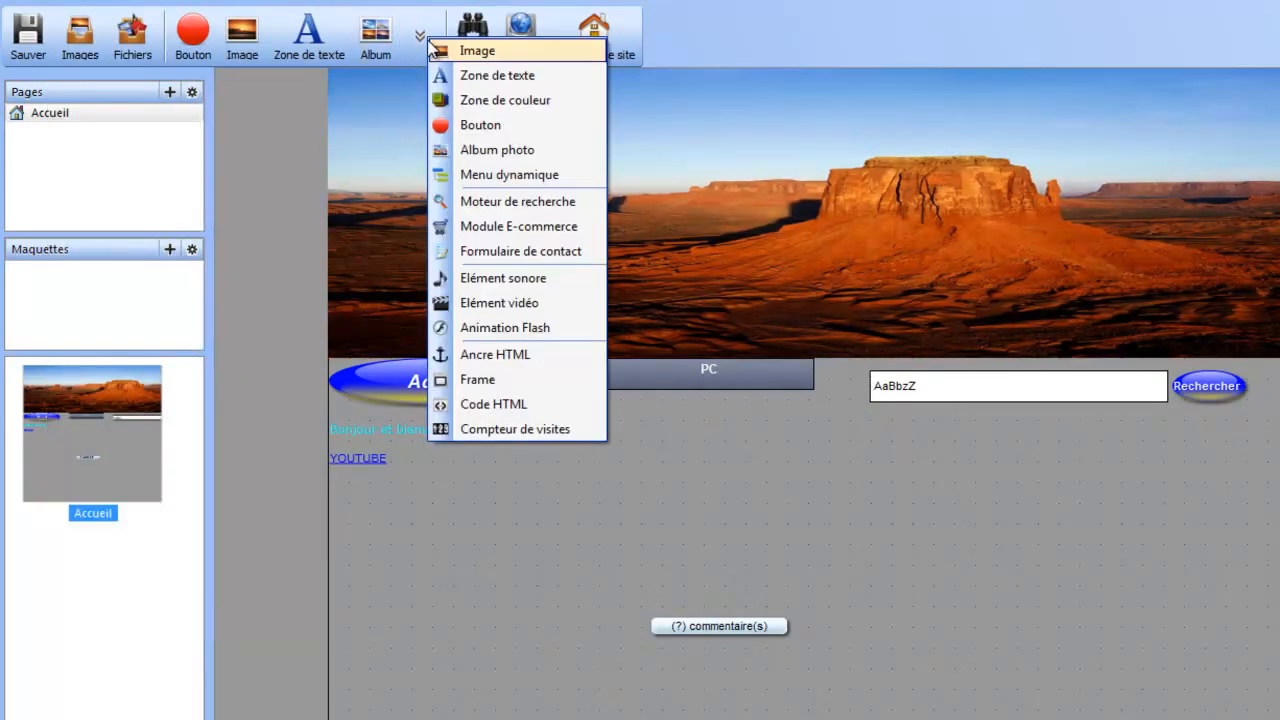
{"action": "left_click", "coordinate": [520, 251]}
{"action": "left_click_drag", "start_coordinate": [623, 266], "coordinate": [1023, 514]}
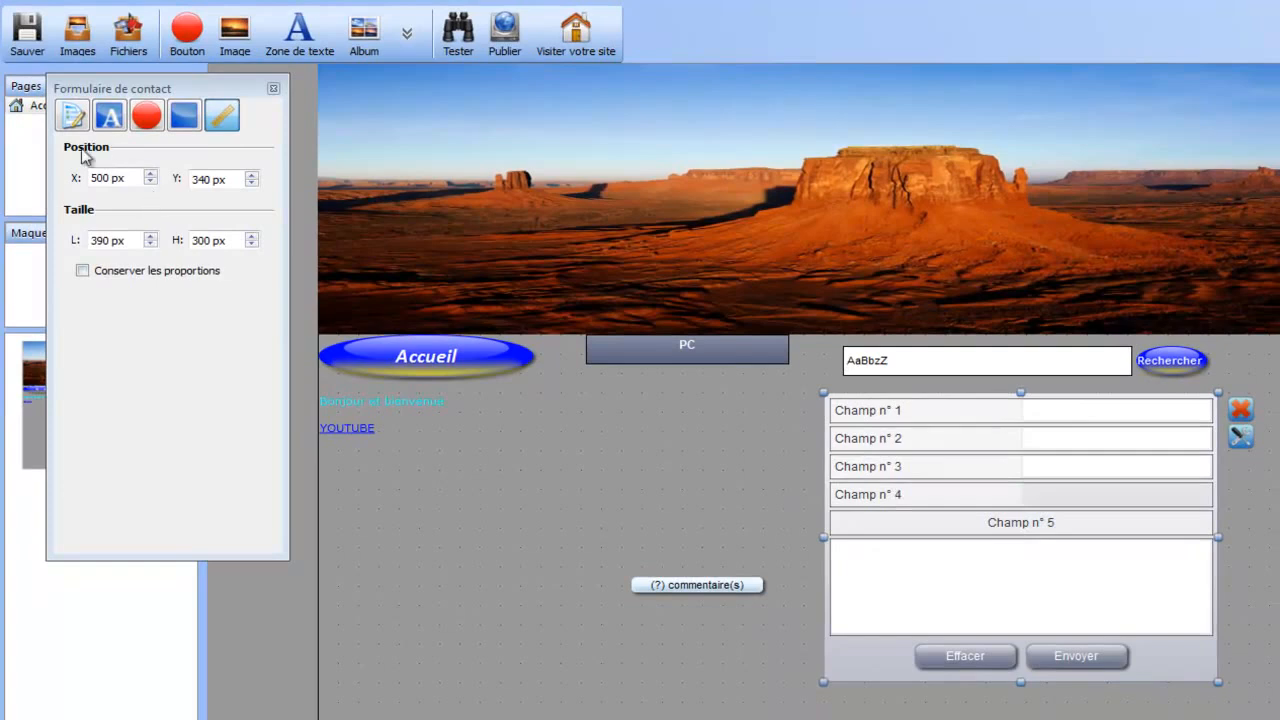
Step: Set the contact form's number of fields to 2
{"action": "left_click", "coordinate": [72, 116]}
{"action": "left_click", "coordinate": [158, 176]}
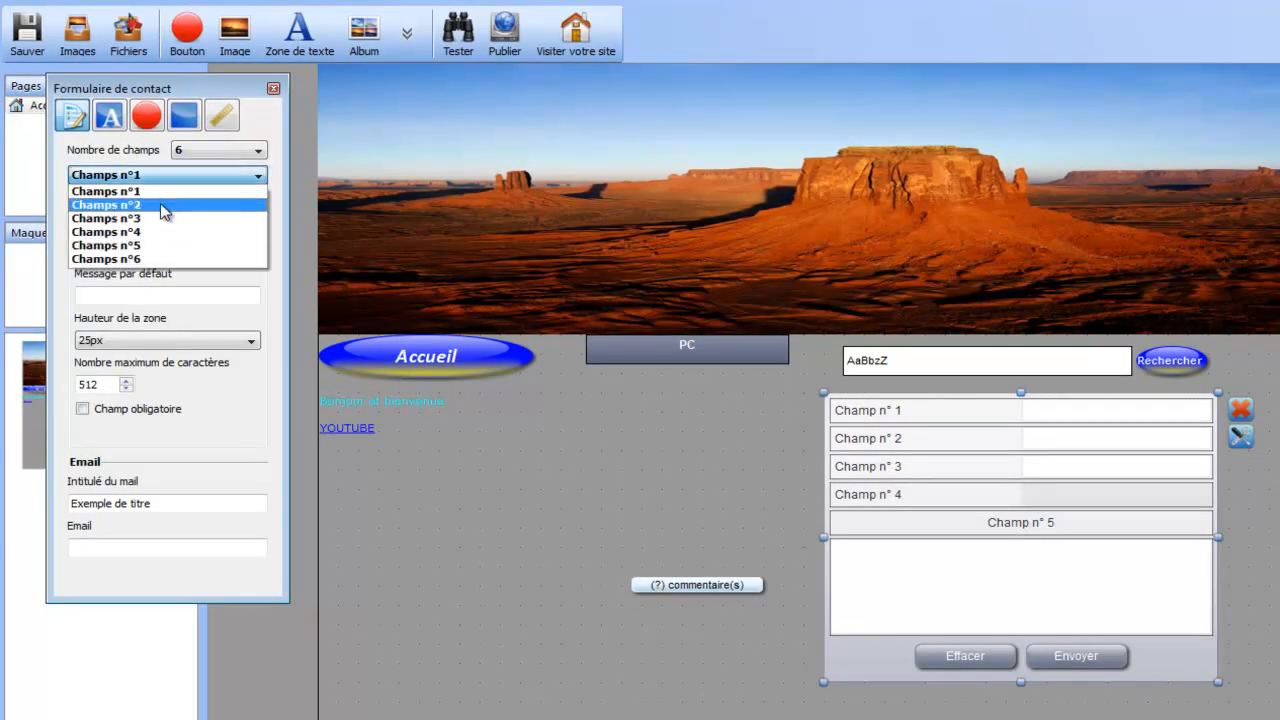
{"action": "left_click", "coordinate": [162, 206]}
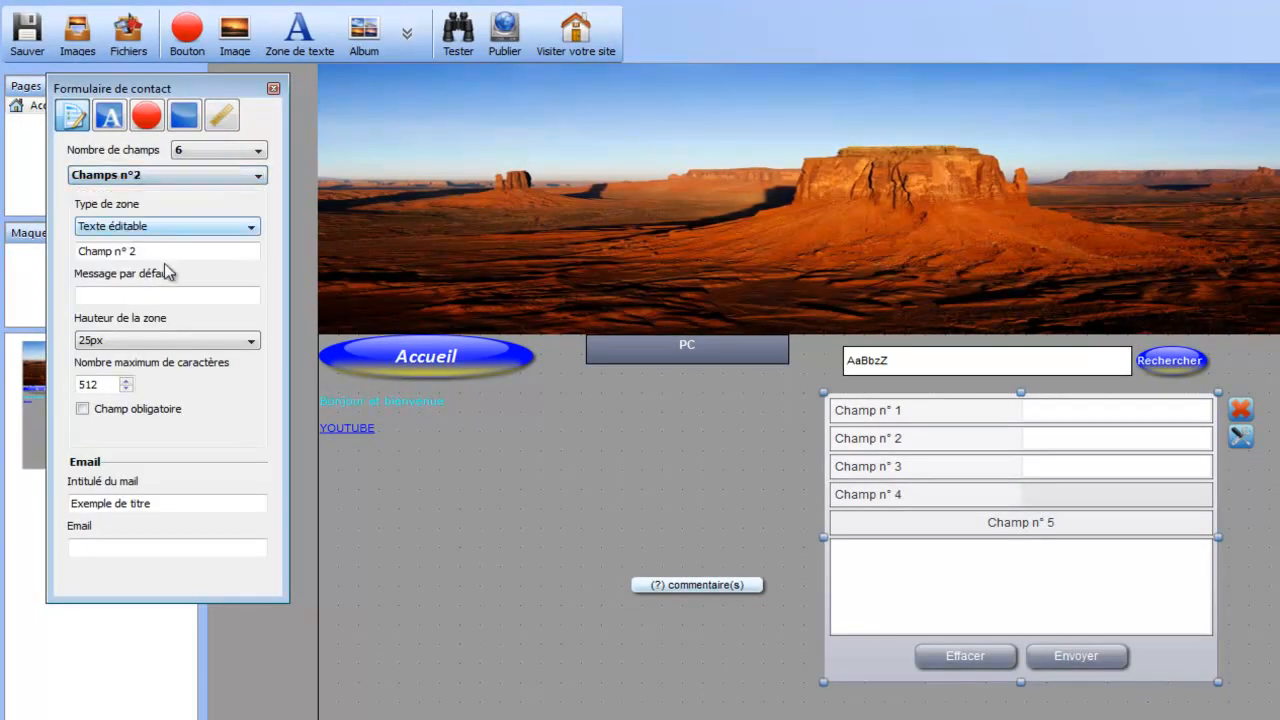
{"action": "left_click", "coordinate": [200, 150]}
{"action": "left_click", "coordinate": [190, 173]}
Step: Label the form's first field "Adresse email", give it the default message "Entrez email" and make it mandatory
{"action": "left_click", "coordinate": [150, 176]}
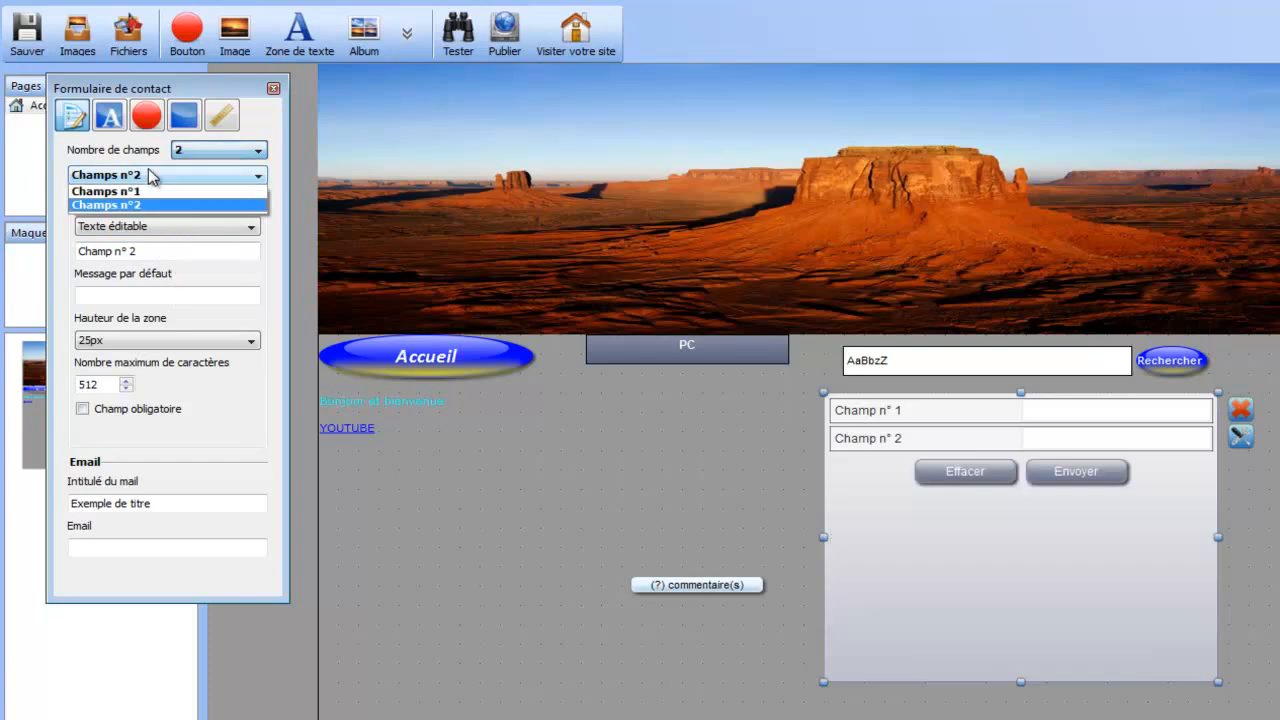
{"action": "left_click", "coordinate": [141, 192]}
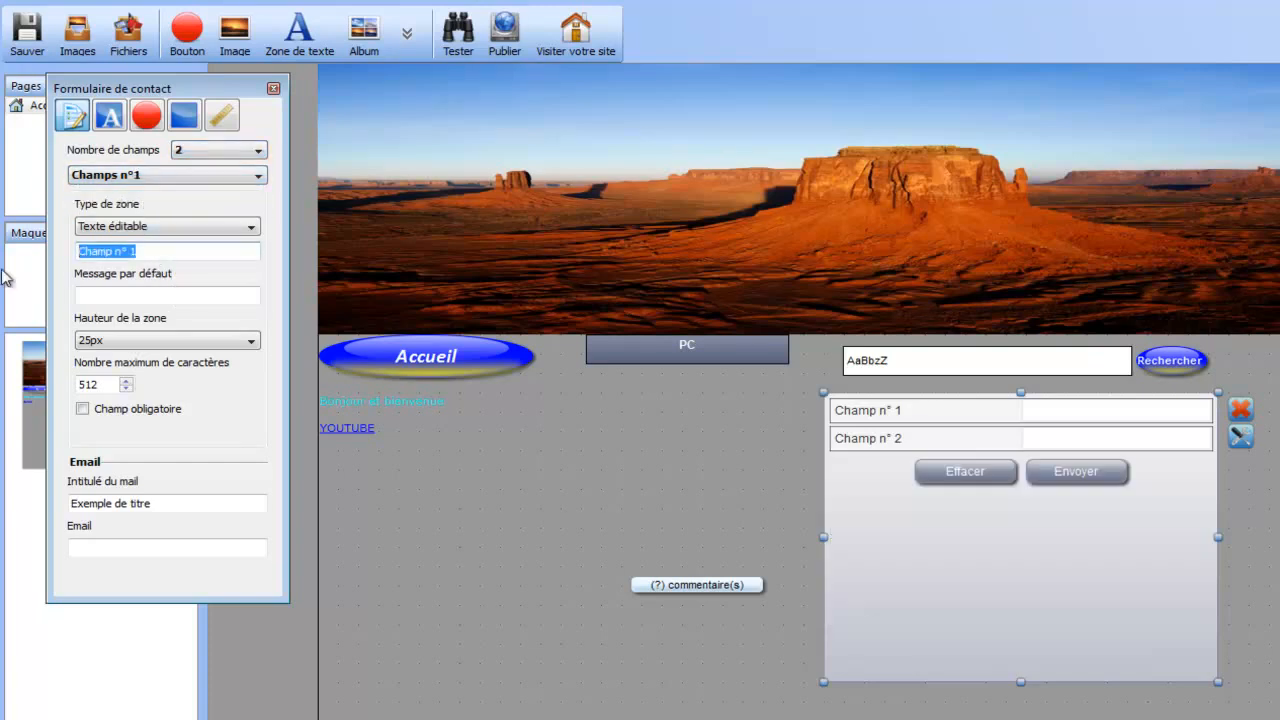
{"action": "type", "text": "Vo"}
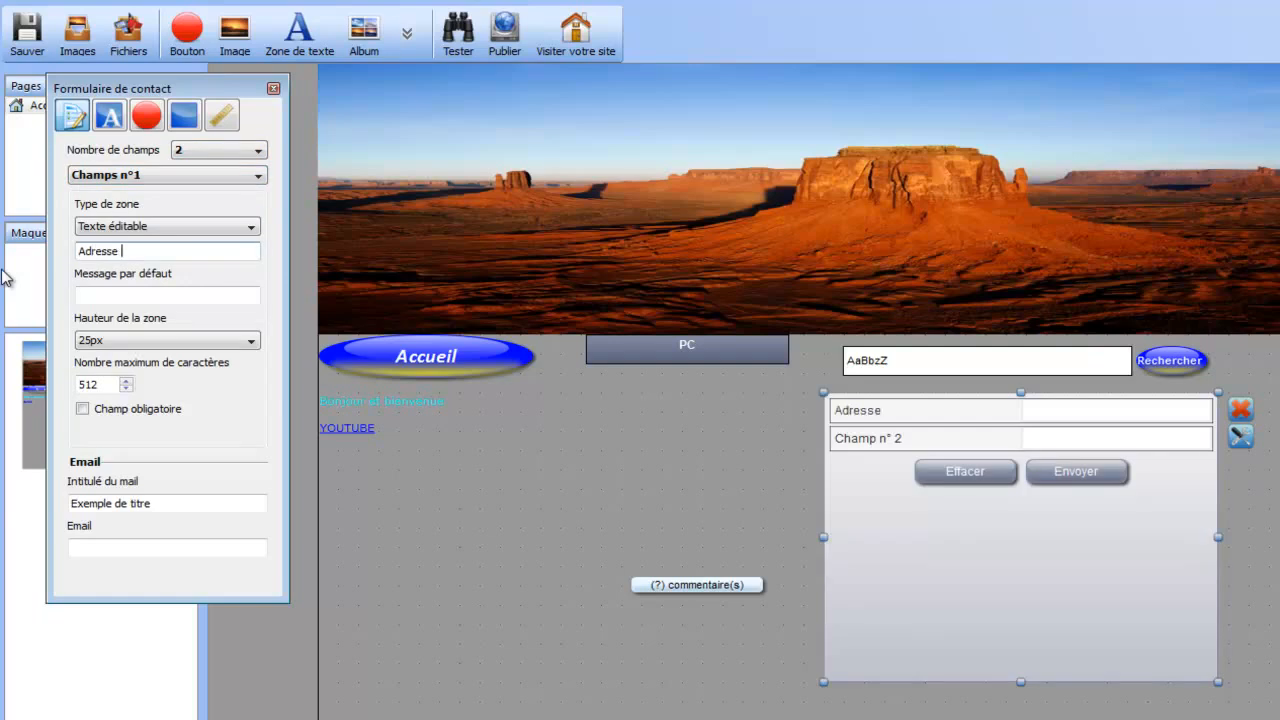
{"action": "type", "text": "l"}
{"action": "key", "text": "Tab"}
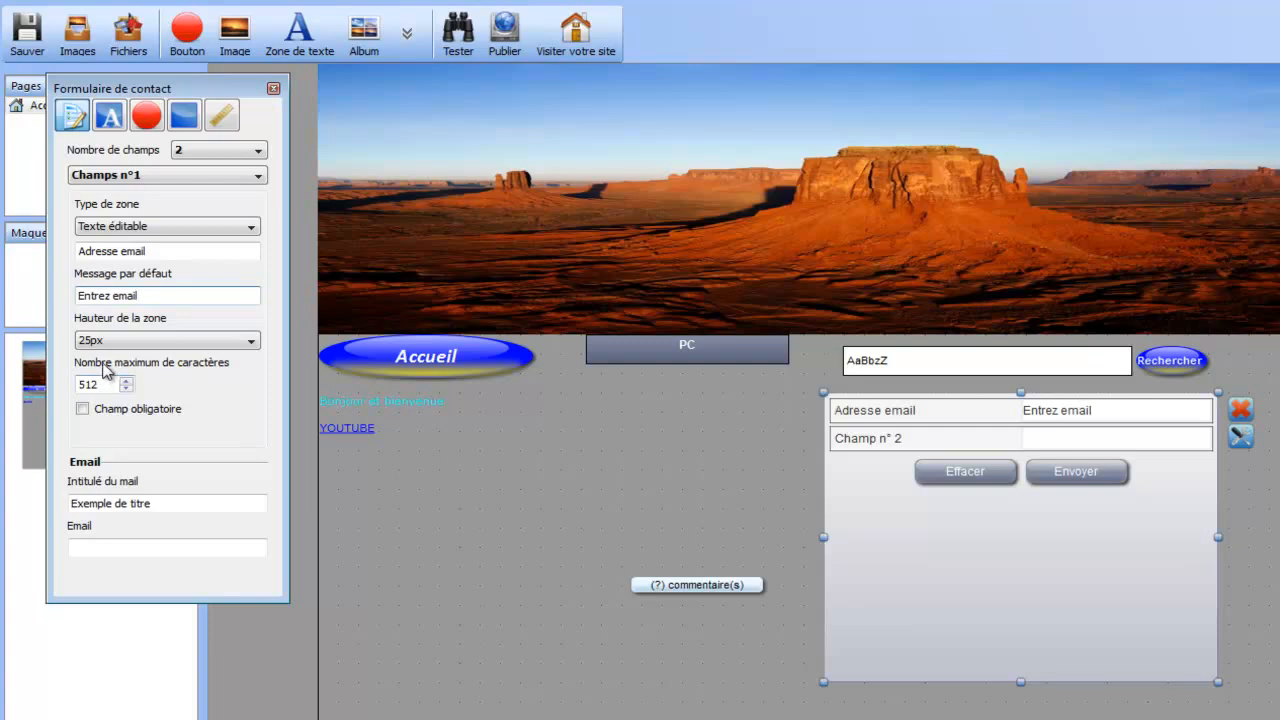
{"action": "left_click", "coordinate": [105, 412]}
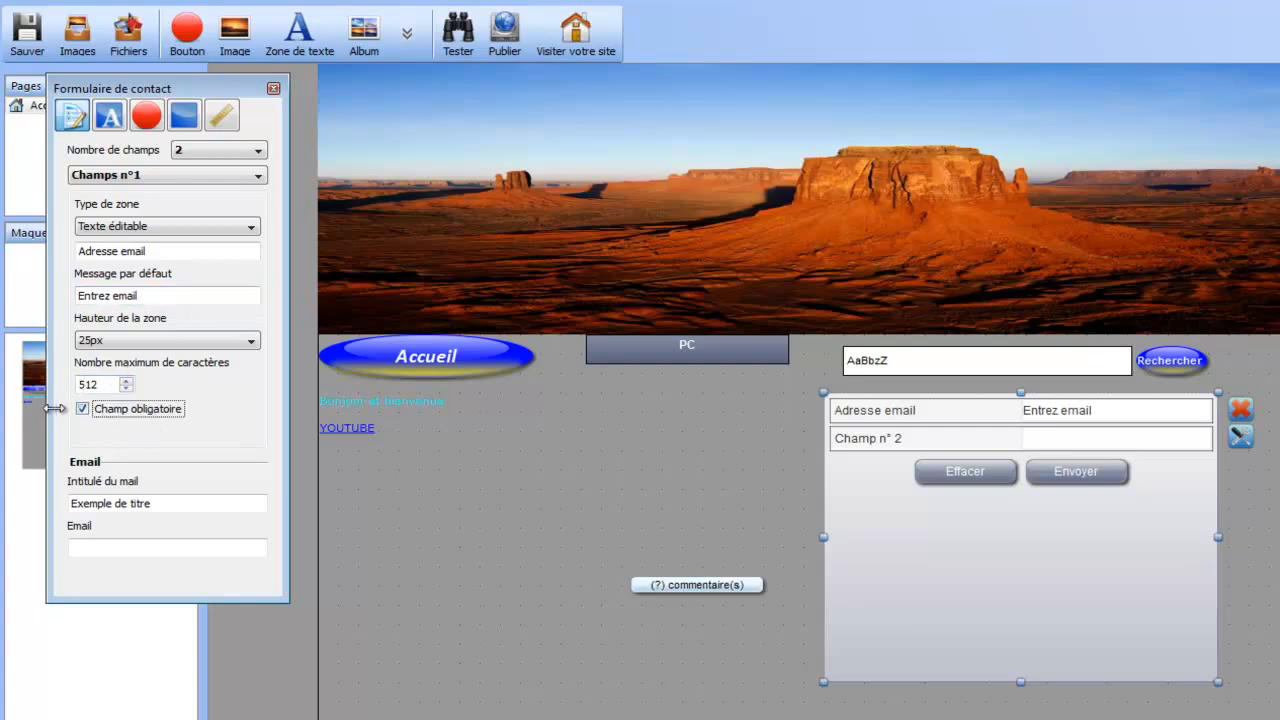
Step: Set the form's mail title to "CONTACT" and enter the recipient's e-mail address
{"action": "left_click", "coordinate": [182, 503]}
{"action": "key", "text": "ctrl+a"}
{"action": "key", "text": "BackSpace"}
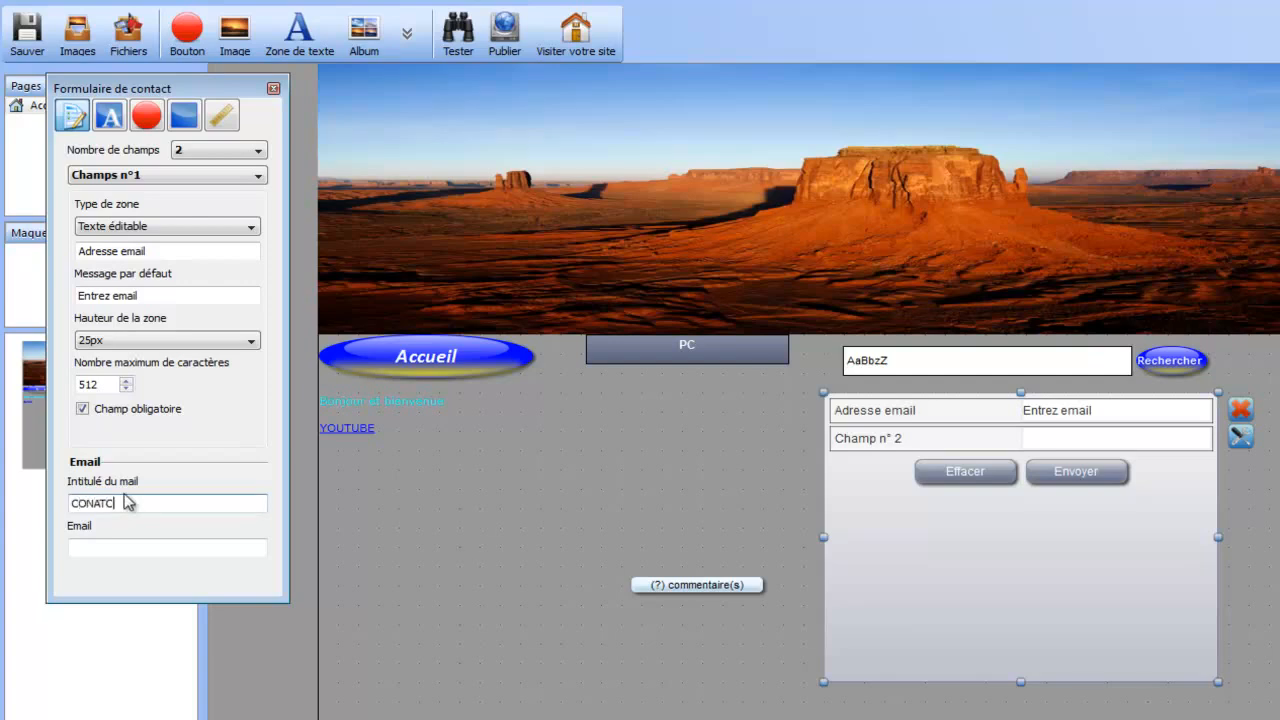
{"action": "type", "text": "CONTACT"}
{"action": "key", "text": "Tab"}
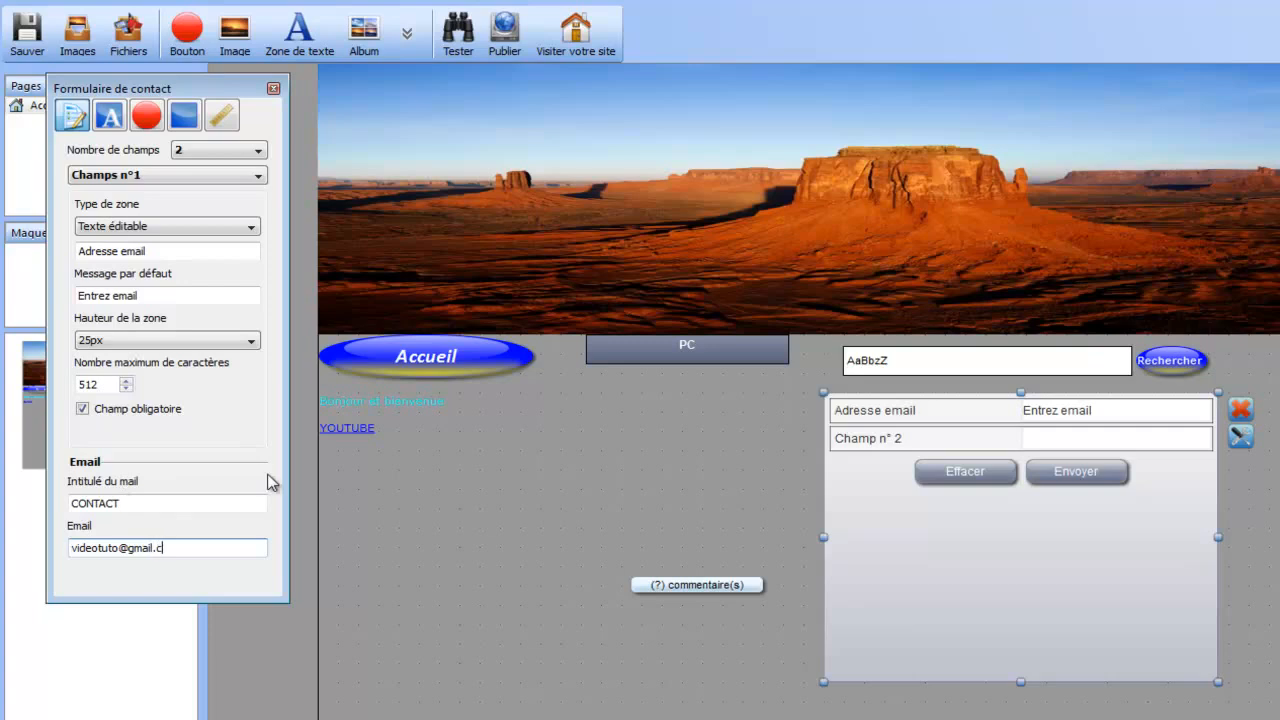
{"action": "left_click", "coordinate": [897, 514]}
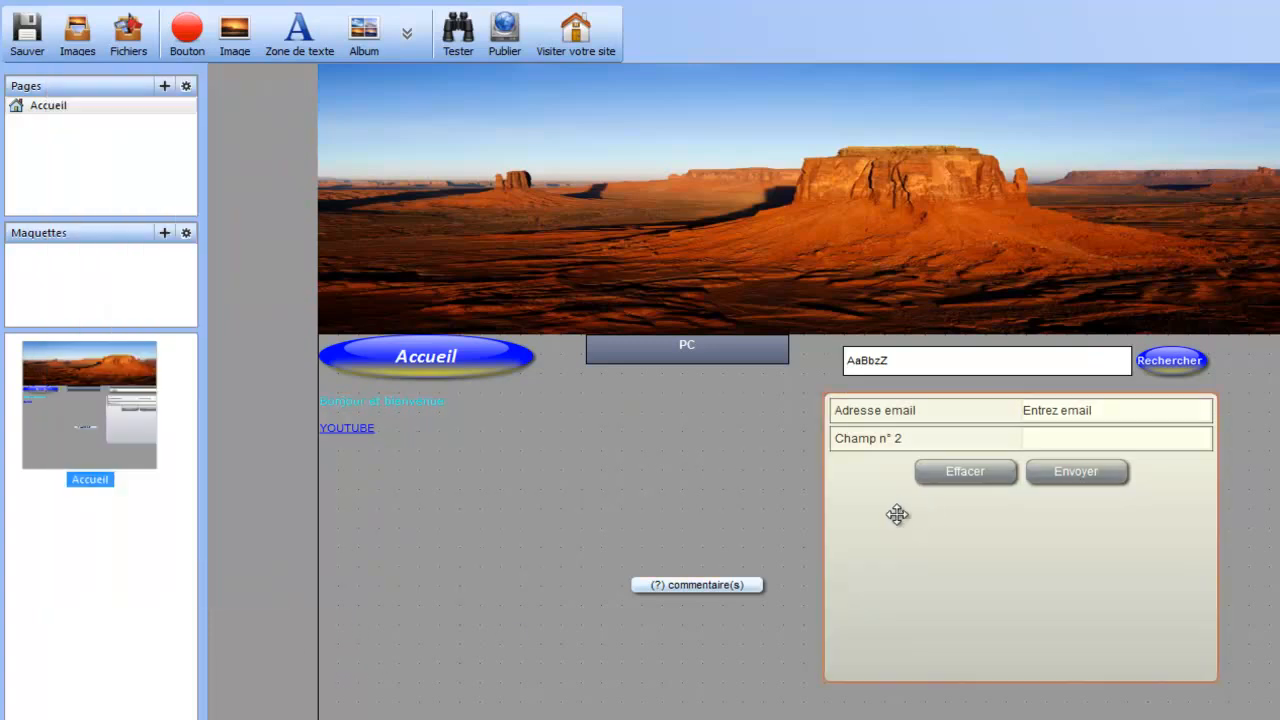
Step: Label the form's second field "Message" and give it the default message "Entrez message"
{"action": "left_click", "coordinate": [209, 152]}
{"action": "left_click", "coordinate": [155, 176]}
{"action": "left_click", "coordinate": [150, 204]}
{"action": "left_click_drag", "start_coordinate": [174, 252], "coordinate": [3, 255]}
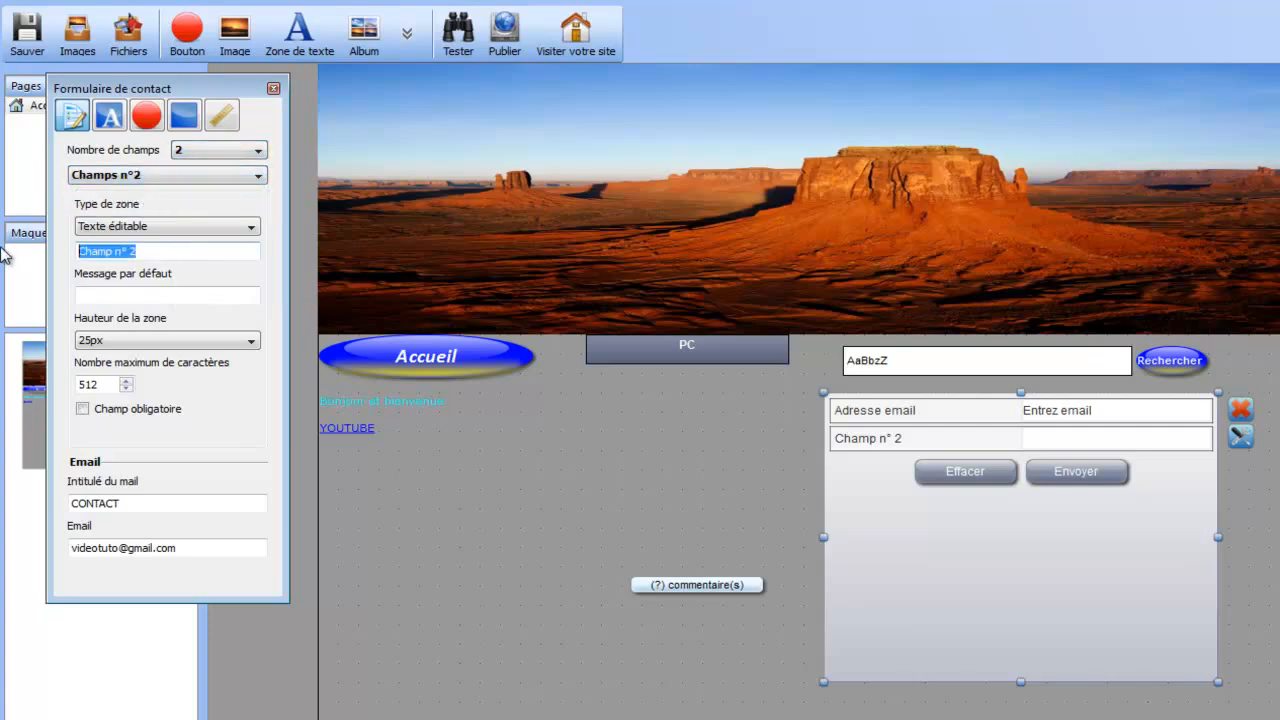
{"action": "type", "text": "Message"}
{"action": "key", "text": "Tab"}
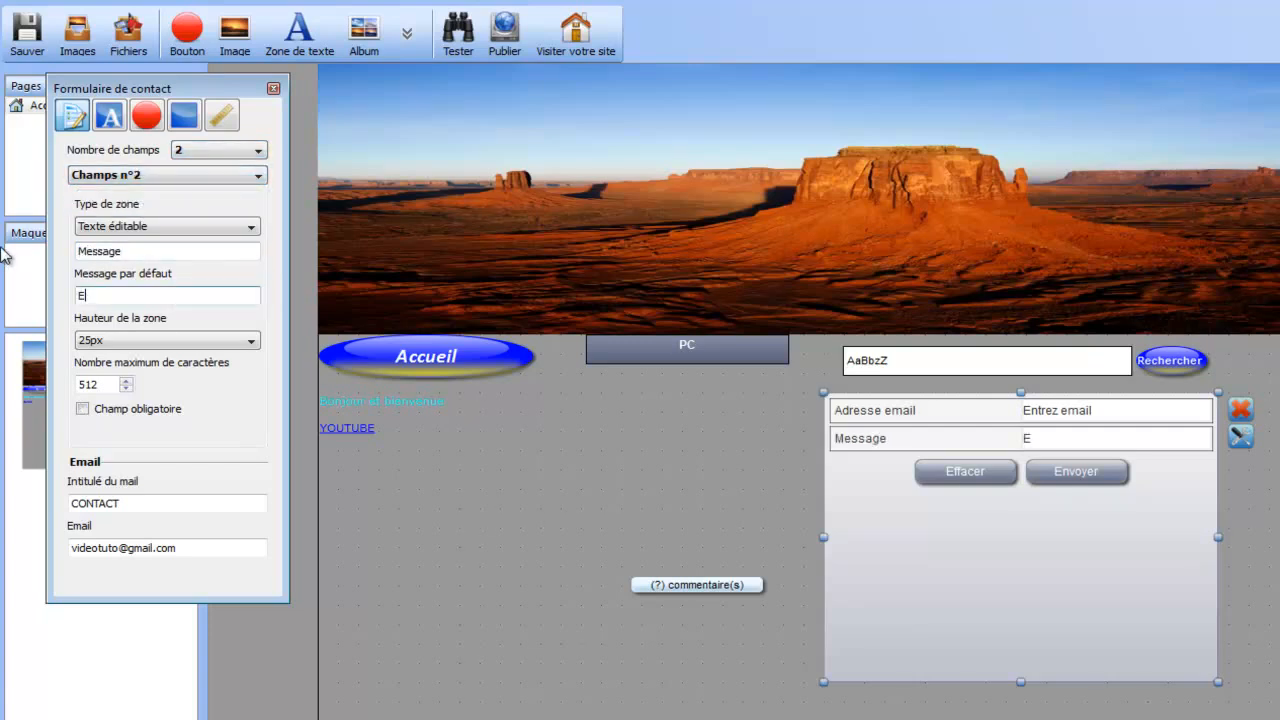
{"action": "type", "text": "ge"}
Step: Set the Message field's zone height to 190px and make the field mandatory
{"action": "left_click", "coordinate": [122, 341]}
{"action": "scroll", "coordinate": [143, 480], "scroll_direction": "down", "scroll_amount": 2}
{"action": "left_click", "coordinate": [143, 479]}
{"action": "left_click", "coordinate": [122, 341]}
{"action": "left_click", "coordinate": [131, 384]}
{"action": "scroll", "coordinate": [75, 322], "scroll_direction": "down", "scroll_amount": 1}
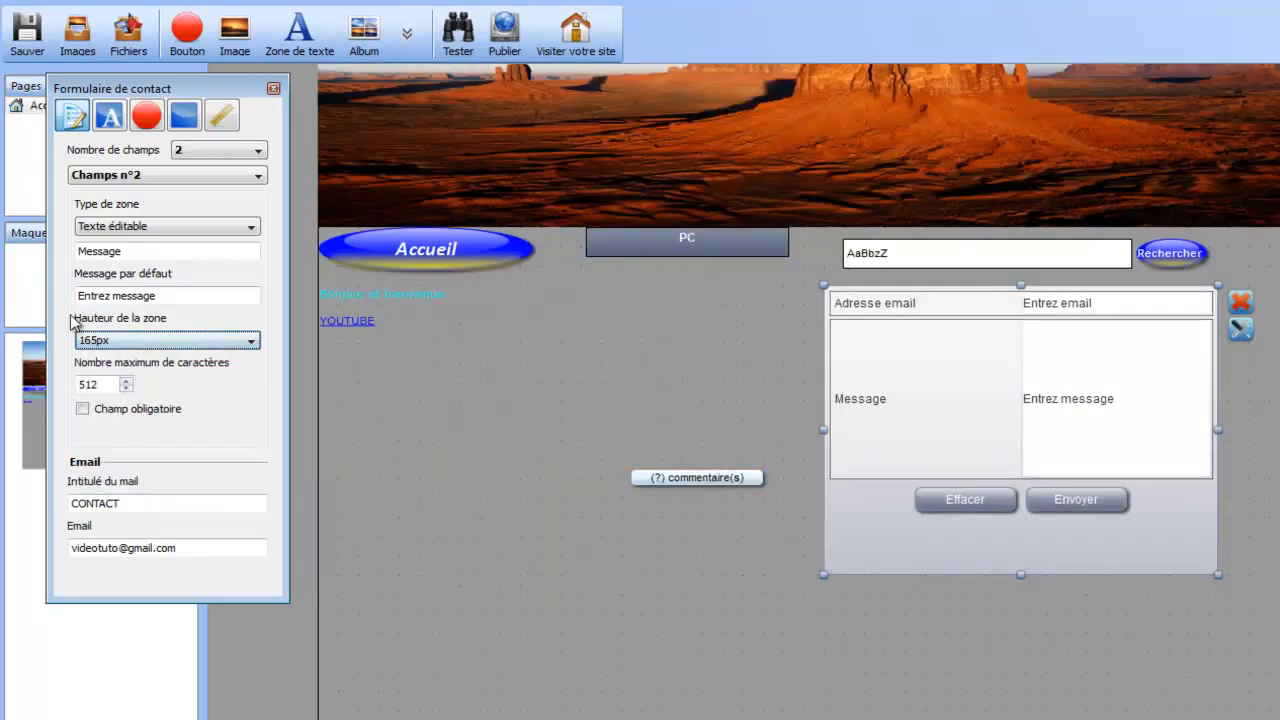
{"action": "scroll", "coordinate": [110, 343], "scroll_direction": "down", "scroll_amount": 3}
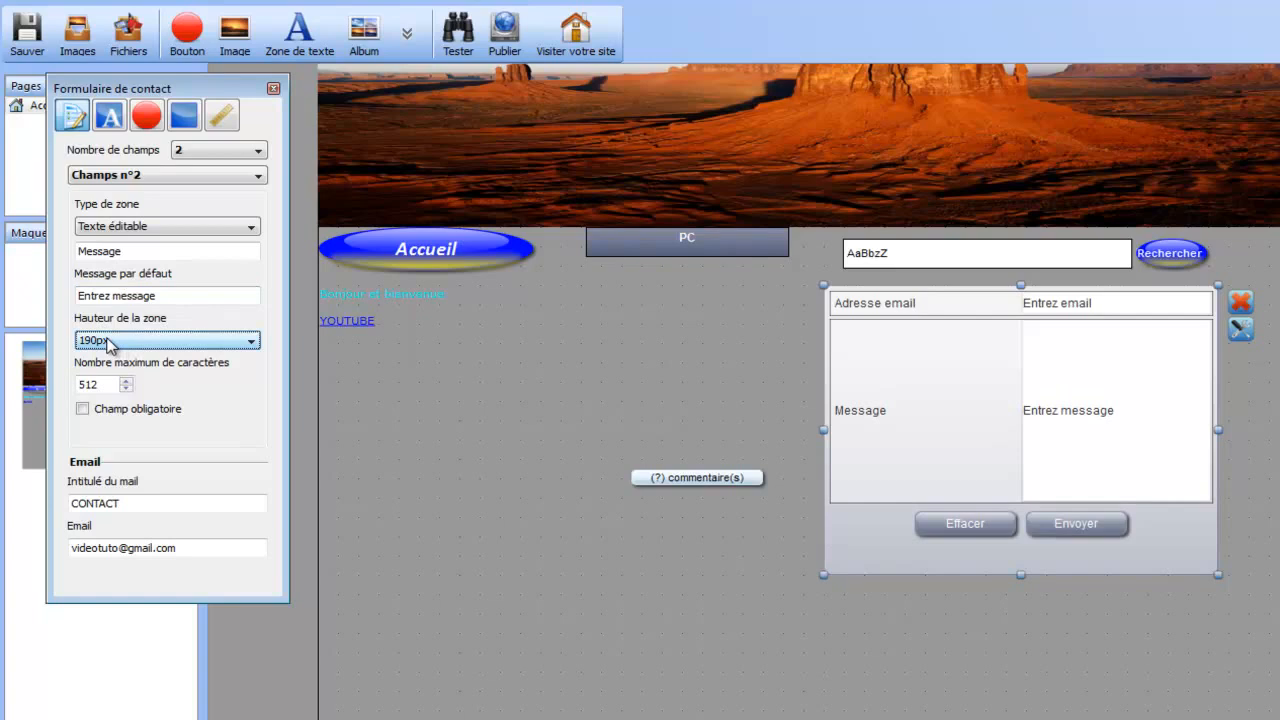
{"action": "left_click", "coordinate": [158, 413]}
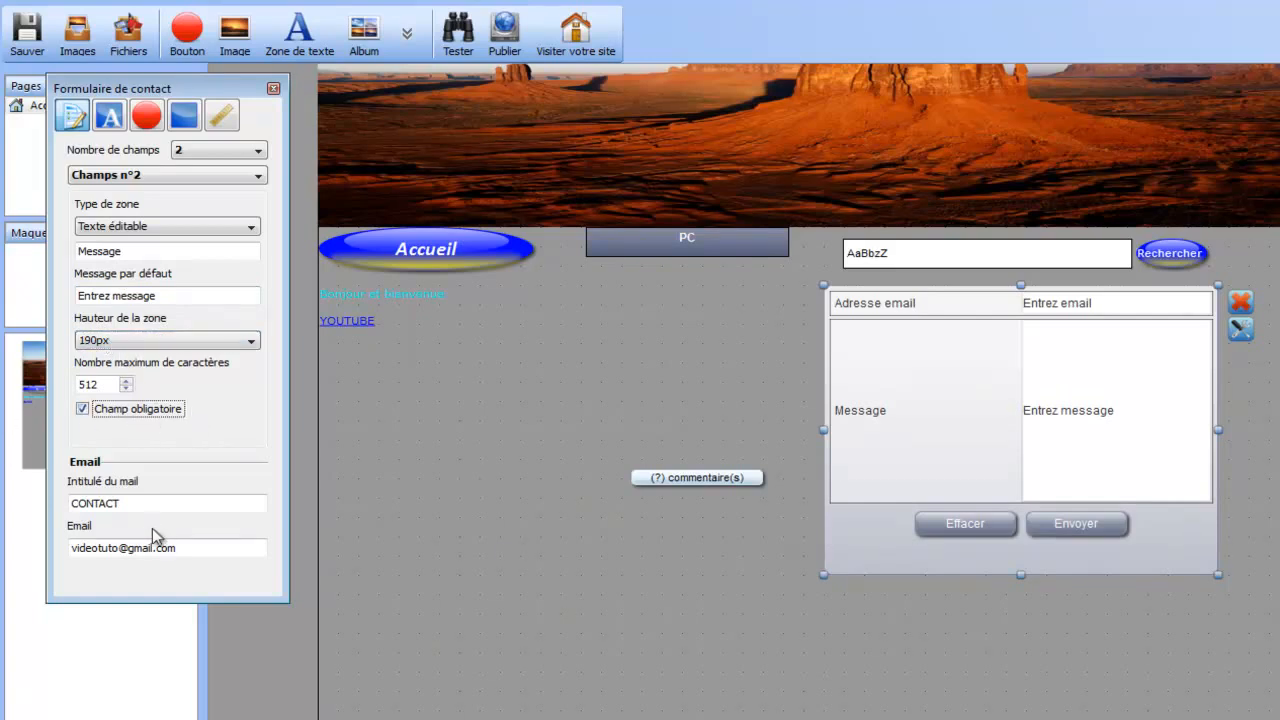
Step: Review the form's text and button styles, and shorten its frame to end just below the Effacer and Envoyer buttons
{"action": "left_click", "coordinate": [110, 118]}
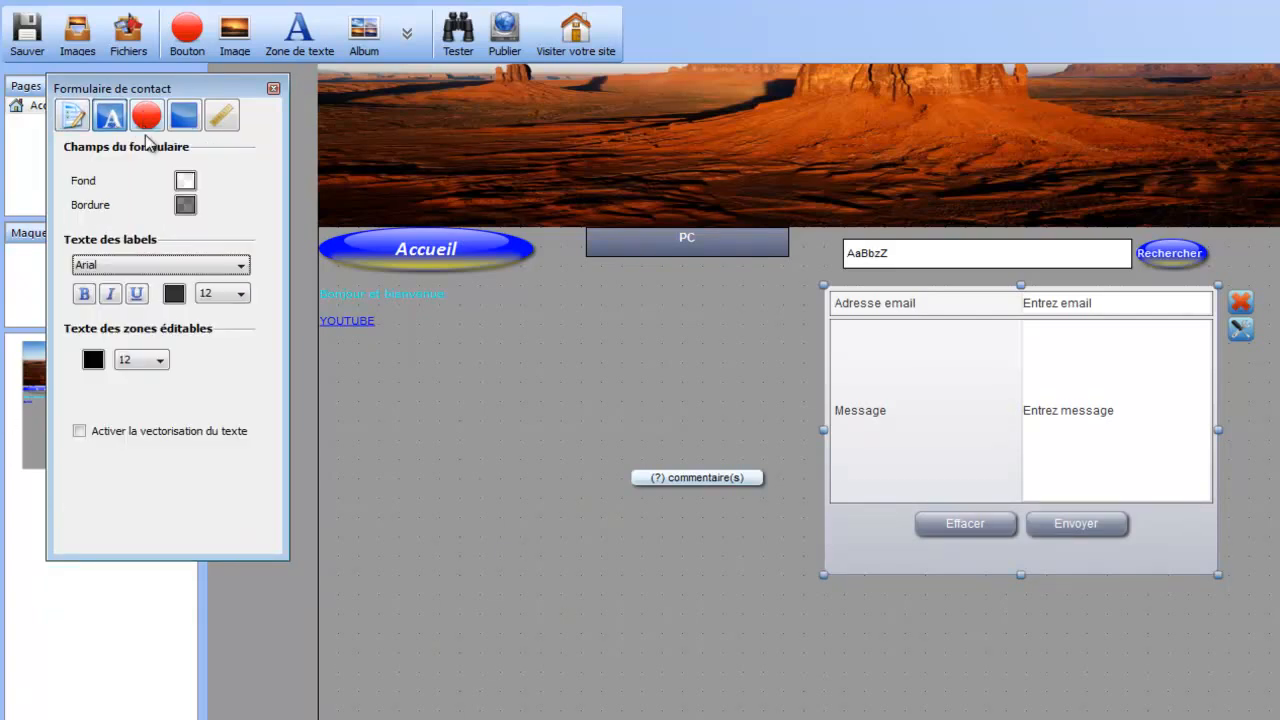
{"action": "left_click", "coordinate": [146, 117]}
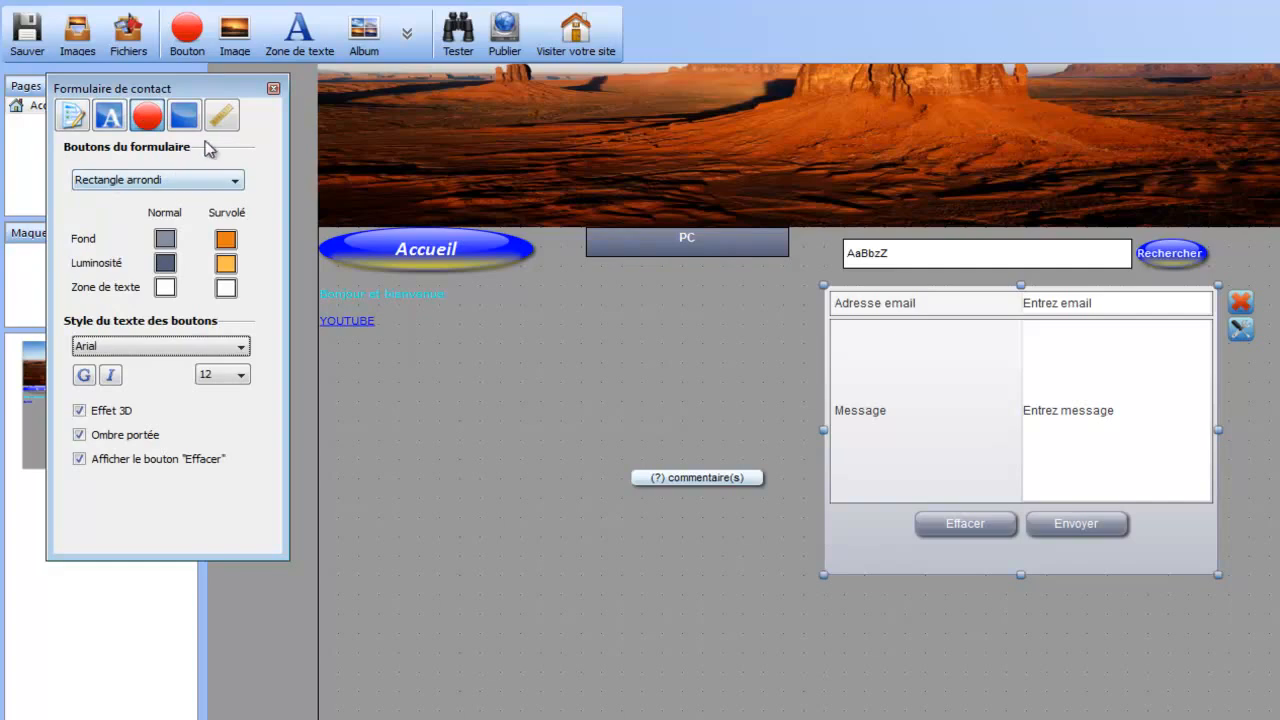
{"action": "left_click", "coordinate": [221, 116]}
{"action": "left_click_drag", "start_coordinate": [1021, 576], "coordinate": [1021, 557]}
{"action": "left_click", "coordinate": [963, 588]}
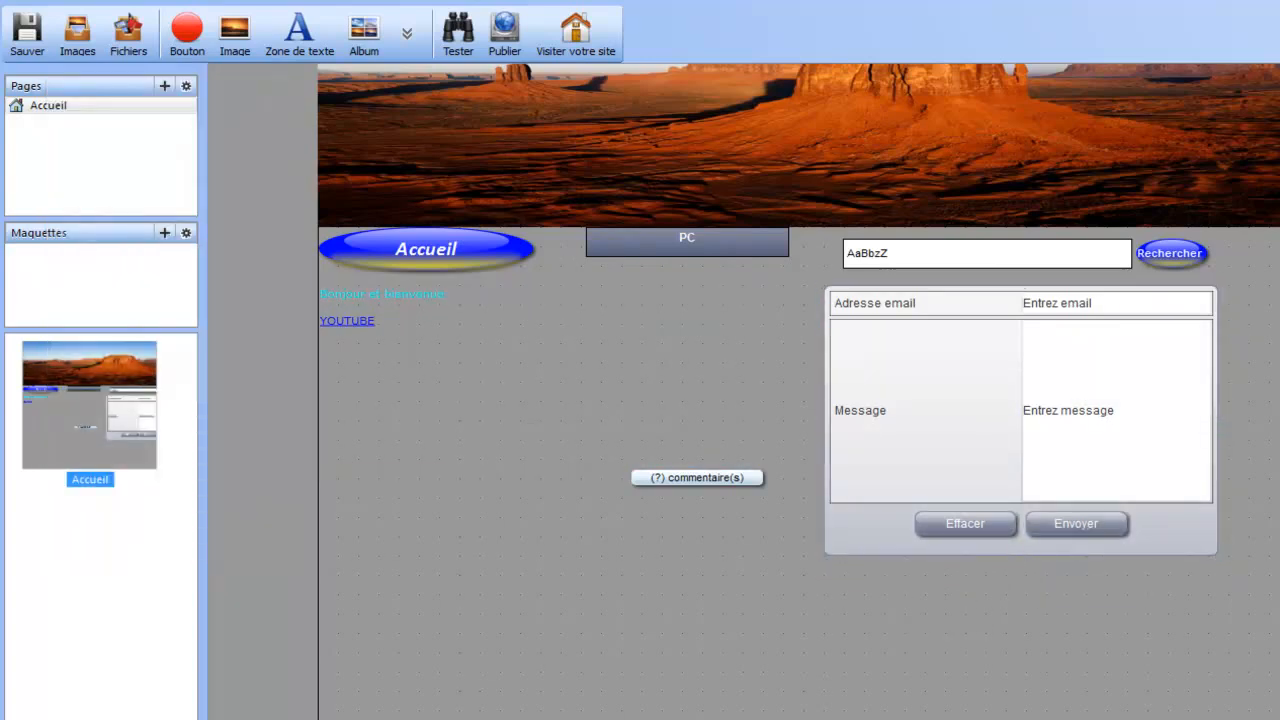
Step: Try a sound element (Elément sonore) in the empty area below the YOUTUBE link, at X 0 px, Y 580 px
{"action": "left_click", "coordinate": [422, 40]}
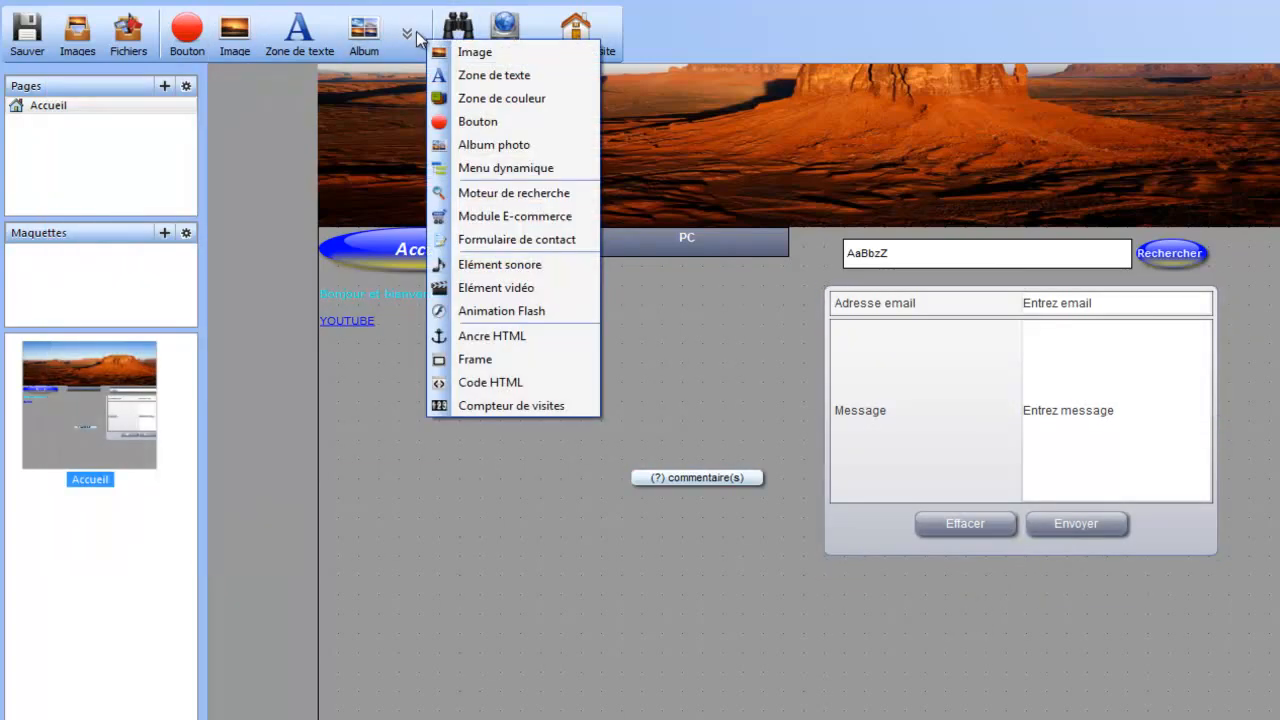
{"action": "left_click", "coordinate": [531, 268]}
{"action": "left_click_drag", "start_coordinate": [560, 146], "coordinate": [466, 531]}
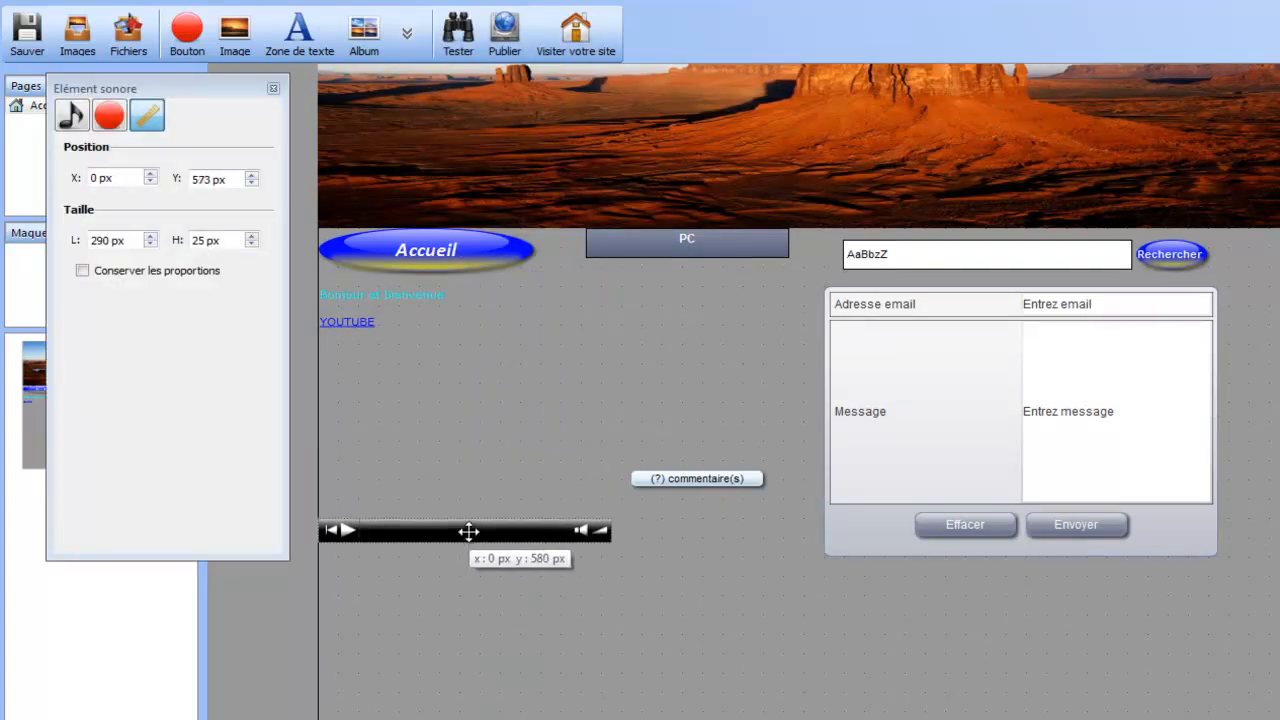
Step: Try linking the sound element to an Internet address, and delete the element
{"action": "left_click", "coordinate": [72, 117]}
{"action": "left_click", "coordinate": [151, 190]}
{"action": "left_click", "coordinate": [185, 218]}
{"action": "left_click", "coordinate": [150, 150]}
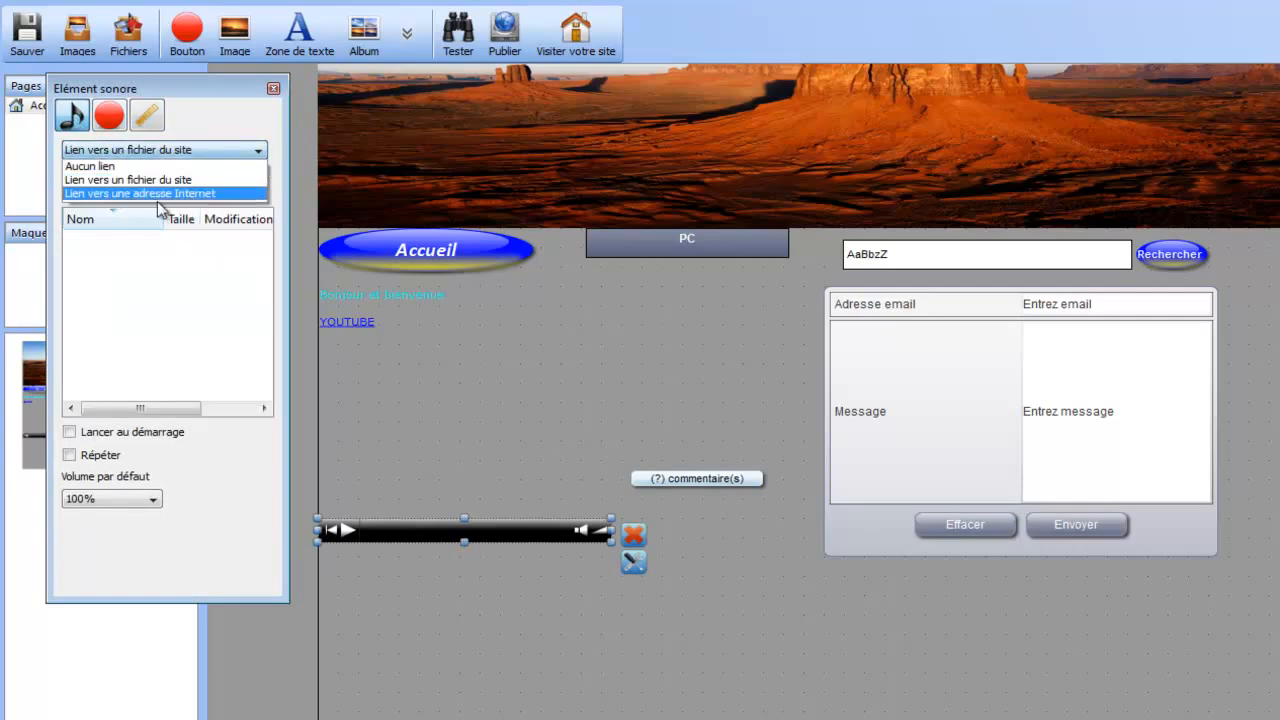
{"action": "left_click", "coordinate": [155, 193]}
{"action": "left_click_drag", "start_coordinate": [246, 207], "coordinate": [65, 208]}
{"action": "left_click", "coordinate": [256, 207]}
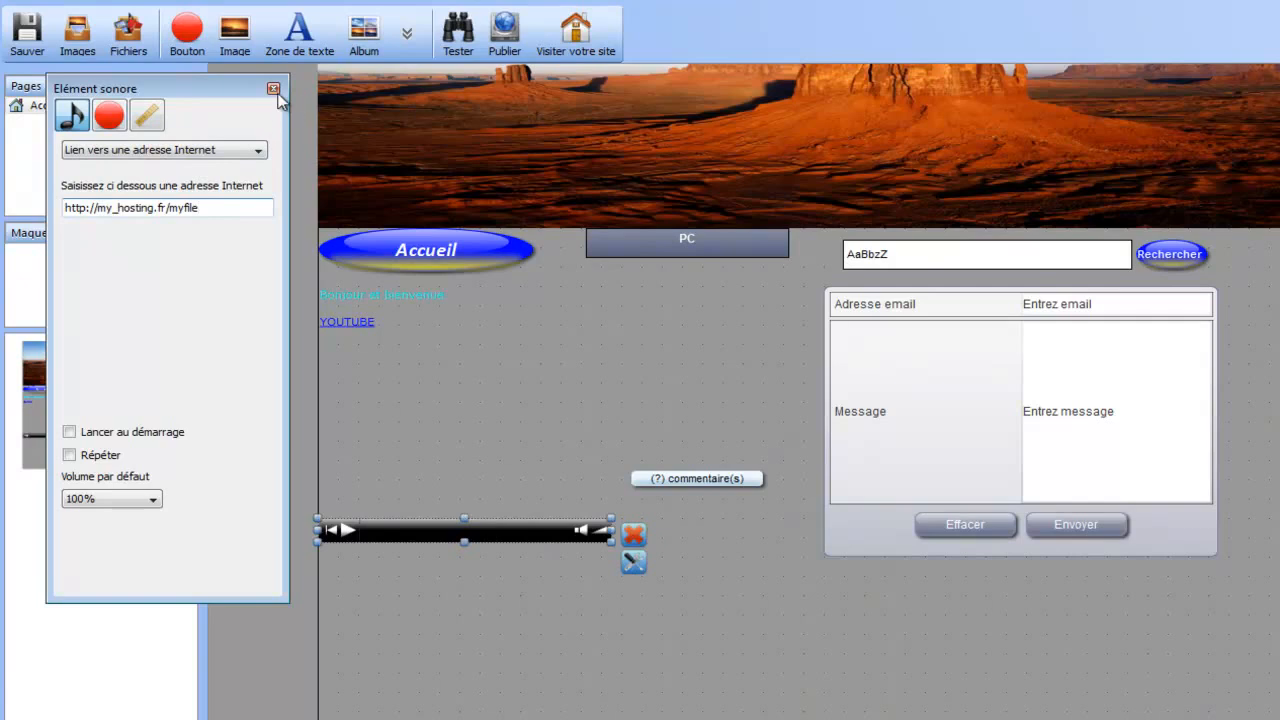
{"action": "left_click", "coordinate": [633, 534]}
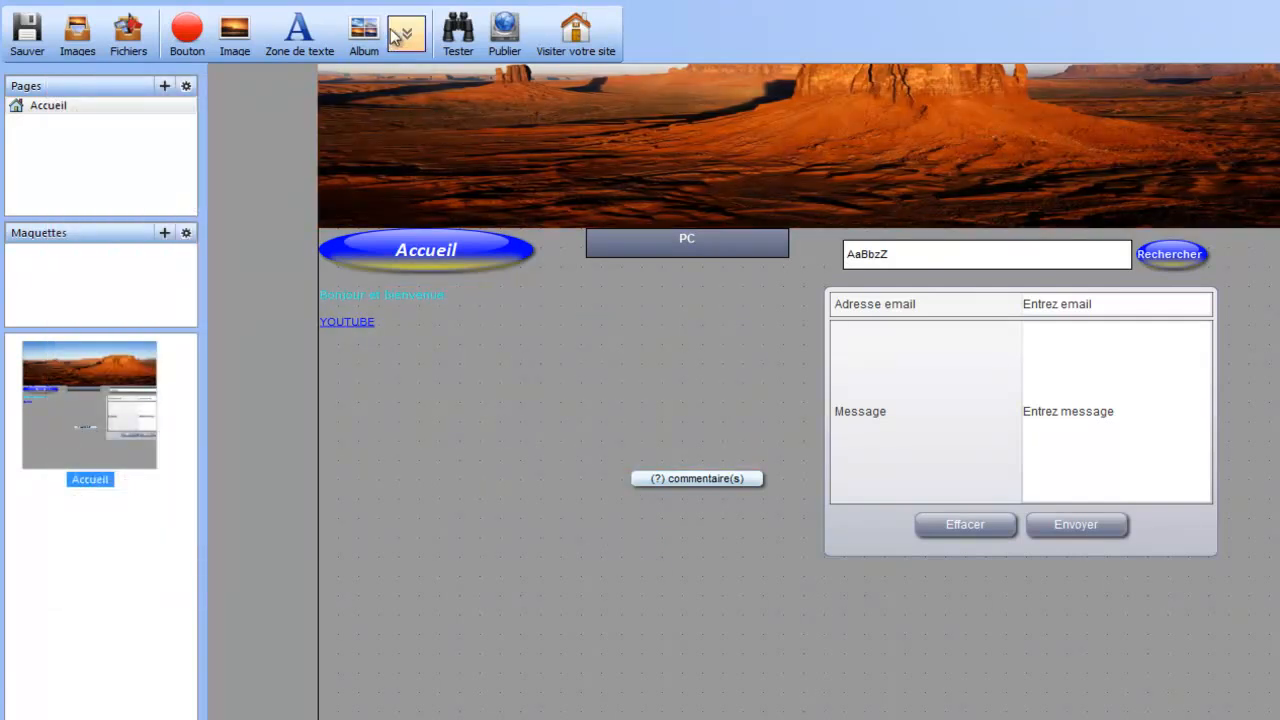
Step: Try placing a video element (Elément vidéo) below the YOUTUBE link, and delete it
{"action": "left_click", "coordinate": [407, 34]}
{"action": "left_click", "coordinate": [520, 276]}
{"action": "left_click_drag", "start_coordinate": [487, 234], "coordinate": [403, 567]}
{"action": "left_click", "coordinate": [600, 532]}
Step: Try placing a Flash animation (Animation Flash) below the YOUTUBE link, and delete it
{"action": "left_click", "coordinate": [407, 34]}
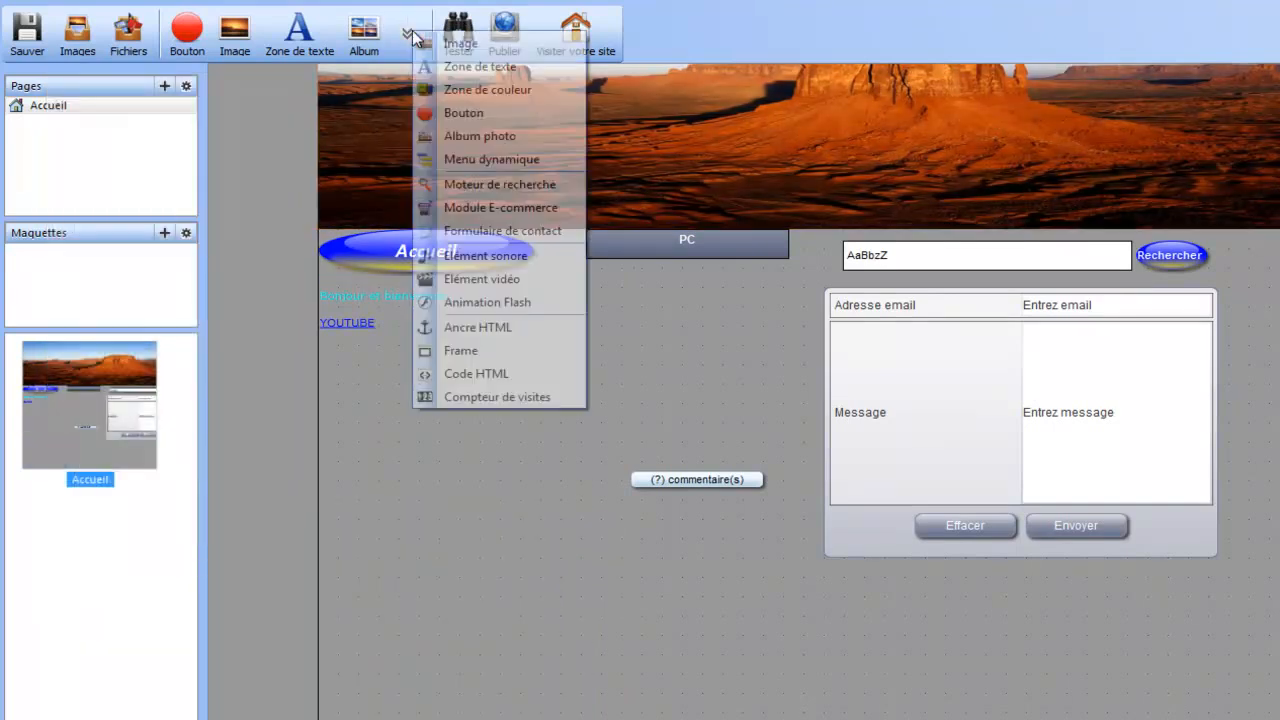
{"action": "left_click", "coordinate": [530, 308]}
{"action": "left_click_drag", "start_coordinate": [462, 163], "coordinate": [415, 555]}
{"action": "left_click", "coordinate": [459, 537]}
Step: Insert an HTML code element and place it near the page's lower edge at X 0 px, Y 620 px
{"action": "left_click", "coordinate": [407, 34]}
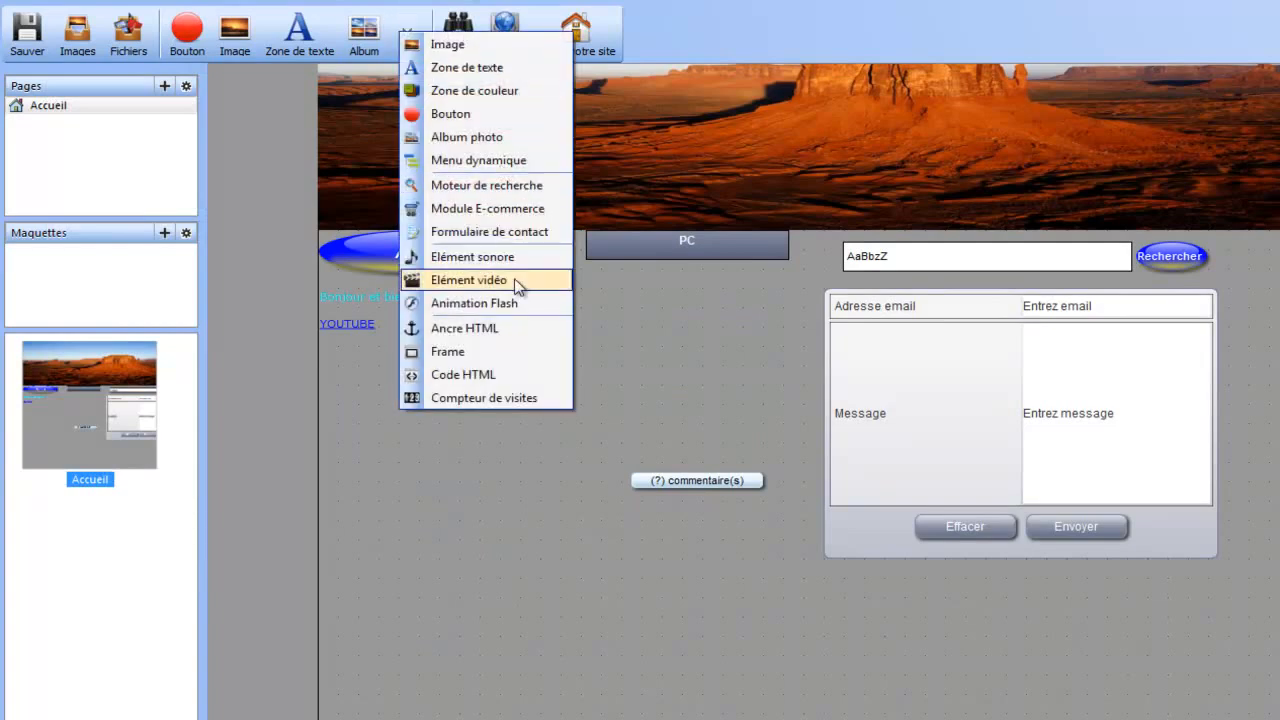
{"action": "left_click", "coordinate": [449, 386]}
{"action": "left_click_drag", "start_coordinate": [440, 172], "coordinate": [382, 615]}
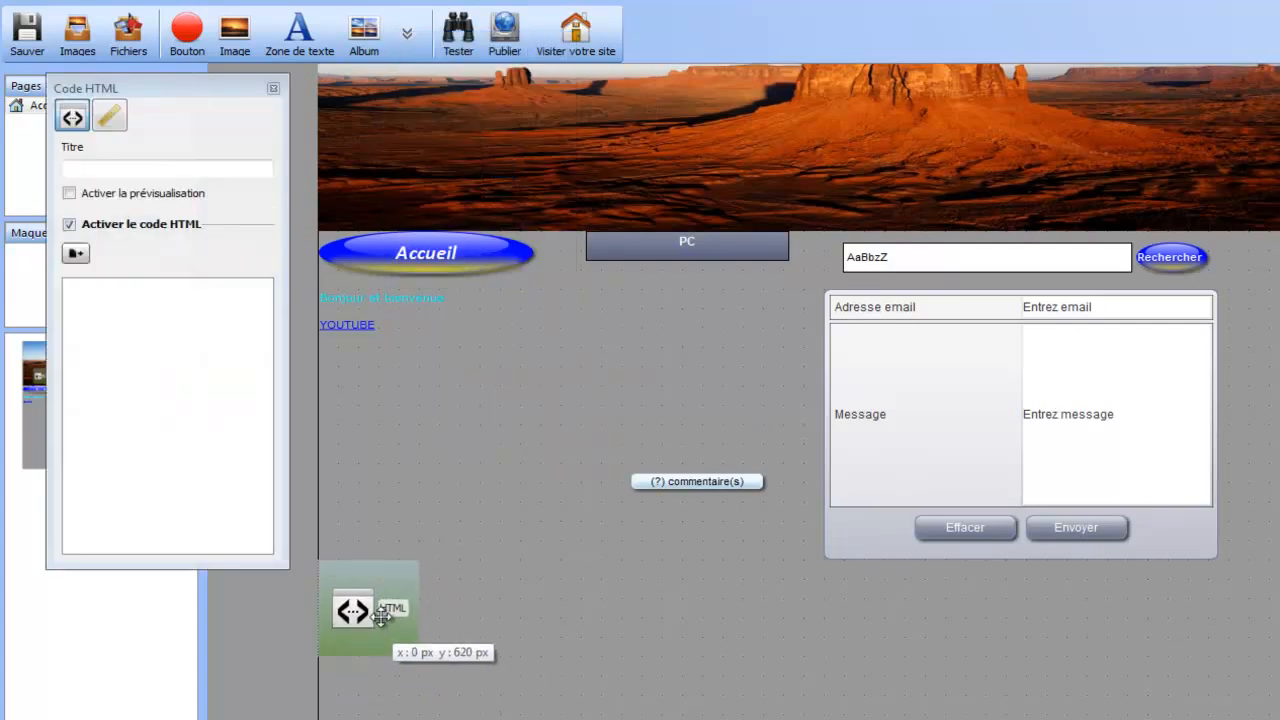
Step: Try placing a visit counter element (Compteur de visites) beside the HTML code block, and delete it
{"action": "left_click", "coordinate": [407, 33]}
{"action": "left_click", "coordinate": [488, 408]}
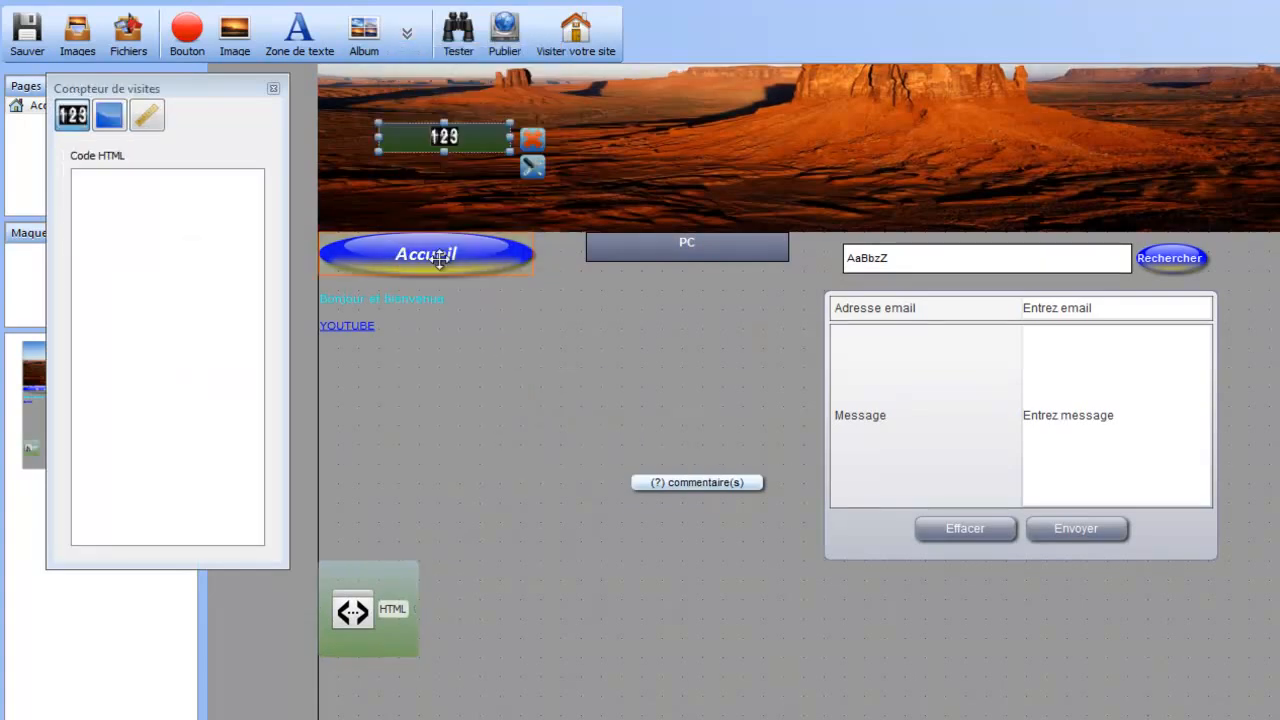
{"action": "left_click_drag", "start_coordinate": [443, 137], "coordinate": [641, 637]}
{"action": "left_click", "coordinate": [737, 637]}
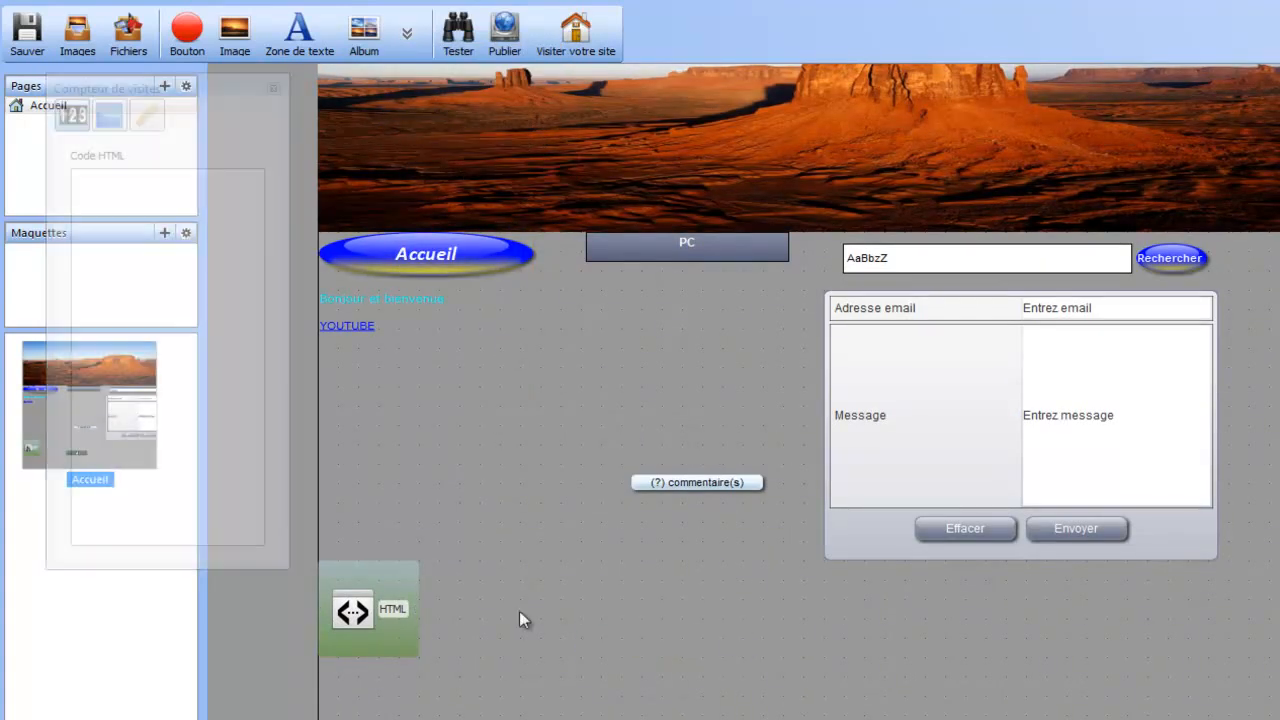
Step: Open the HTML code block's settings, switch to Firefox, search Google for "compteur visite" and open the abcompteur.com site
{"action": "left_click", "coordinate": [368, 610]}
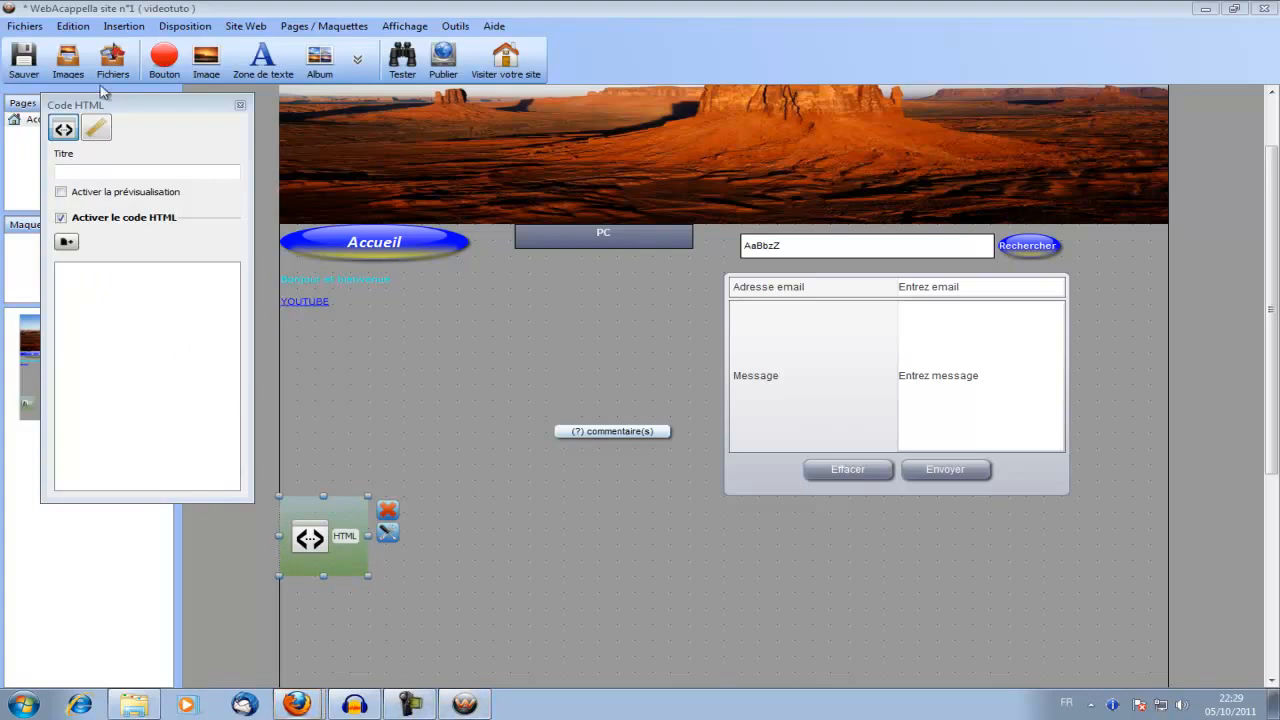
{"action": "left_click", "coordinate": [302, 706]}
{"action": "left_click", "coordinate": [299, 641]}
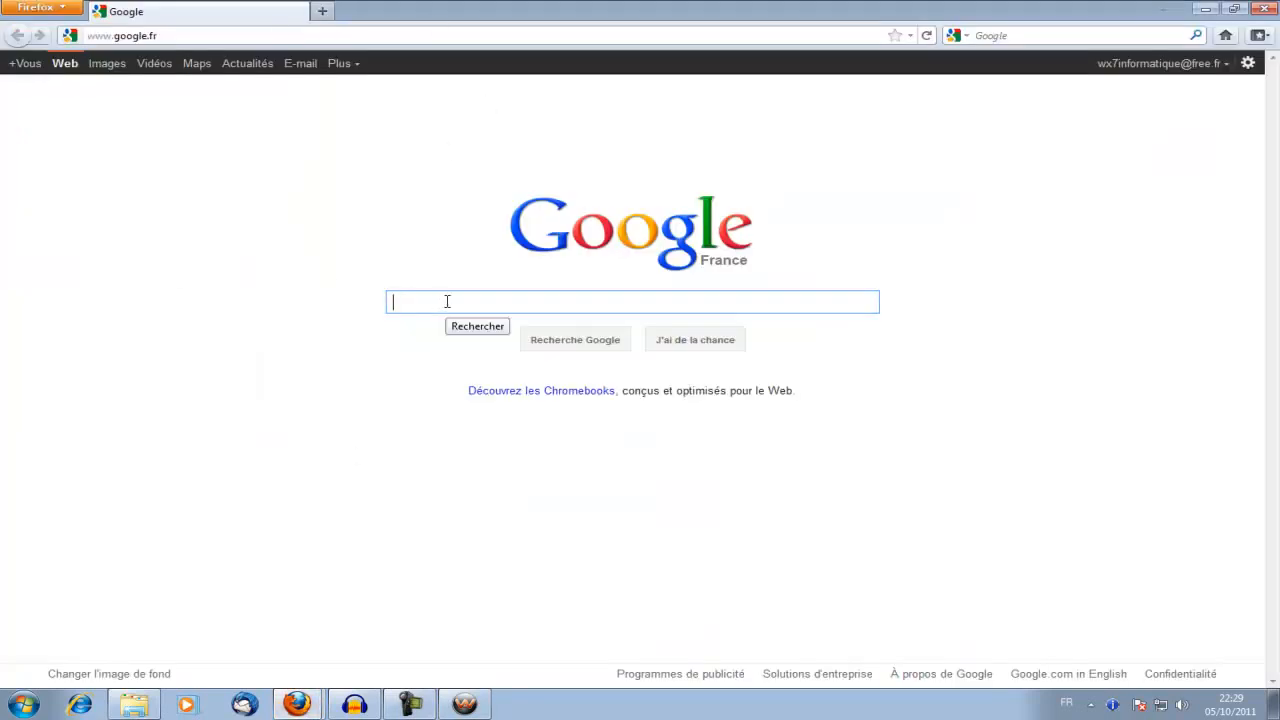
{"action": "type", "text": "compteur c"}
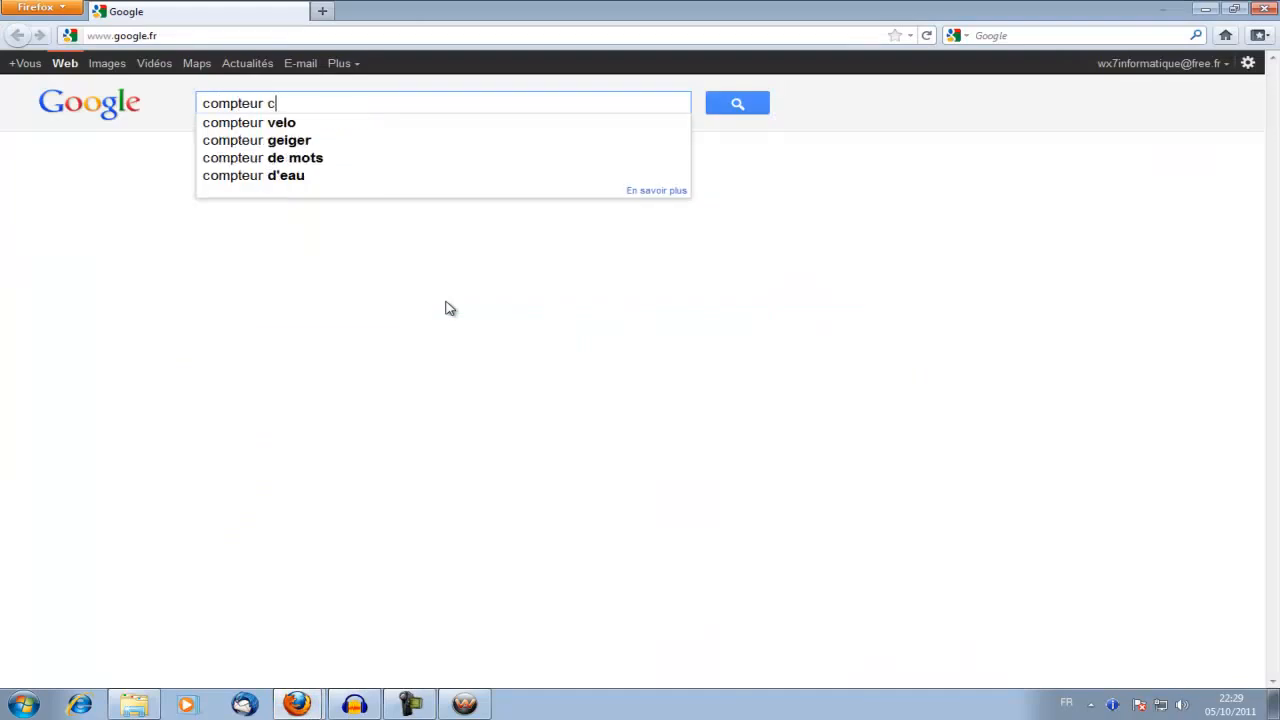
{"action": "key", "text": "BackSpace"}
{"action": "type", "text": "visite"}
{"action": "key", "text": "Return"}
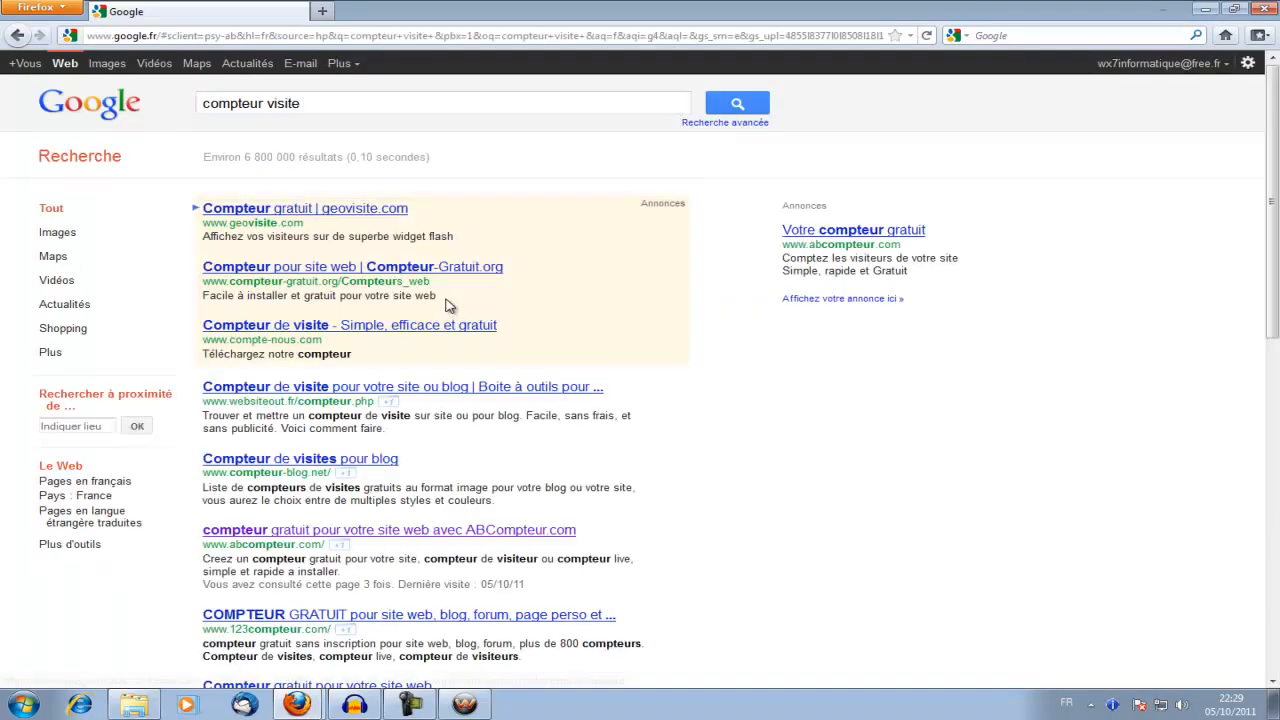
{"action": "left_click", "coordinate": [306, 530]}
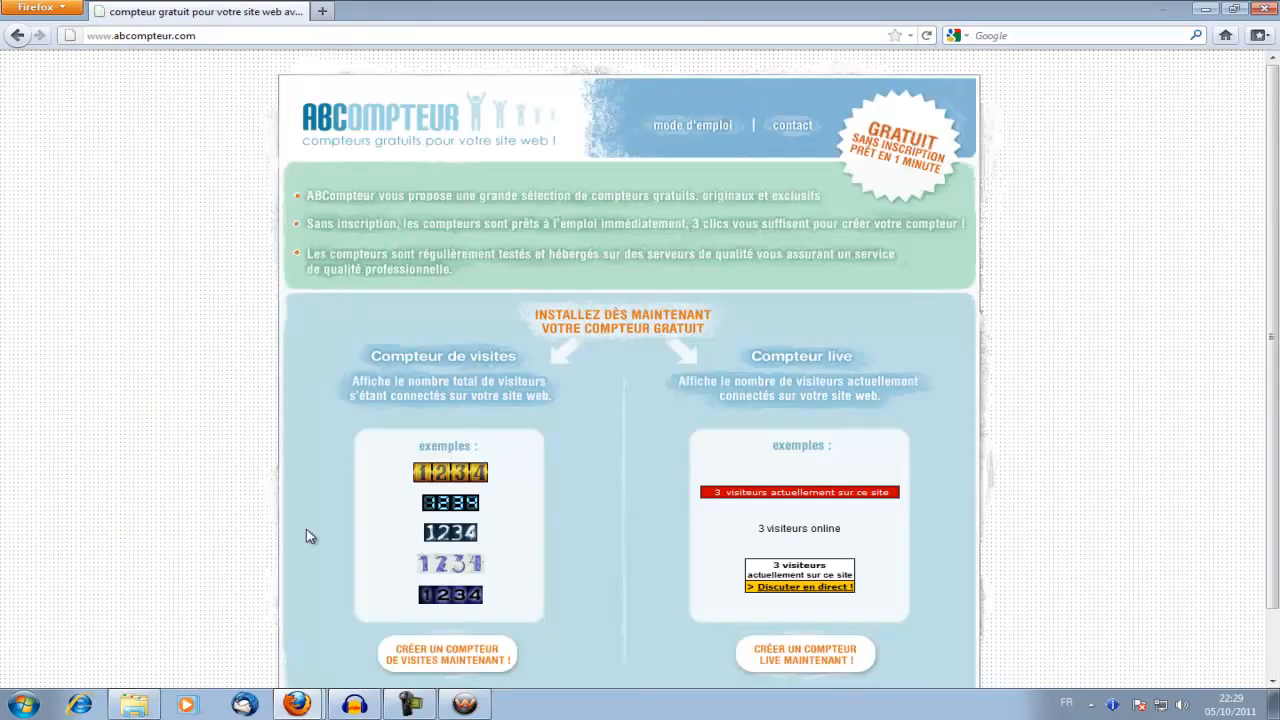
Step: Choose the visit counter with red digits on black and generate its HTML code
{"action": "left_click", "coordinate": [446, 658]}
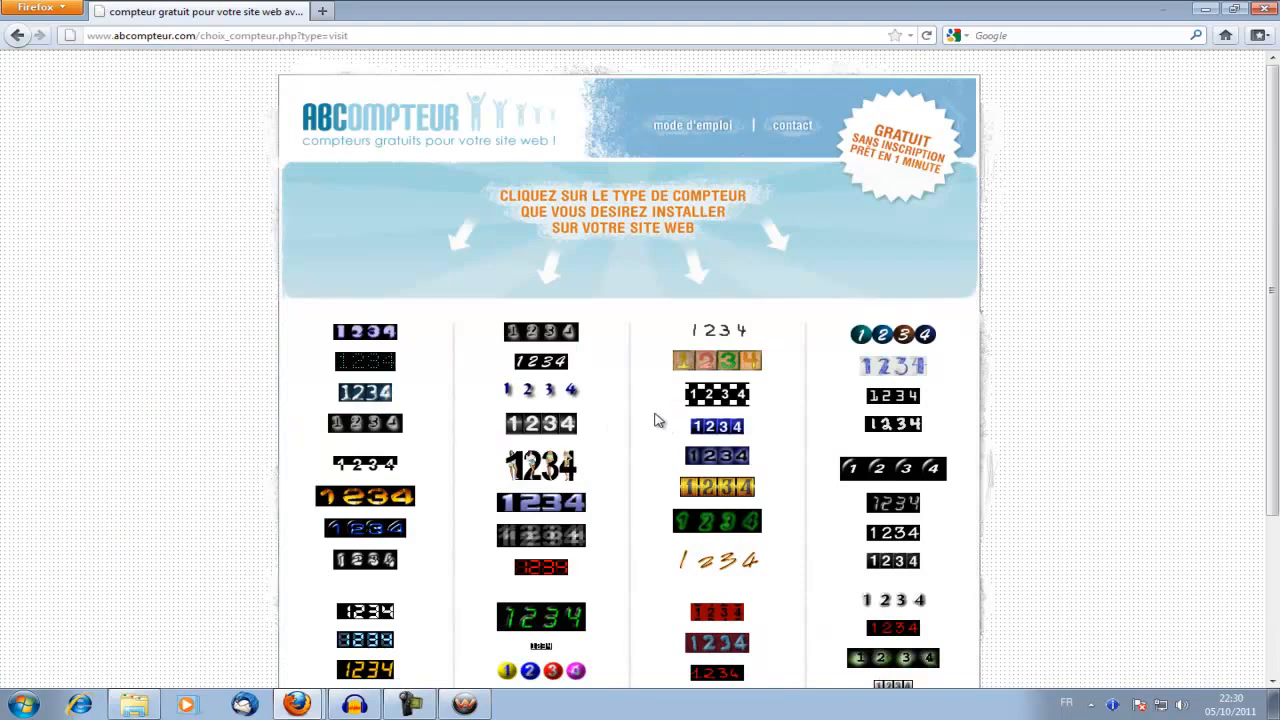
{"action": "left_click", "coordinate": [552, 577]}
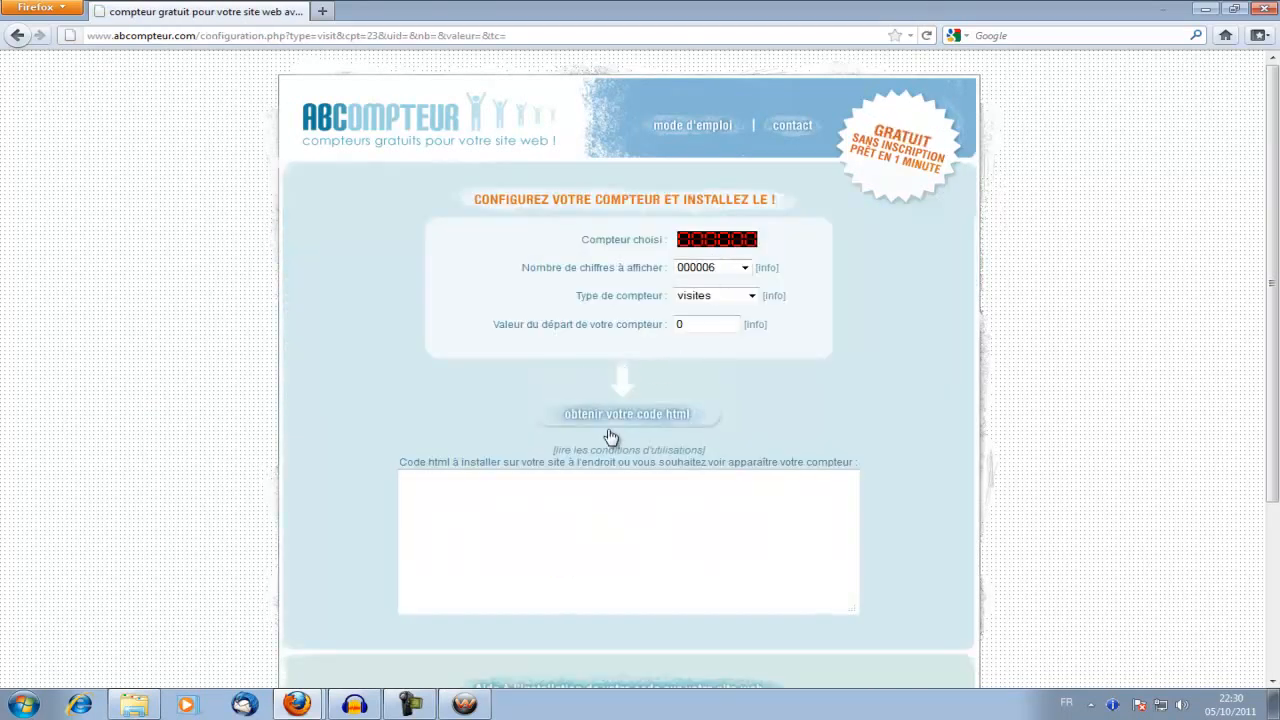
{"action": "left_click", "coordinate": [611, 437]}
Step: Copy the generated counter code, switch to WebAcappella and paste it into the HTML code block
{"action": "left_click", "coordinate": [651, 590]}
{"action": "key", "text": "ctrl+a"}
{"action": "left_click", "coordinate": [647, 582]}
{"action": "key", "text": "ctrl+a"}
{"action": "left_click", "coordinate": [659, 584]}
{"action": "key", "text": "ctrl+a"}
{"action": "key", "text": "ctrl+c"}
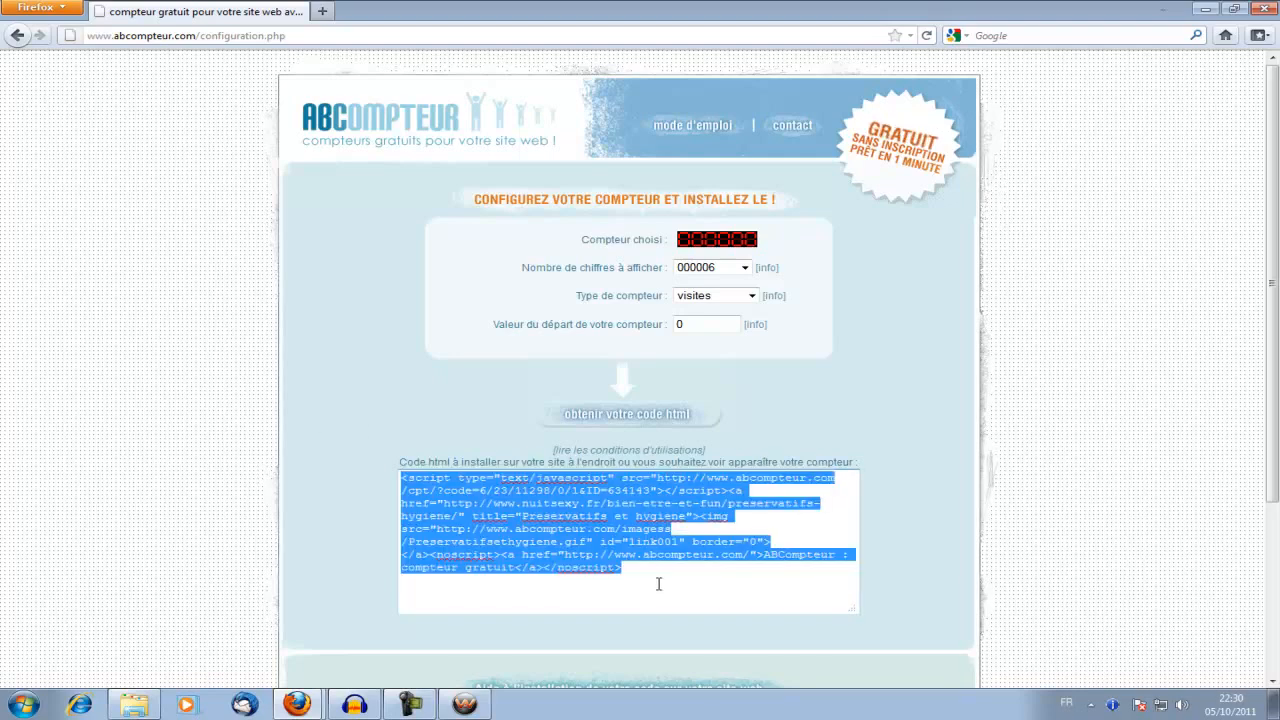
{"action": "left_click", "coordinate": [465, 705]}
{"action": "left_click", "coordinate": [137, 309]}
{"action": "key", "text": "ctrl+v"}
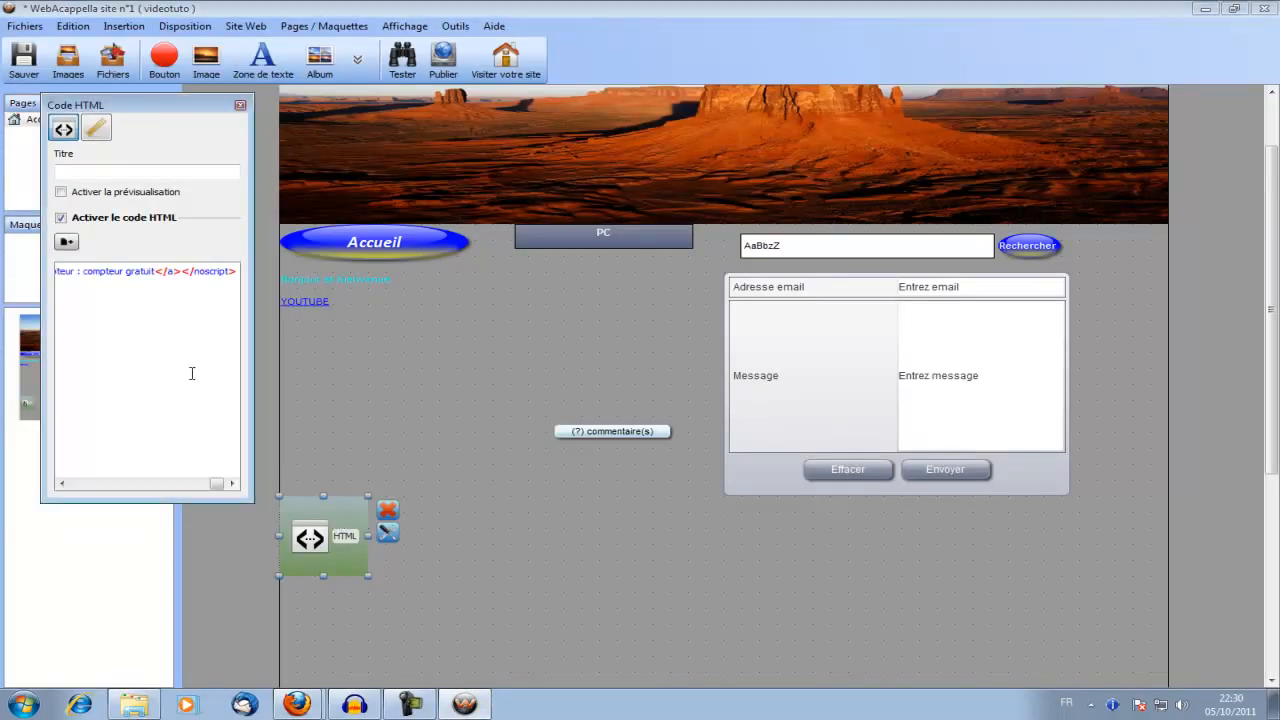
Step: Close the HTML code settings, move the HTML block slightly upward and preview the site
{"action": "left_click", "coordinate": [457, 614]}
{"action": "left_click", "coordinate": [323, 550]}
{"action": "left_click", "coordinate": [343, 360]}
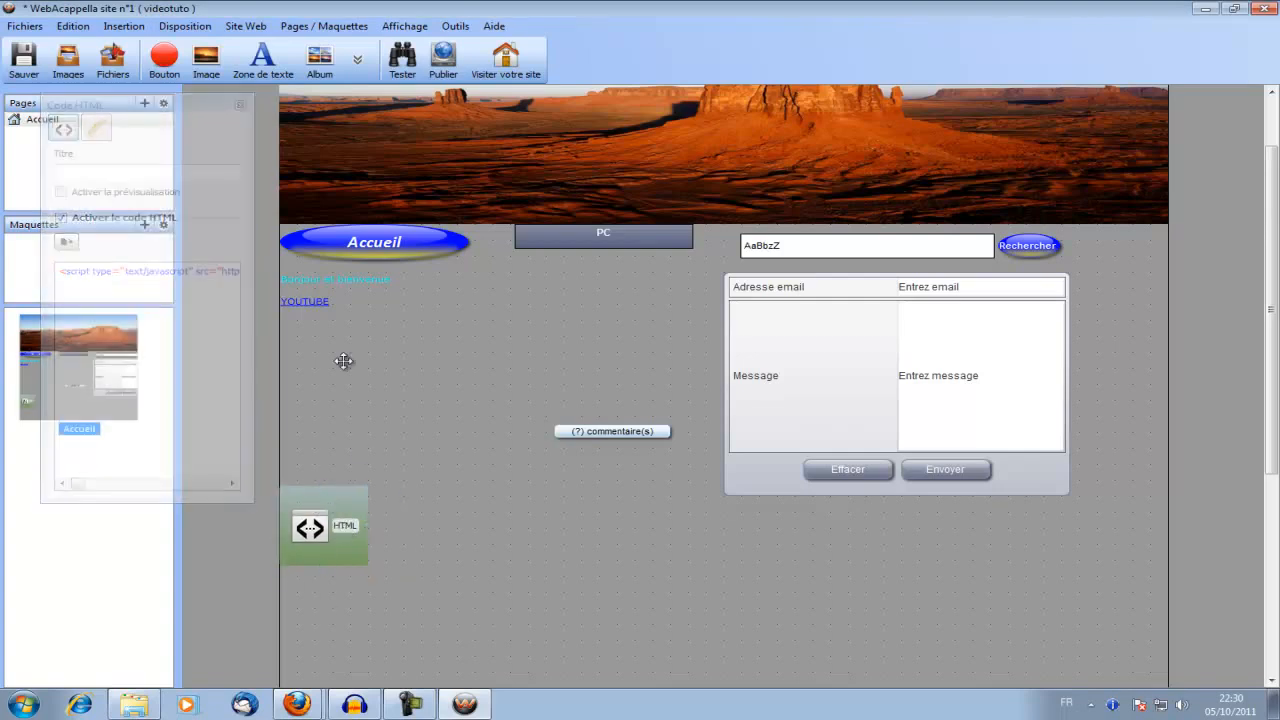
{"action": "left_click", "coordinate": [404, 68]}
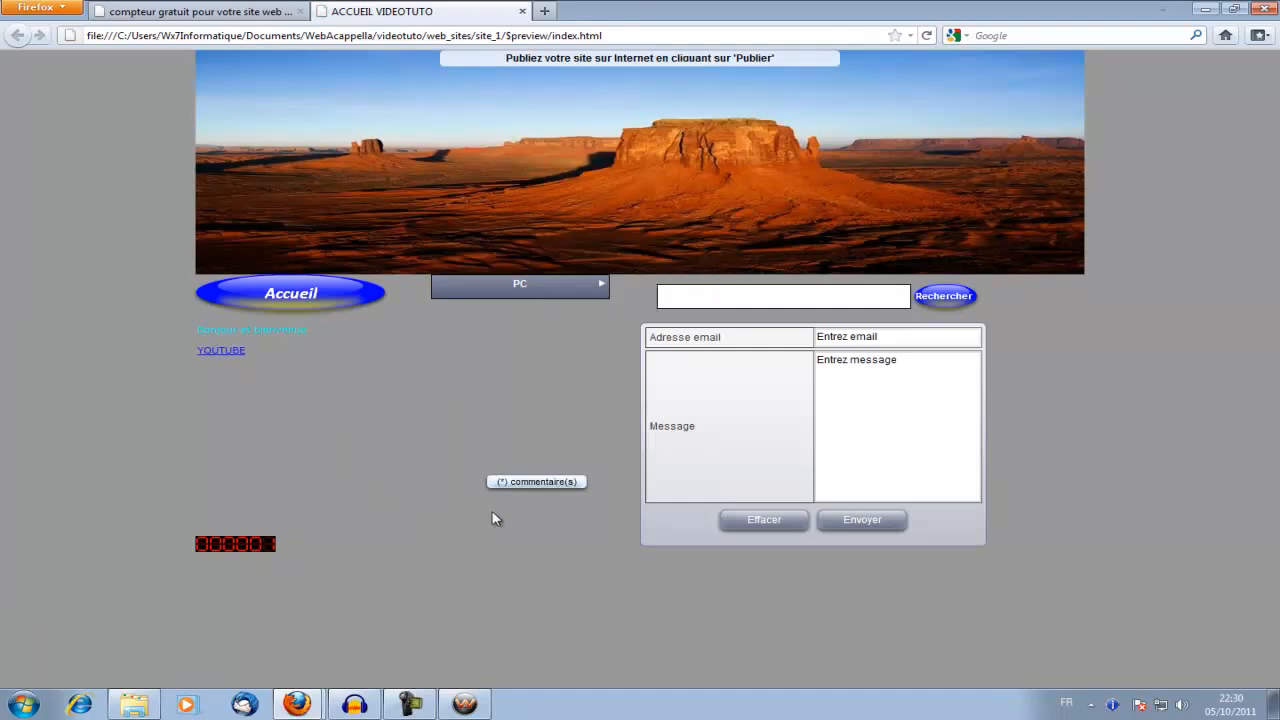
Step: Try the preview's comment form with "test" in every field and its search engine with "ets", and dismiss the dialog
{"action": "left_click", "coordinate": [522, 483]}
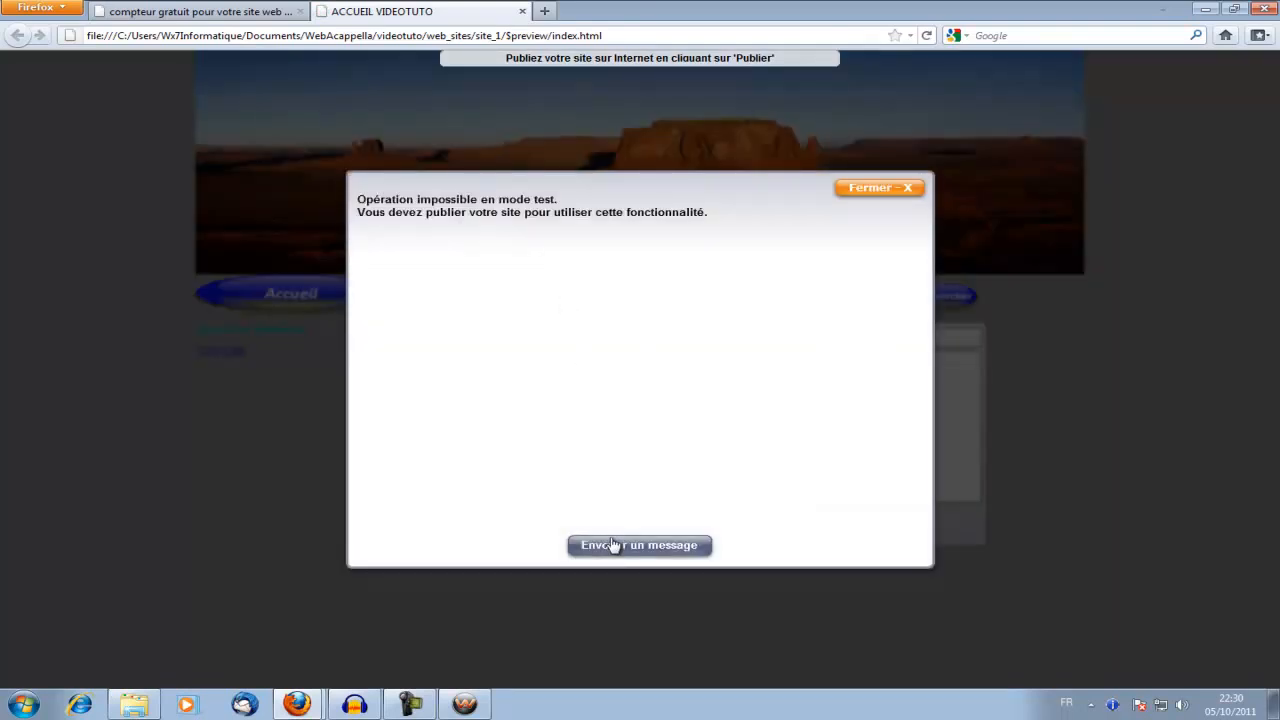
{"action": "left_click", "coordinate": [613, 545]}
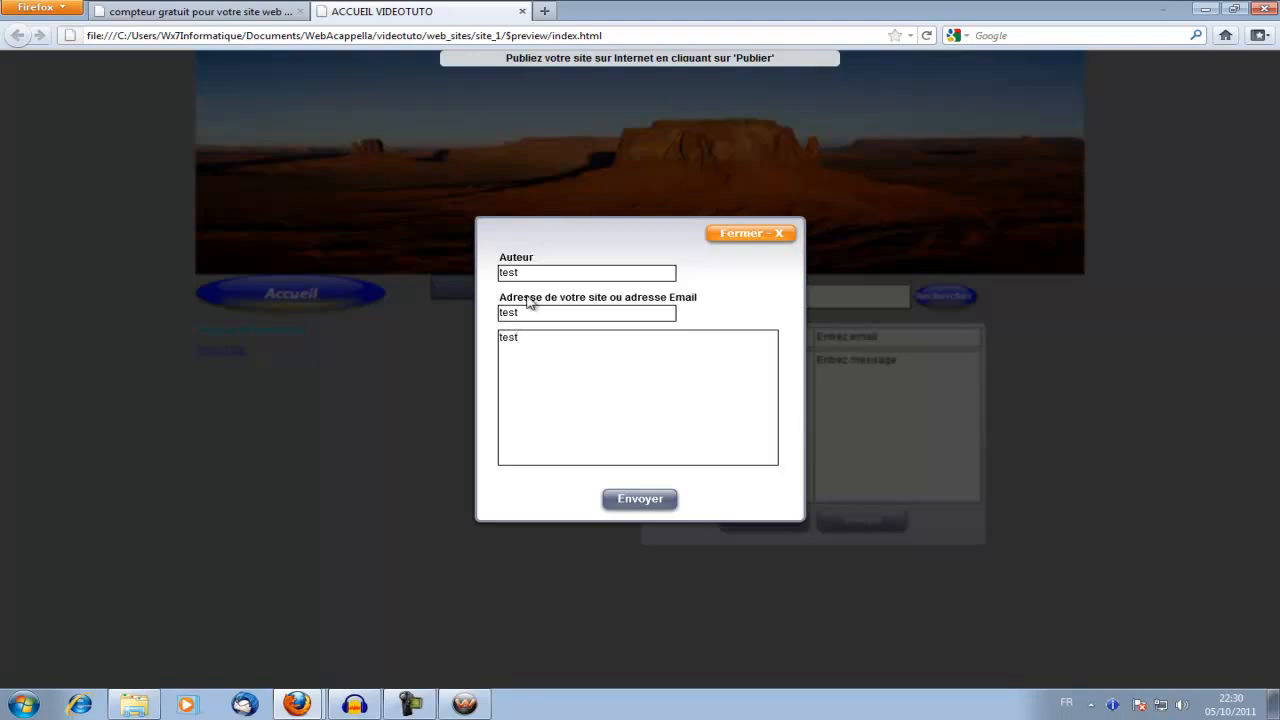
{"action": "left_click", "coordinate": [640, 498]}
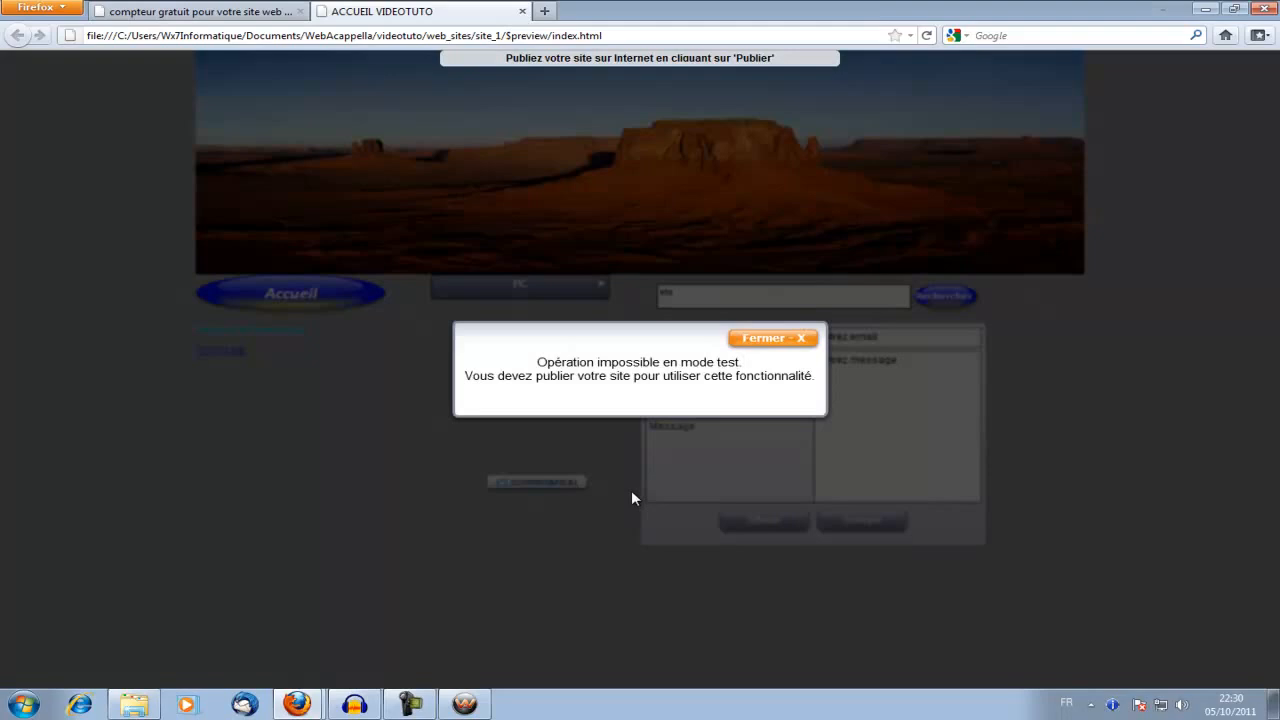
{"action": "left_click", "coordinate": [771, 338]}
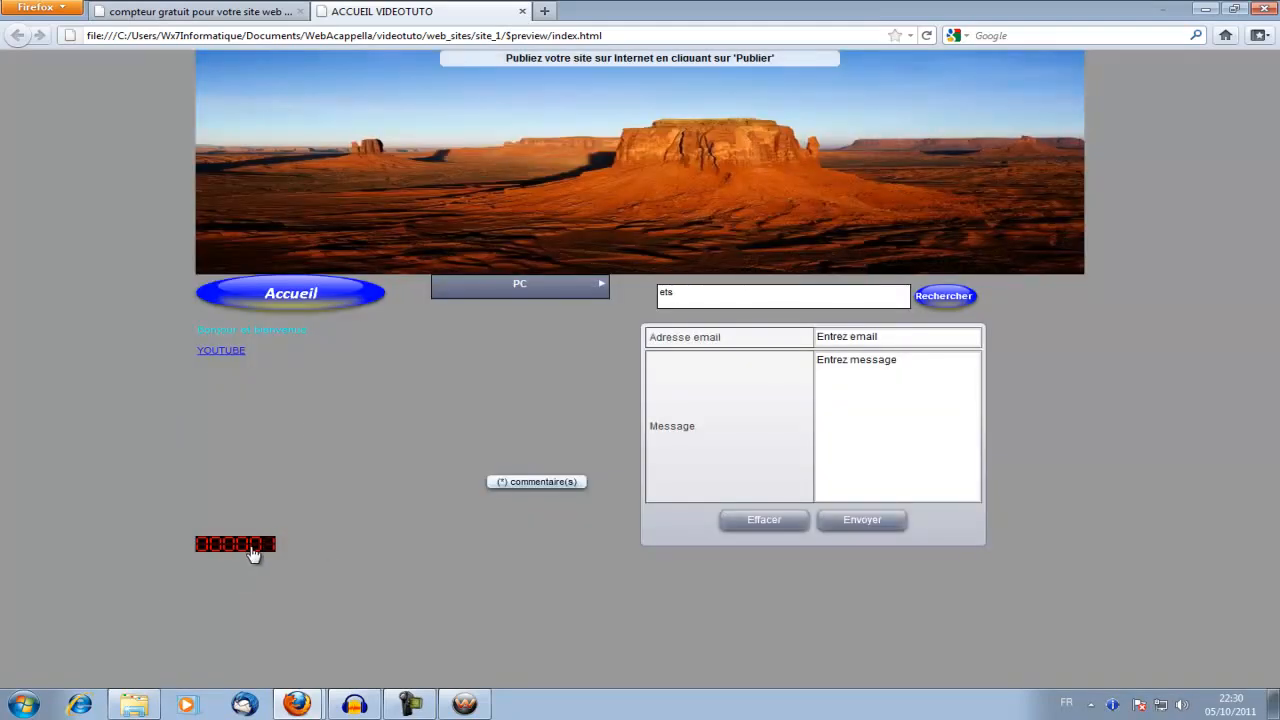
Step: Switch back to WebAcappella, try narrowing the HTML block to about half its width, and preview the site
{"action": "key", "text": "alt+Tab"}
{"action": "left_click", "coordinate": [323, 526]}
{"action": "left_click", "coordinate": [398, 534]}
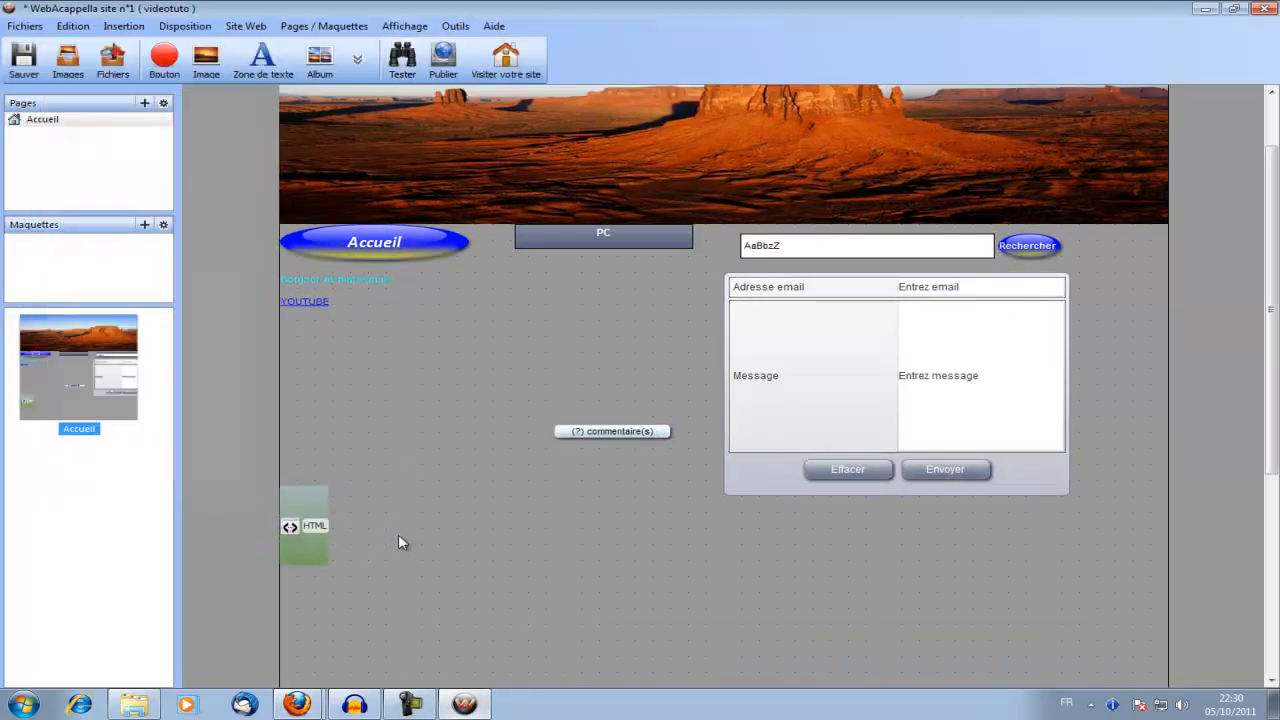
{"action": "key", "text": "ctrl+s"}
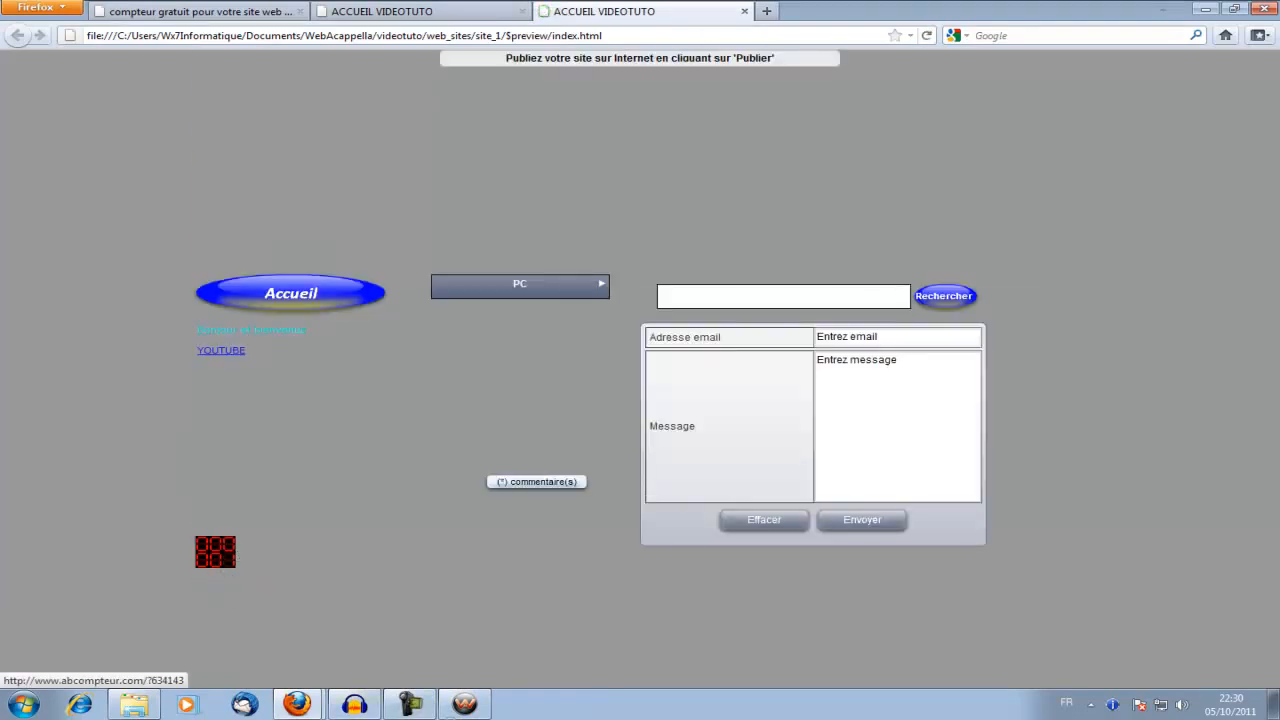
Step: Return to WebAcappella, widen the HTML block well beyond its original width and preview the site
{"action": "key", "text": "alt+Tab"}
{"action": "left_click", "coordinate": [310, 529]}
{"action": "left_click_drag", "start_coordinate": [328, 526], "coordinate": [496, 543]}
{"action": "left_click", "coordinate": [600, 590]}
{"action": "left_click", "coordinate": [402, 60]}
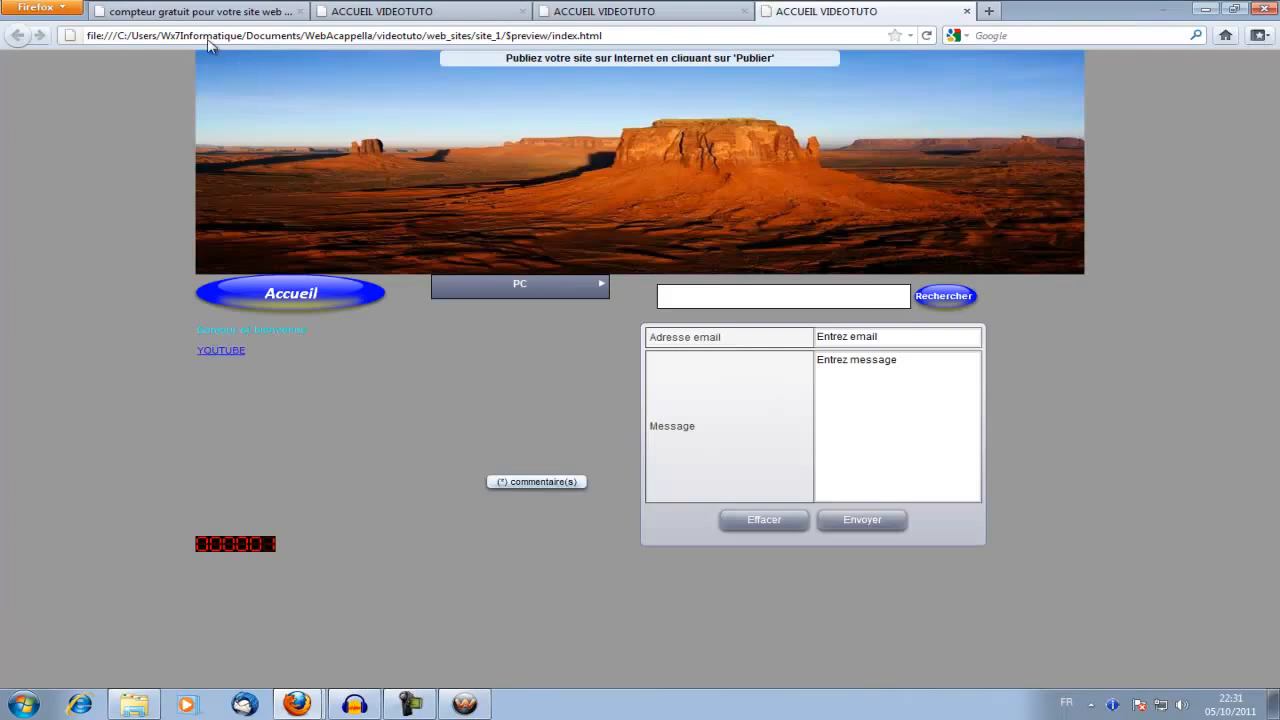
Step: Switch to WebAcappella, open the website properties and examine the multilanguage, protection, HEAD code and favicon settings
{"action": "left_click", "coordinate": [465, 704]}
{"action": "left_click", "coordinate": [357, 60]}
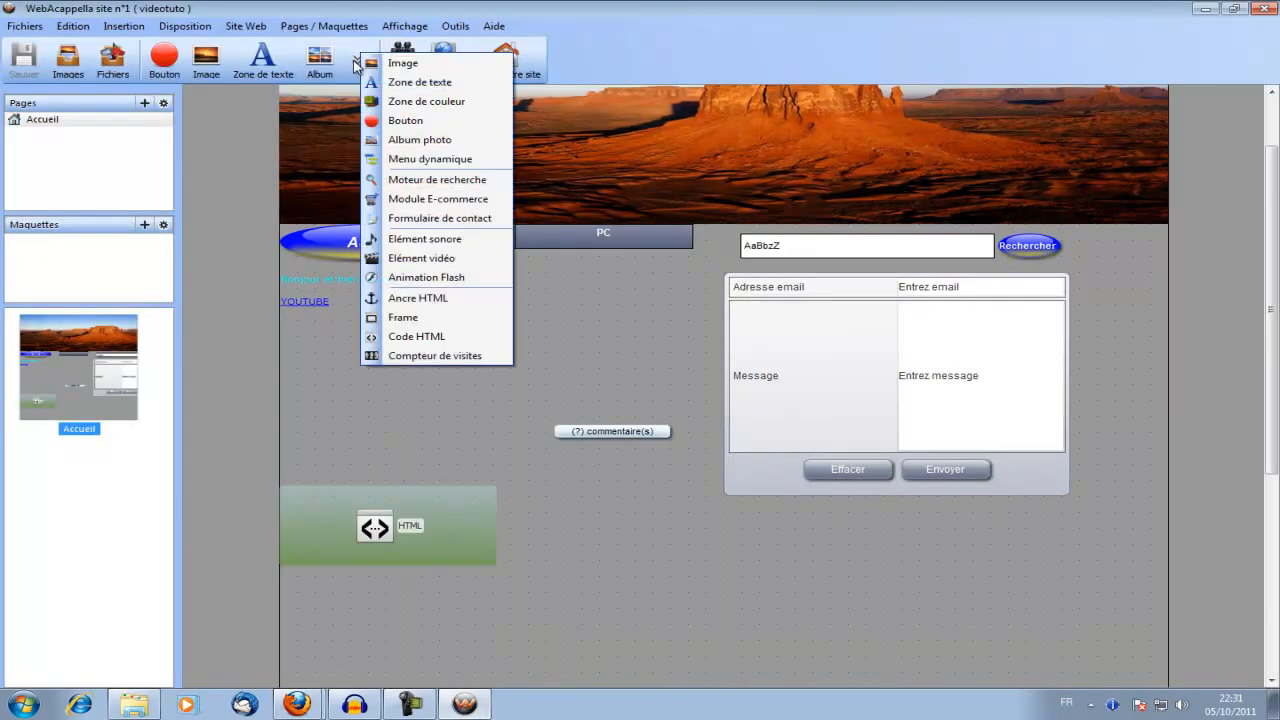
{"action": "left_click", "coordinate": [253, 190]}
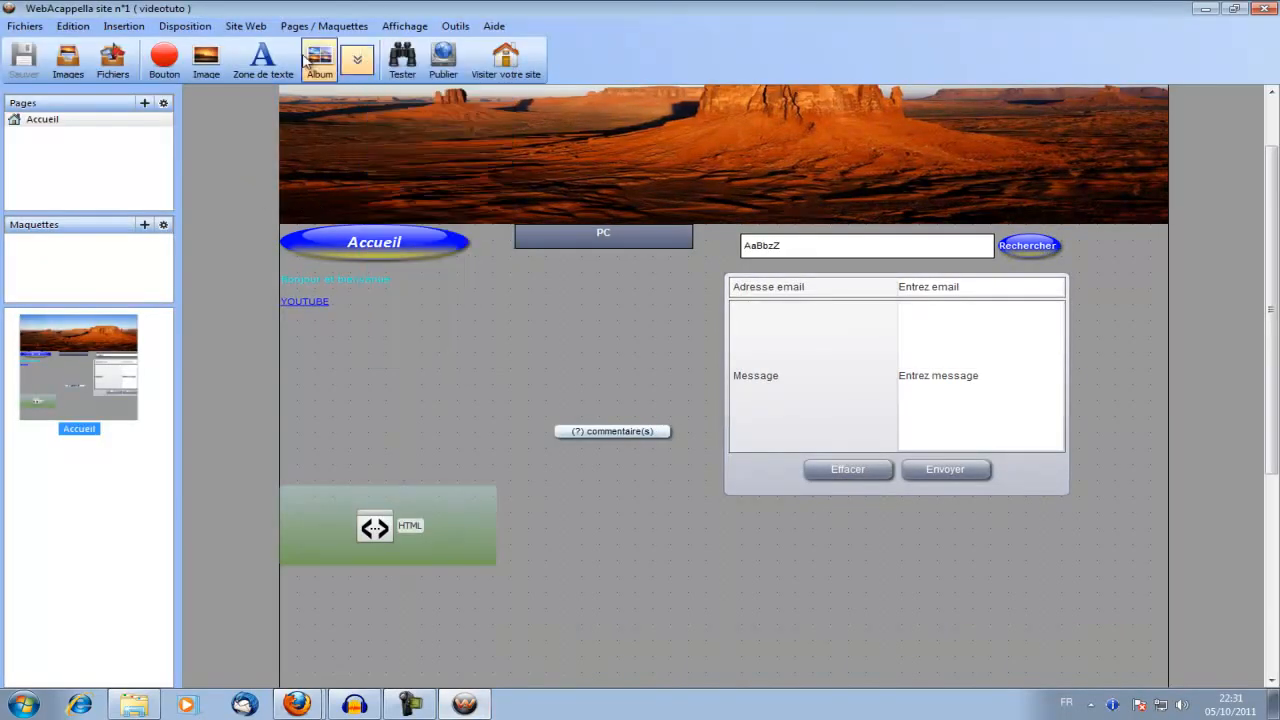
{"action": "left_click", "coordinate": [245, 26]}
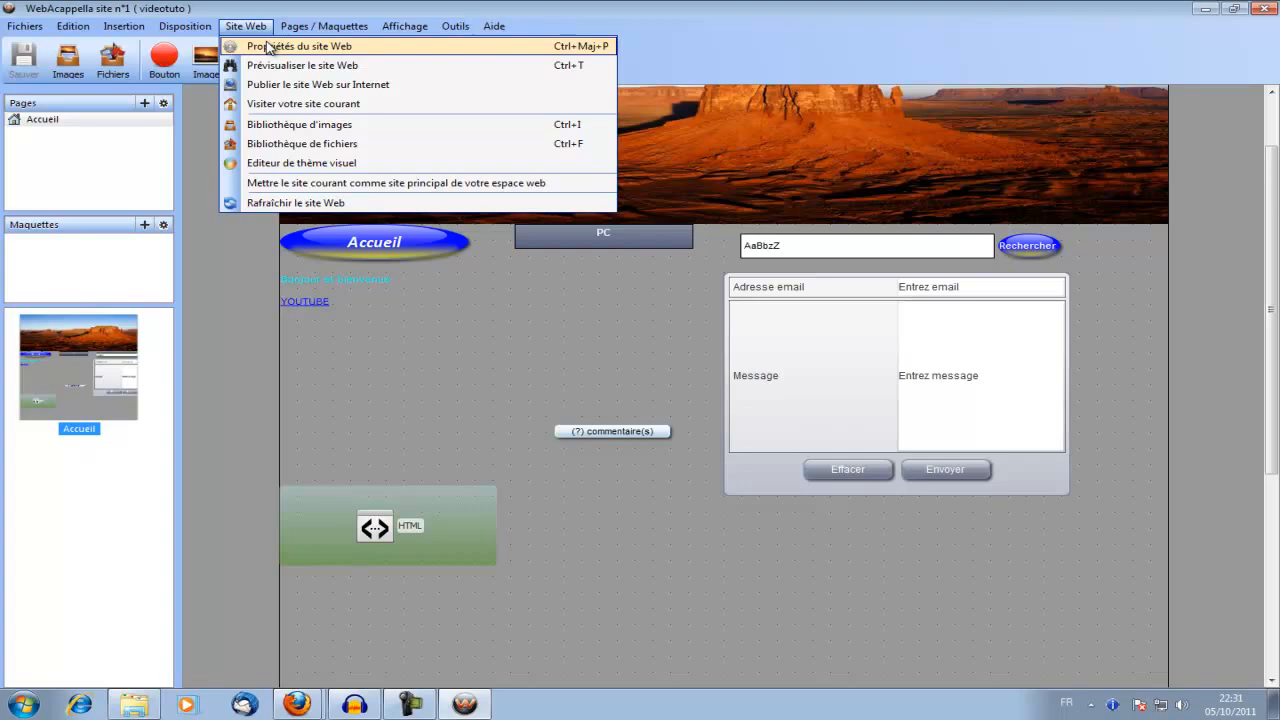
{"action": "left_click", "coordinate": [290, 46]}
{"action": "left_click", "coordinate": [490, 158]}
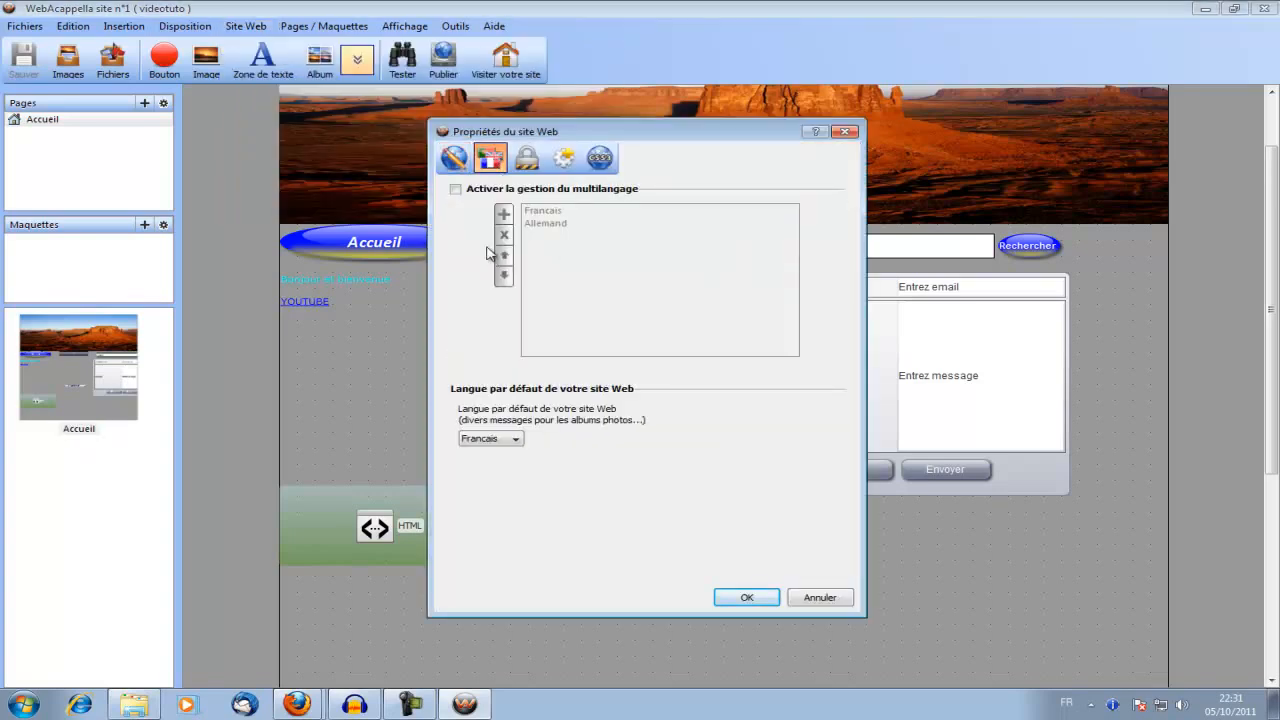
{"action": "left_click", "coordinate": [527, 160]}
{"action": "left_click", "coordinate": [563, 160]}
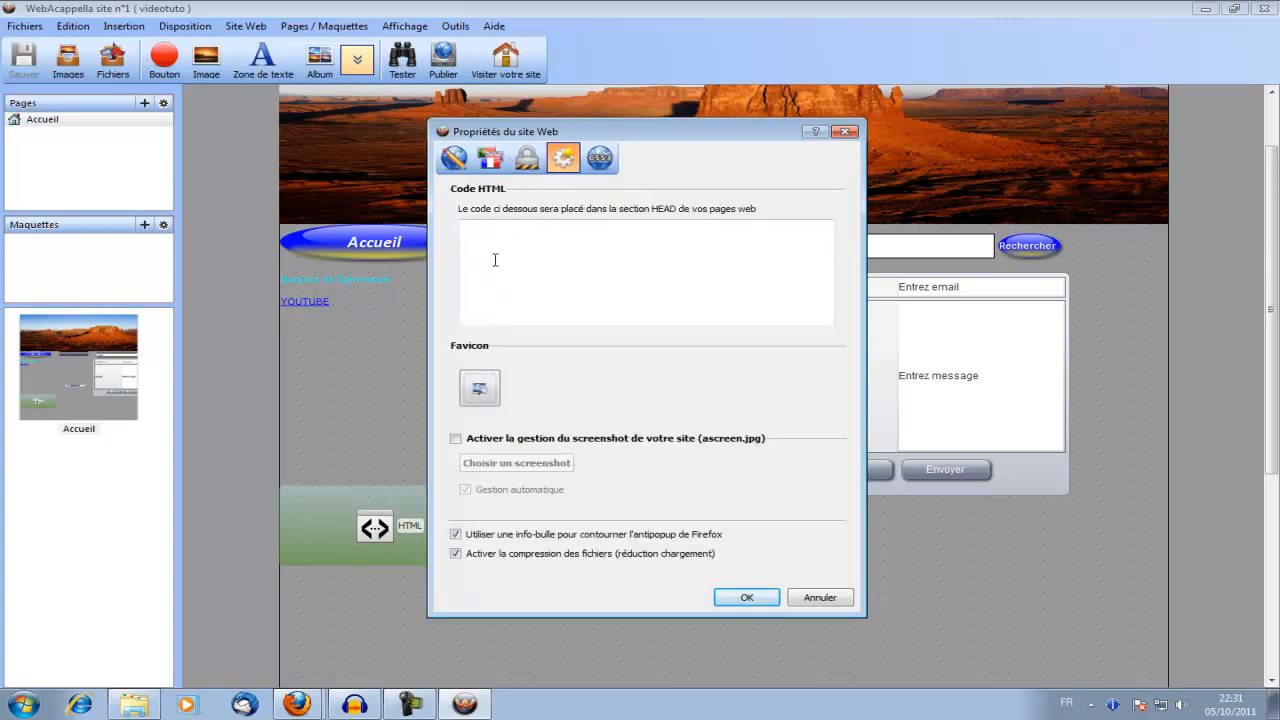
{"action": "left_click", "coordinate": [488, 387]}
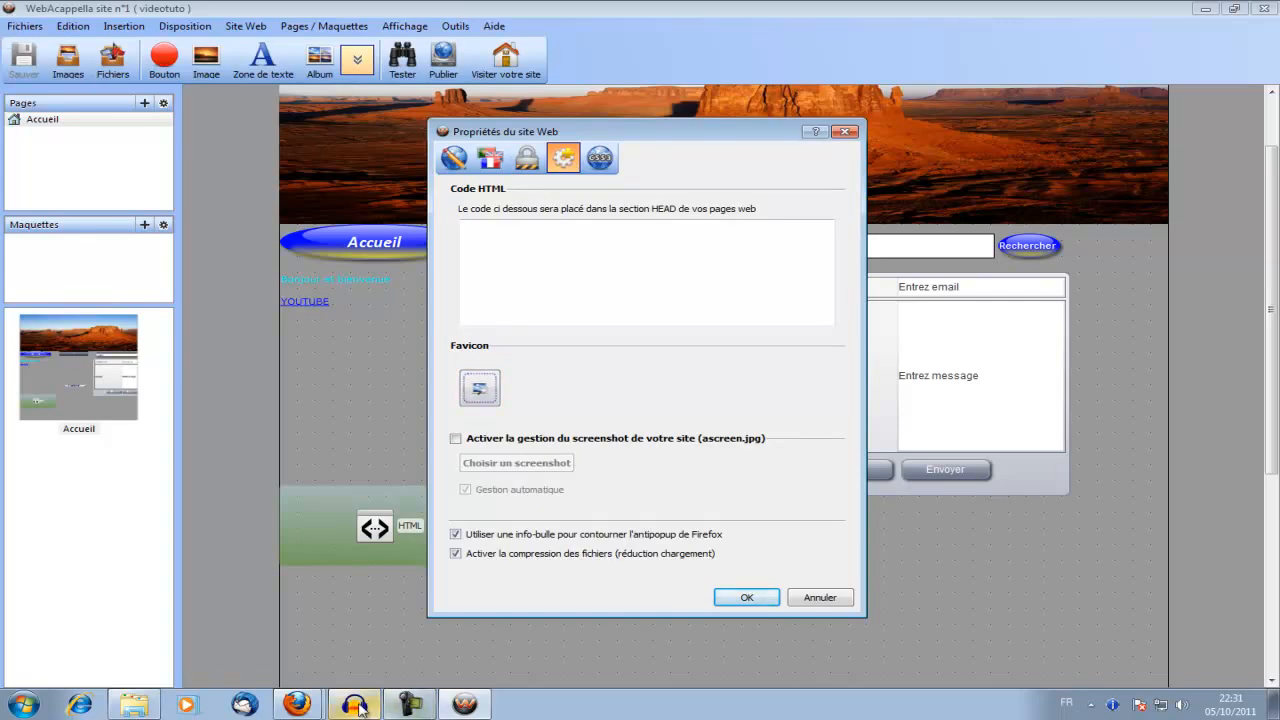
Step: Switch to Firefox to view Google's favicon as an example, and return to the website properties
{"action": "left_click", "coordinate": [296, 704]}
{"action": "left_click", "coordinate": [262, 668]}
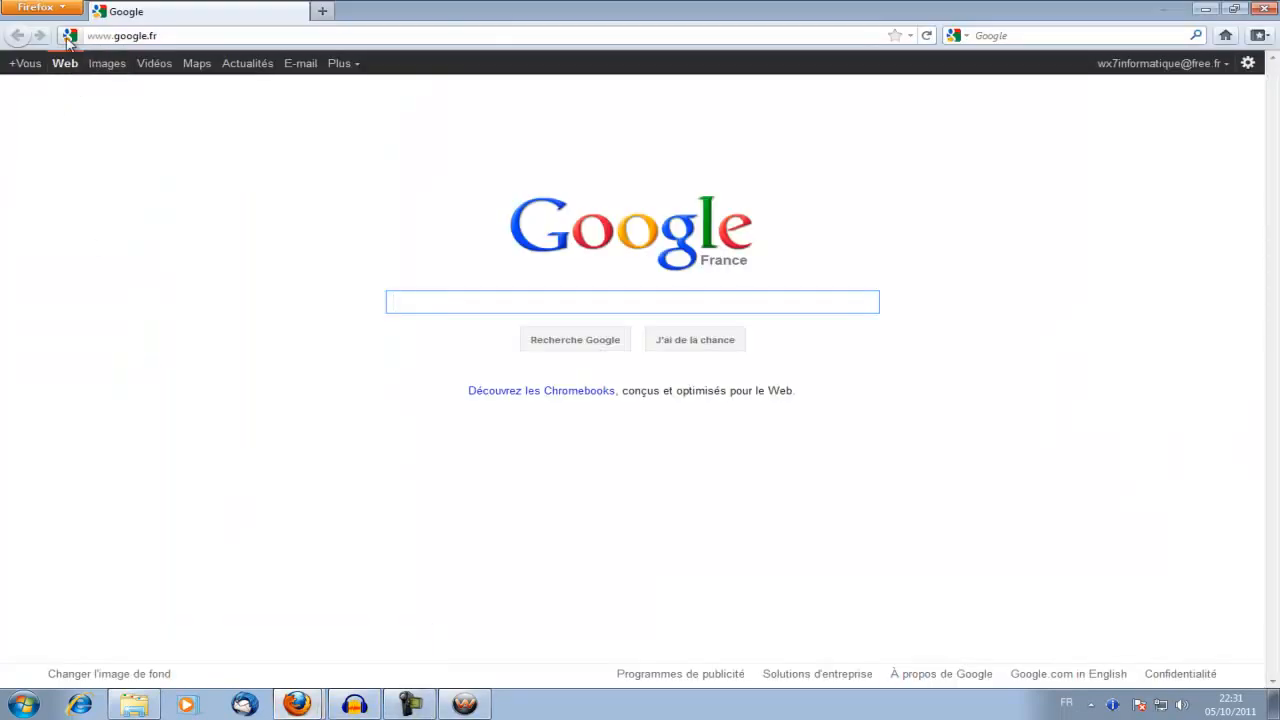
{"action": "left_click", "coordinate": [1206, 9]}
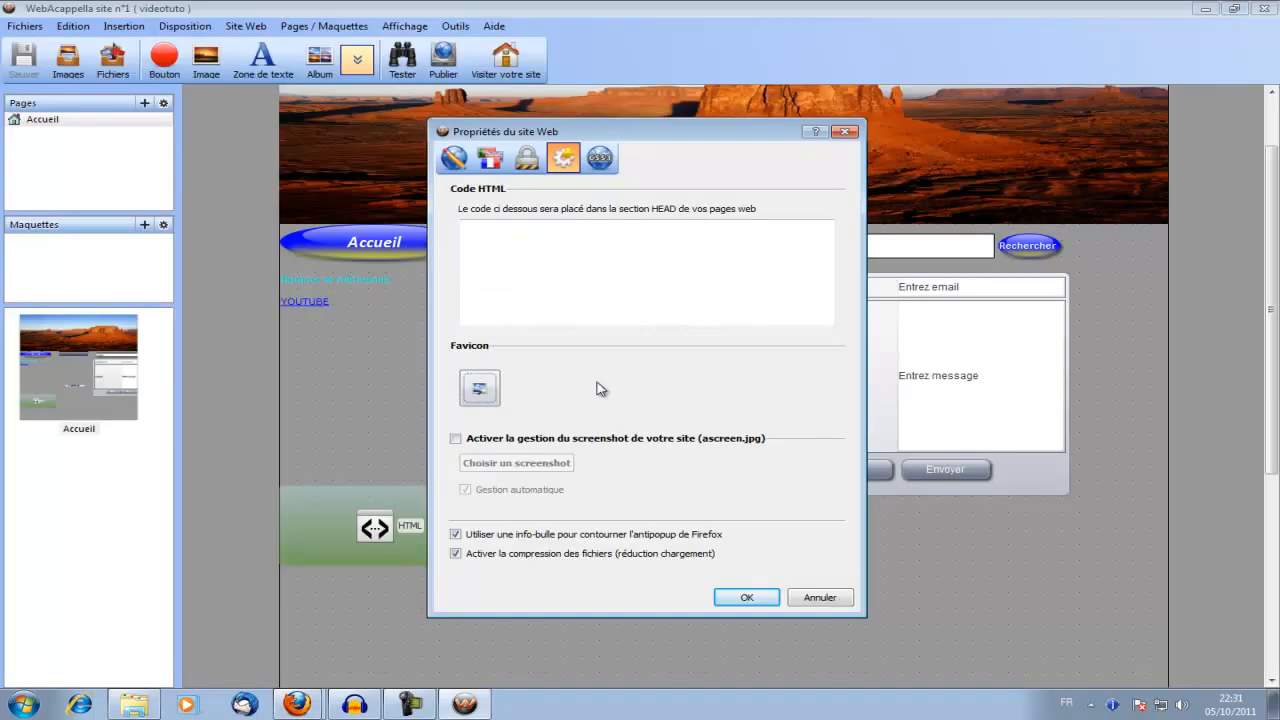
Step: Set the site's rendering mode to "Rendu Flash + CSS3/HTML pour les mobiles"
{"action": "left_click", "coordinate": [598, 160]}
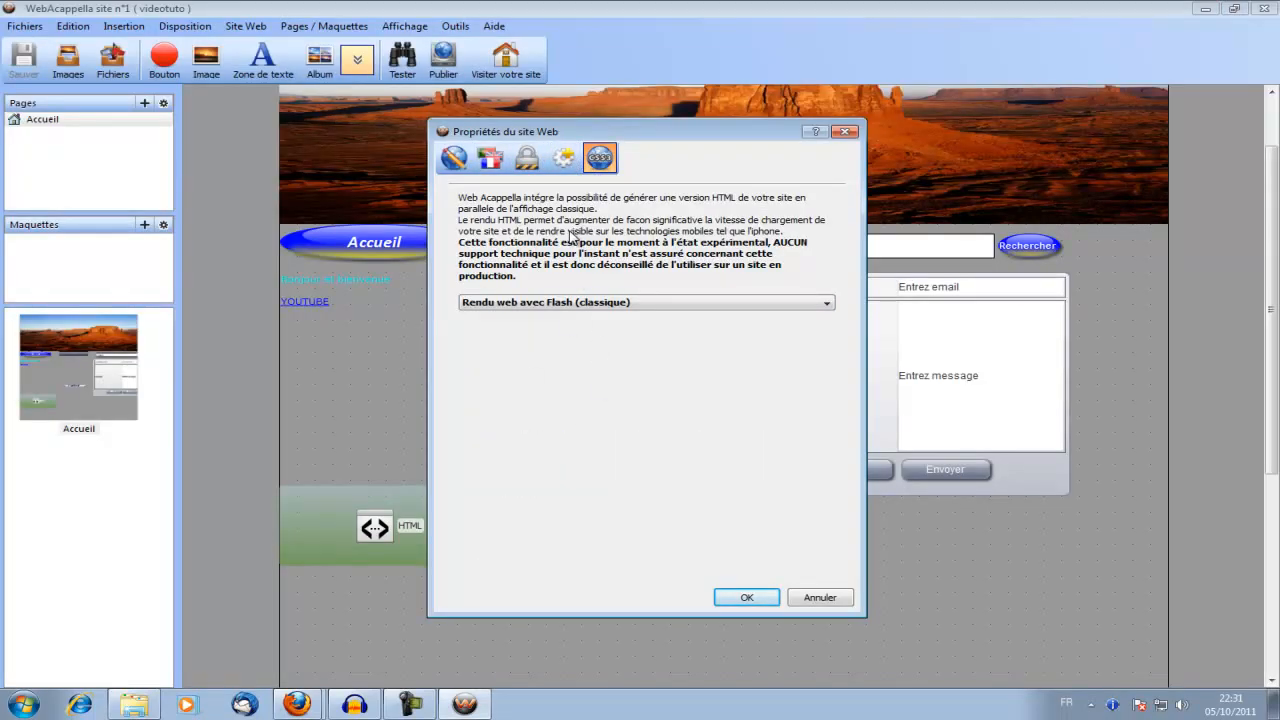
{"action": "left_click", "coordinate": [571, 305]}
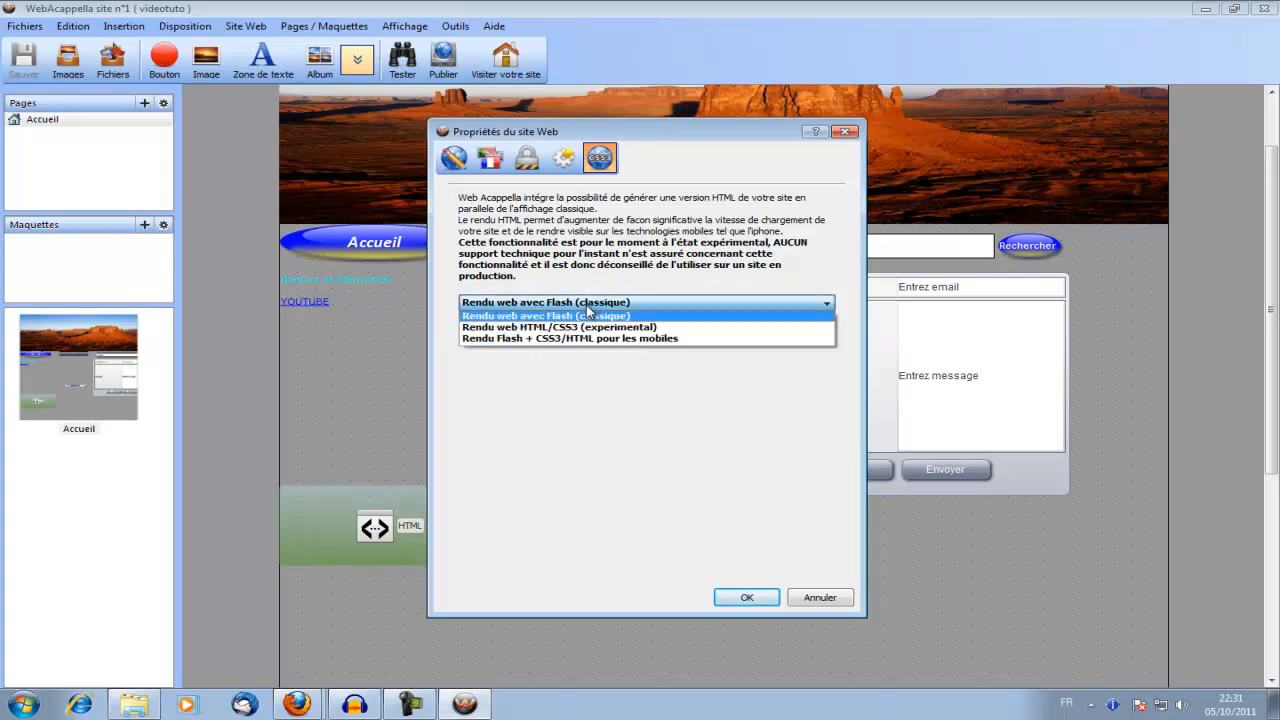
{"action": "left_click", "coordinate": [547, 339]}
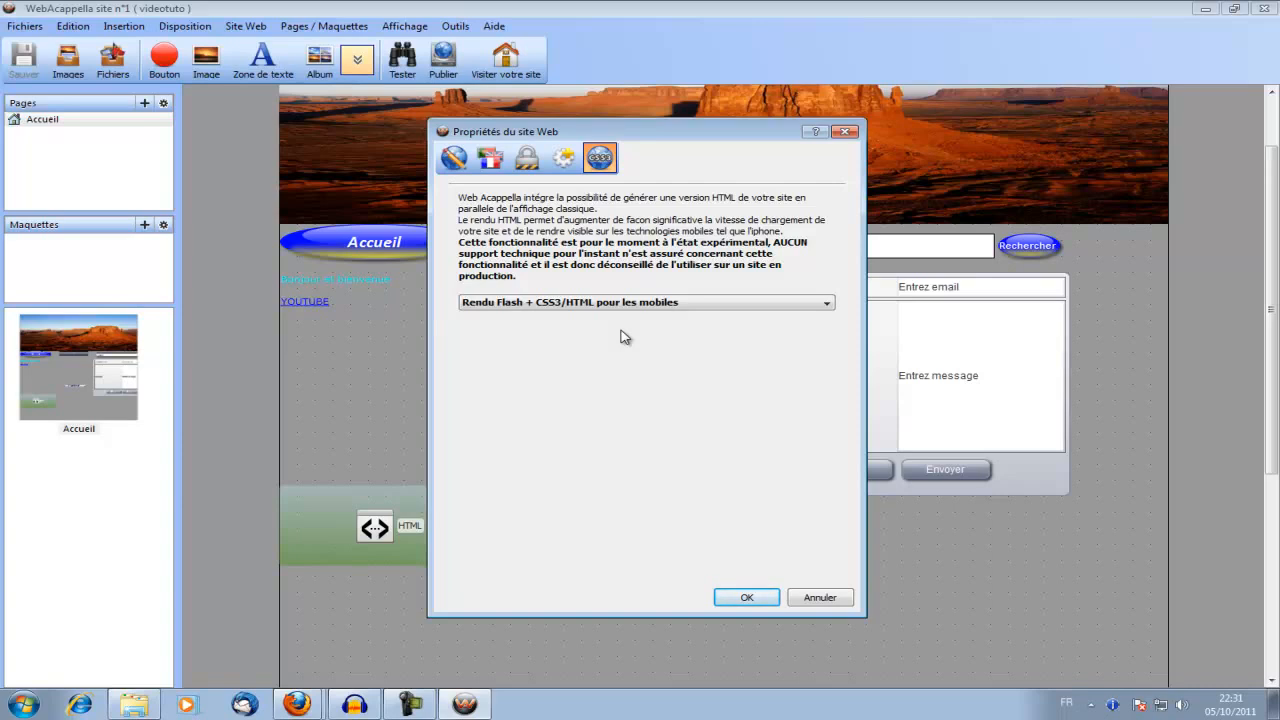
{"action": "left_click_drag", "start_coordinate": [657, 141], "coordinate": [668, 106]}
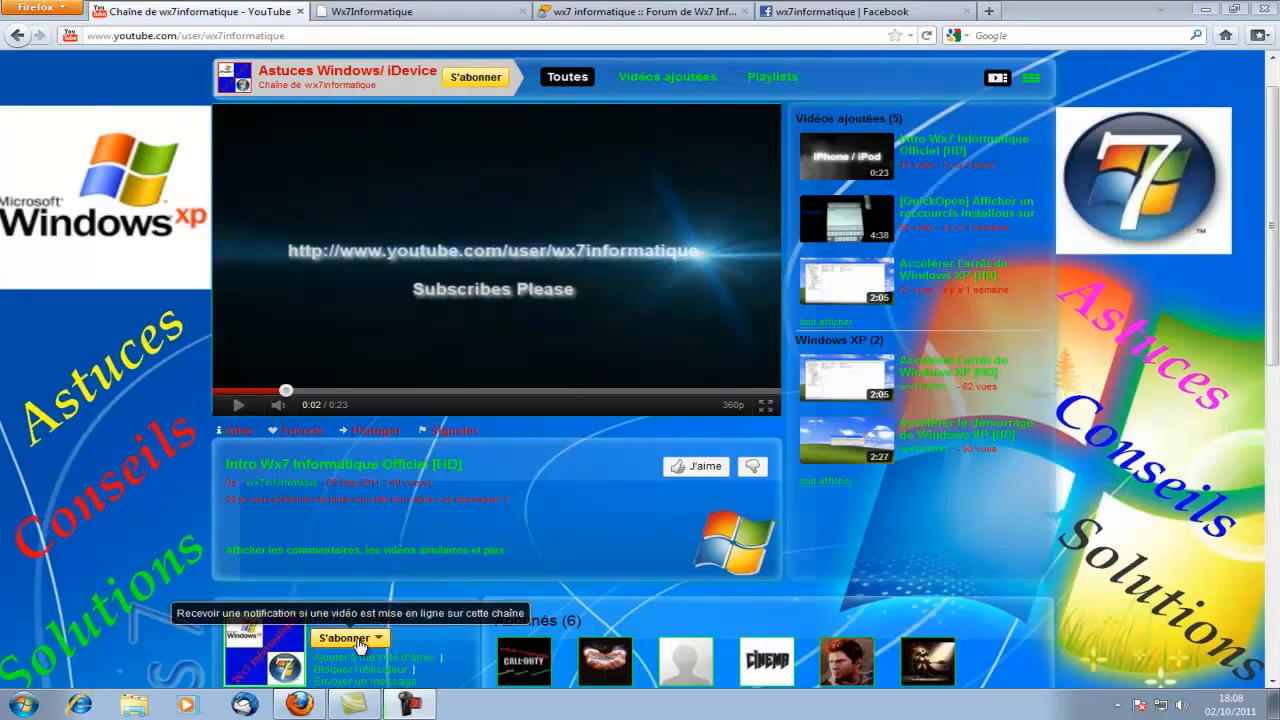
Step: View the Wx7Informatique website, its forum and its Facebook page in Firefox
{"action": "left_click", "coordinate": [335, 12]}
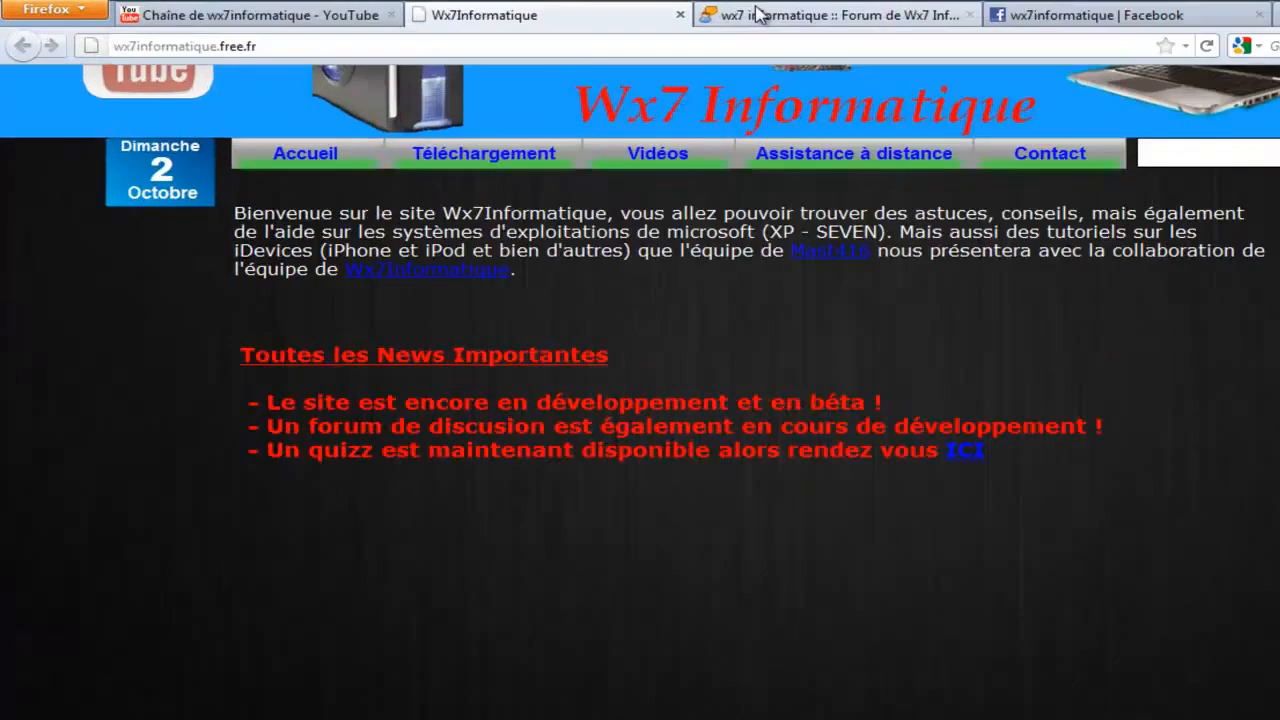
{"action": "left_click", "coordinate": [640, 12]}
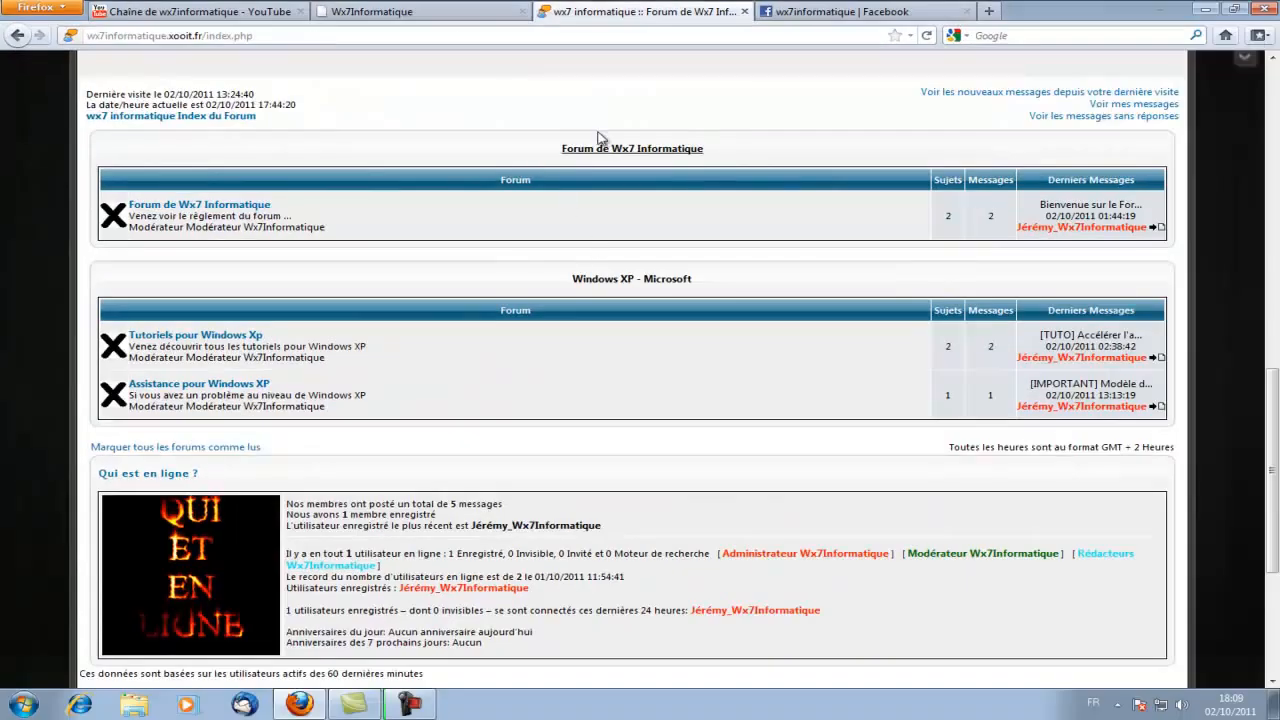
{"action": "left_click", "coordinate": [798, 12]}
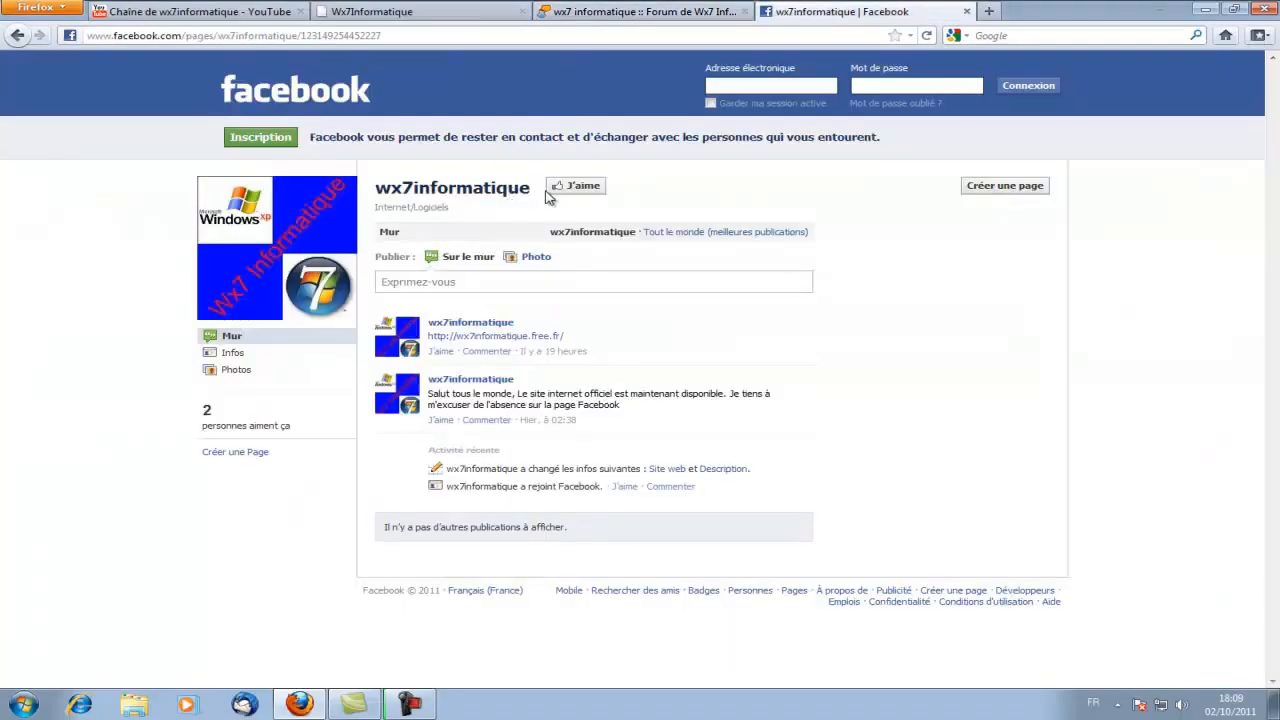